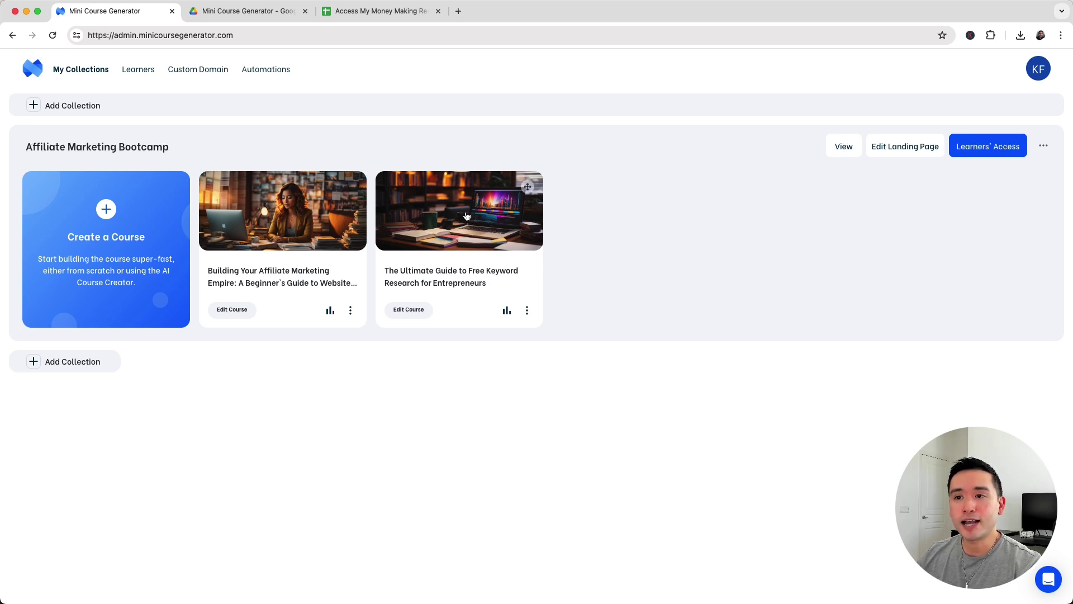
- Start an AI-created course: profession SEO, audience entrepreneurs, description 'A course on how to write quality SEO-optimized content'
left_click(116, 222)
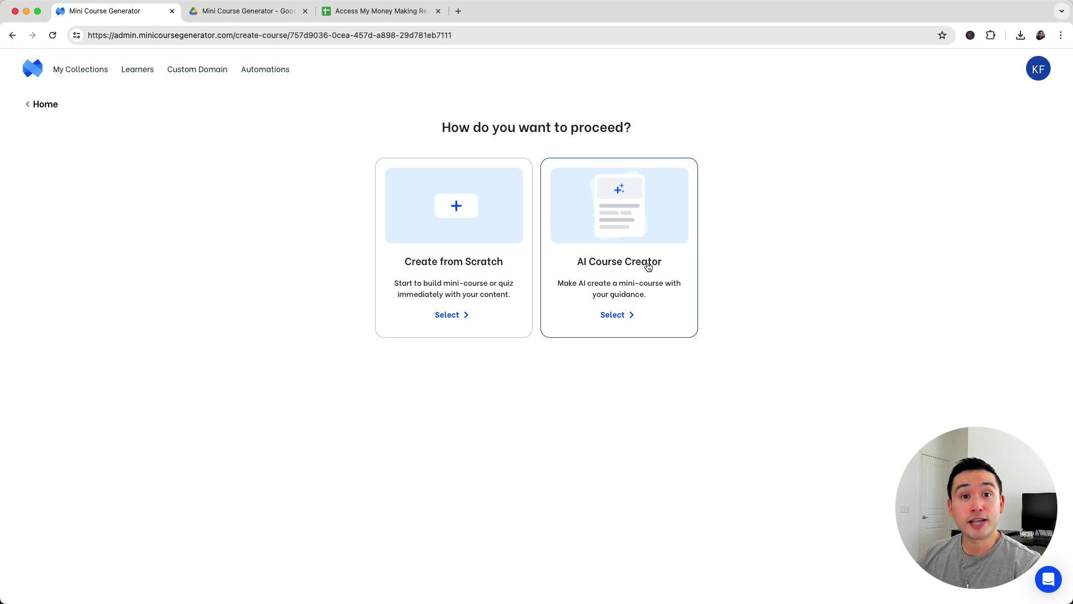
left_click(629, 227)
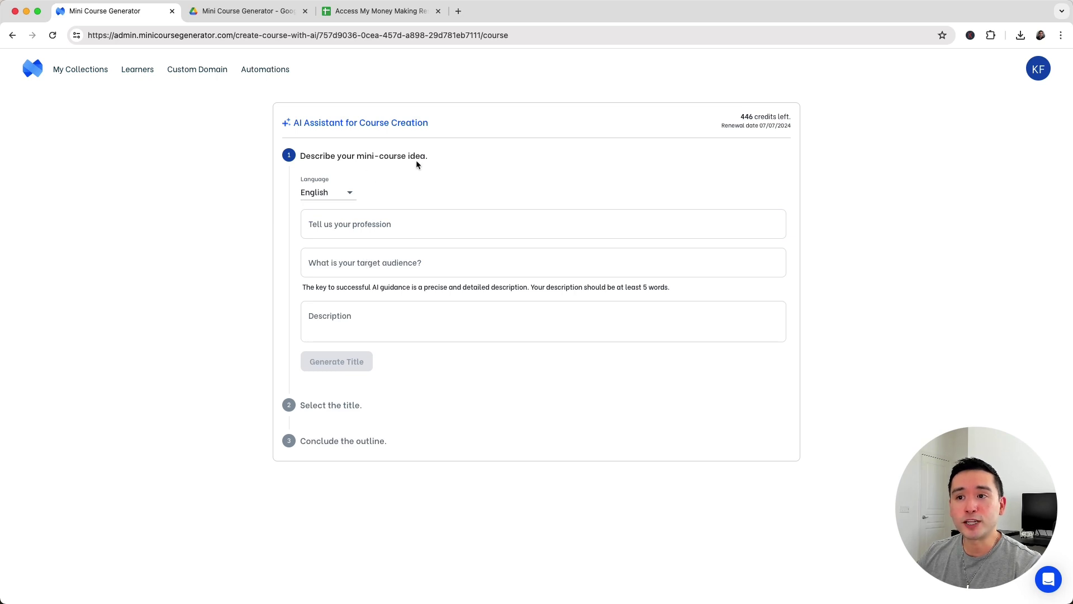
left_click(398, 224)
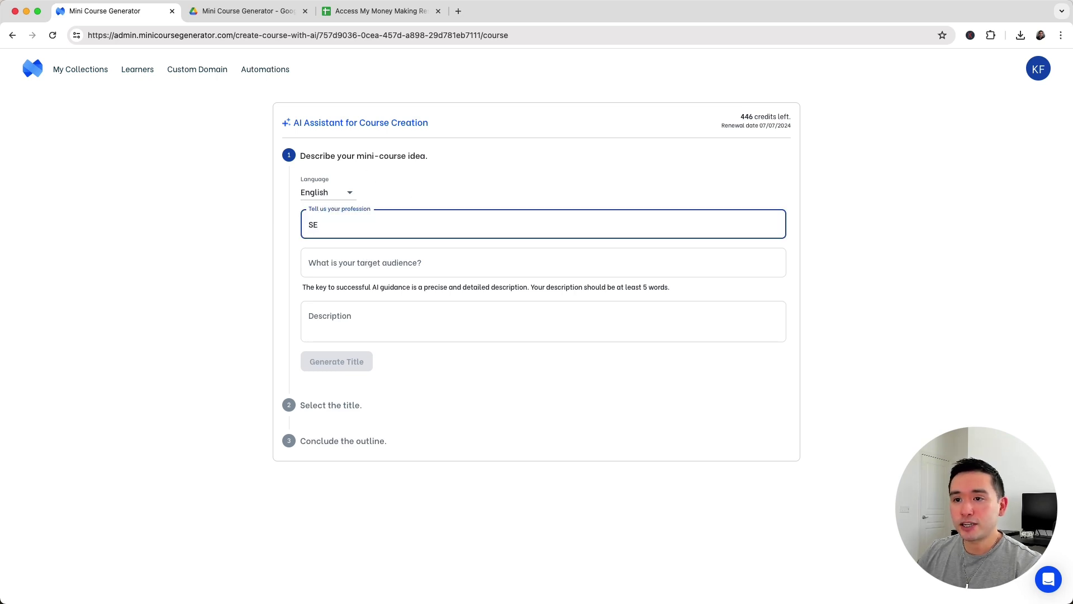
left_click(415, 263)
type("entrepreneurs")
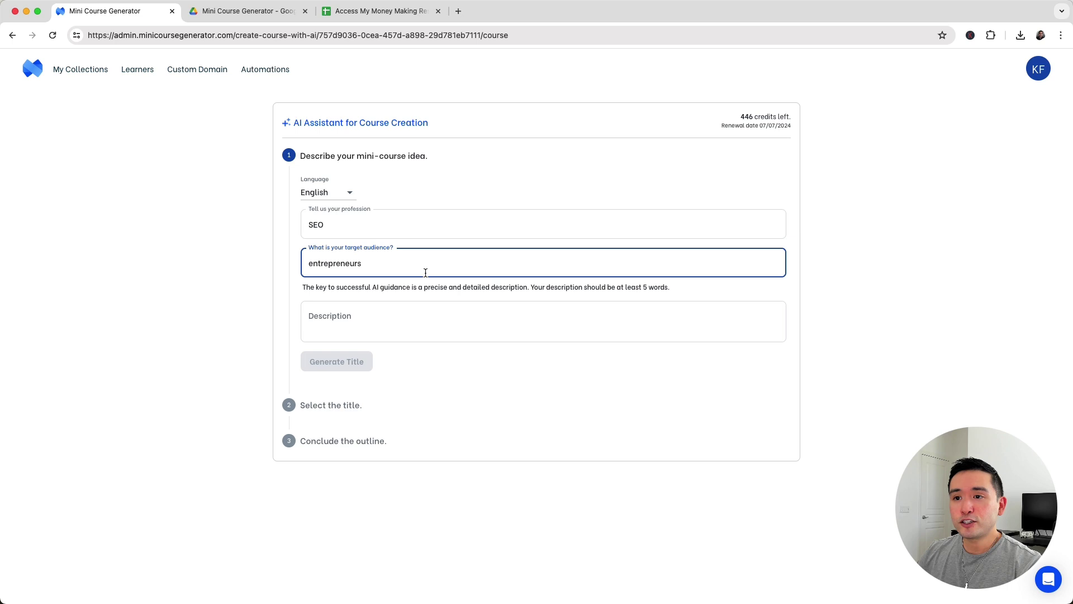
left_click(352, 315)
type("A course on how to write quality SEO-optimized content.")
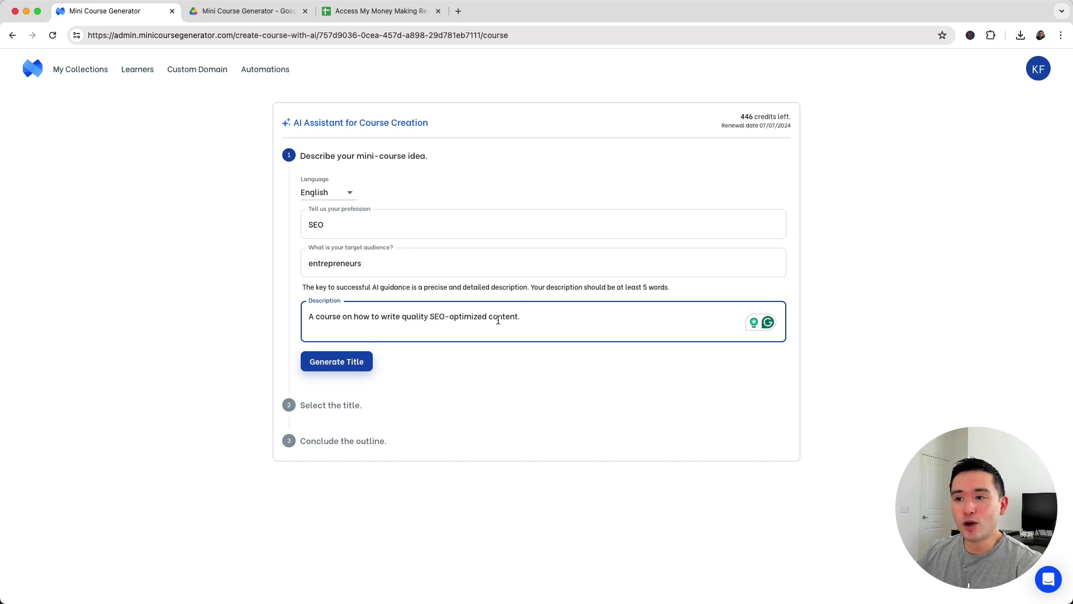
- Generate title ideas and pick 'Optimizing Your Content for SEO: The Ultimate Entrepreneur's Handbook'
left_click(346, 362)
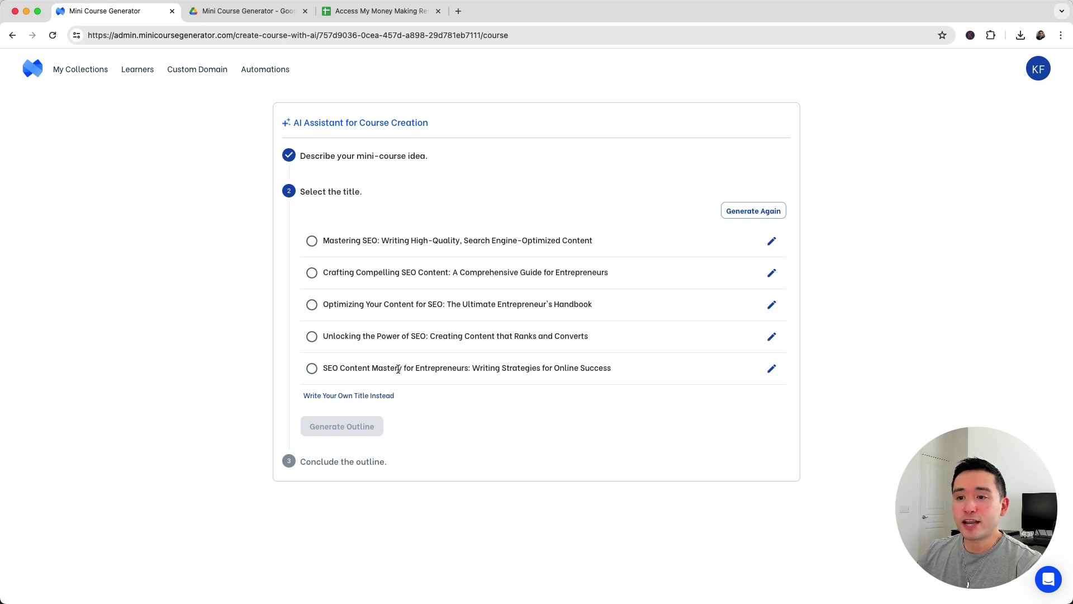
left_click(312, 305)
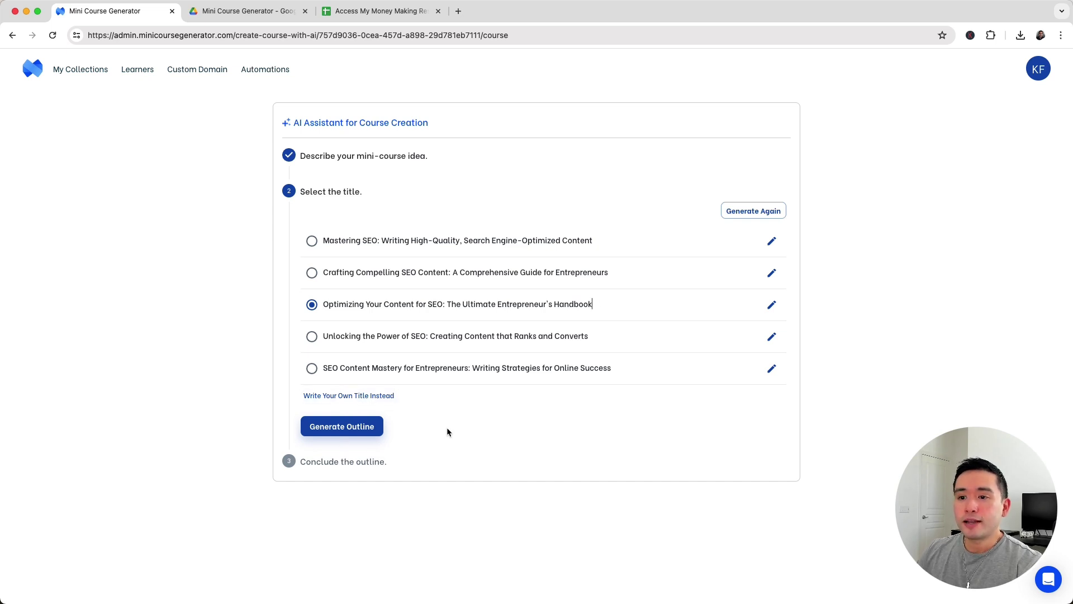
- Generate the course outline for the chosen title and look over its sections
left_click(333, 429)
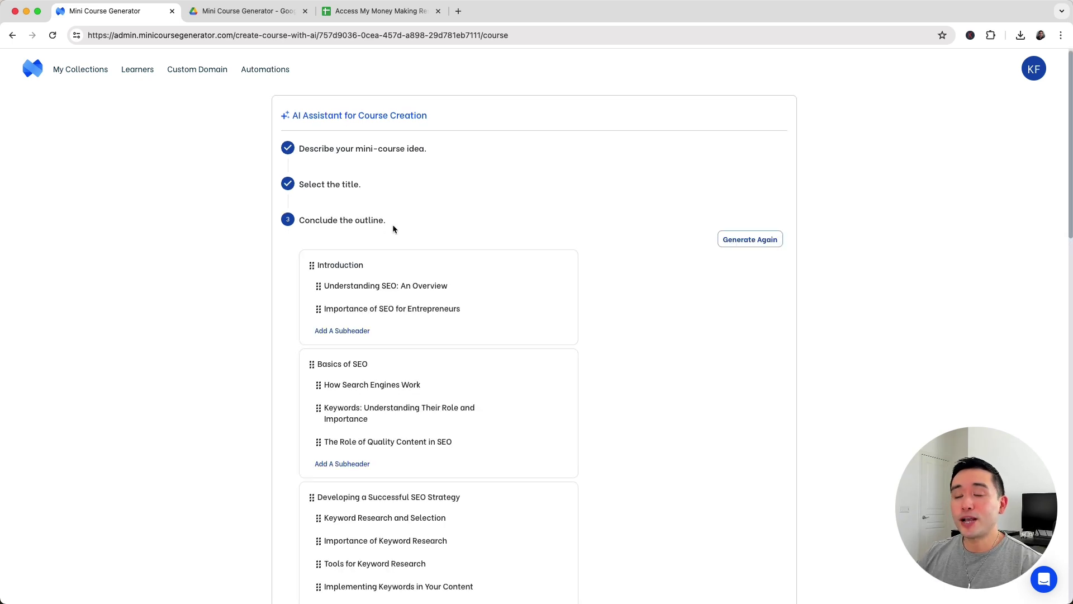
scroll(392, 224, "down", 2)
scroll(394, 223, "down", 8)
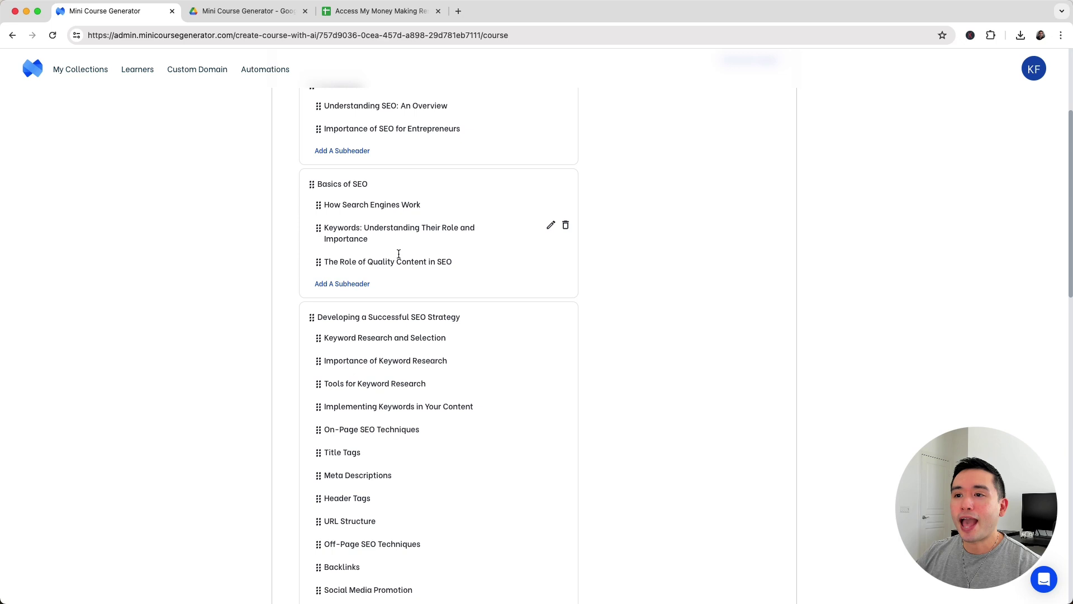
scroll(394, 255, "down", 4)
scroll(394, 254, "up", 7)
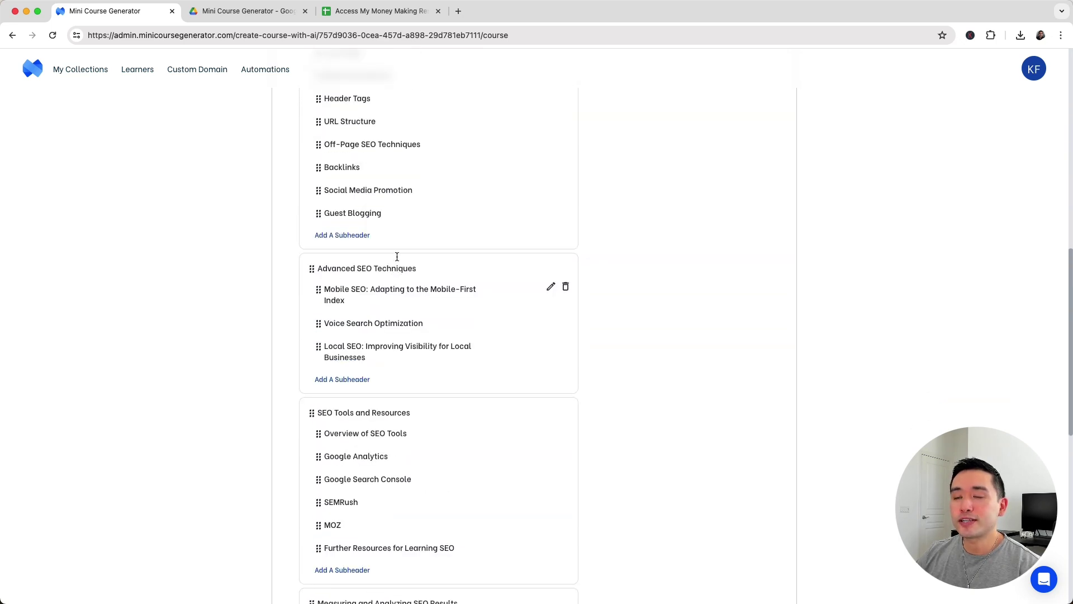
scroll(397, 256, "up", 4)
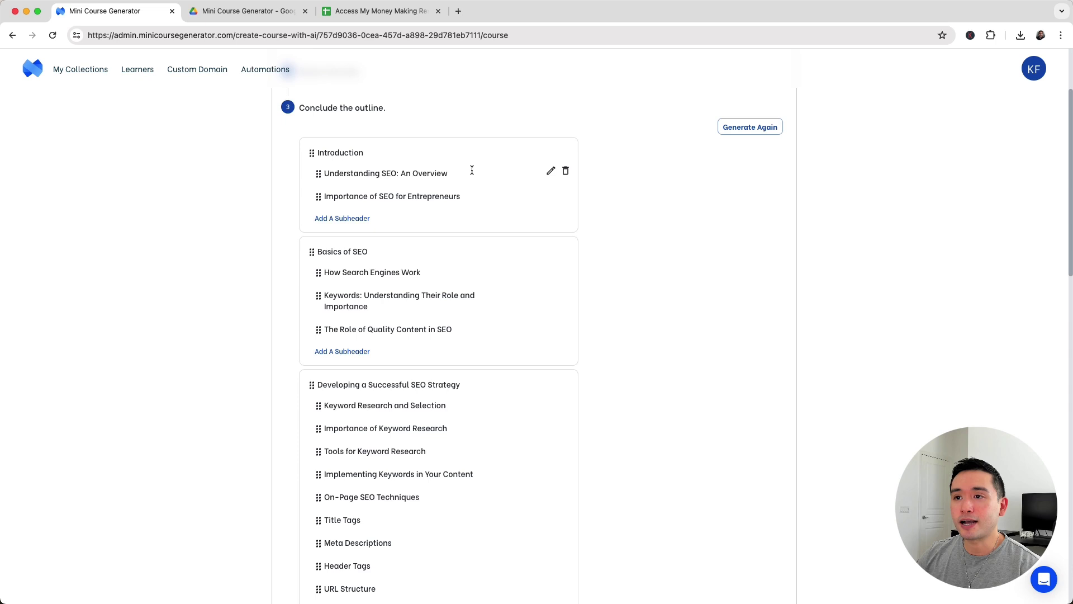
- Cut ': An Overview' from the 'Understanding SEO' subheader and try dragging it lower
left_click_drag(466, 171, 398, 173)
key("BackSpace")
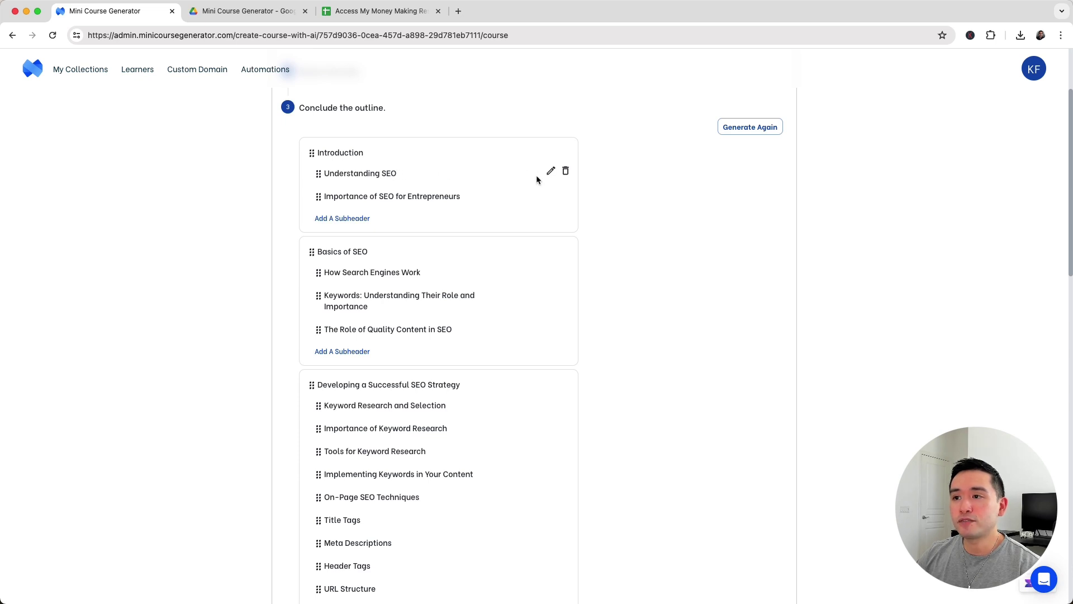
mouse_move(318, 174)
left_mouse_down()
mouse_move(304, 375)
mouse_move(305, 277)
mouse_move(314, 354)
mouse_move(310, 190)
left_mouse_up()
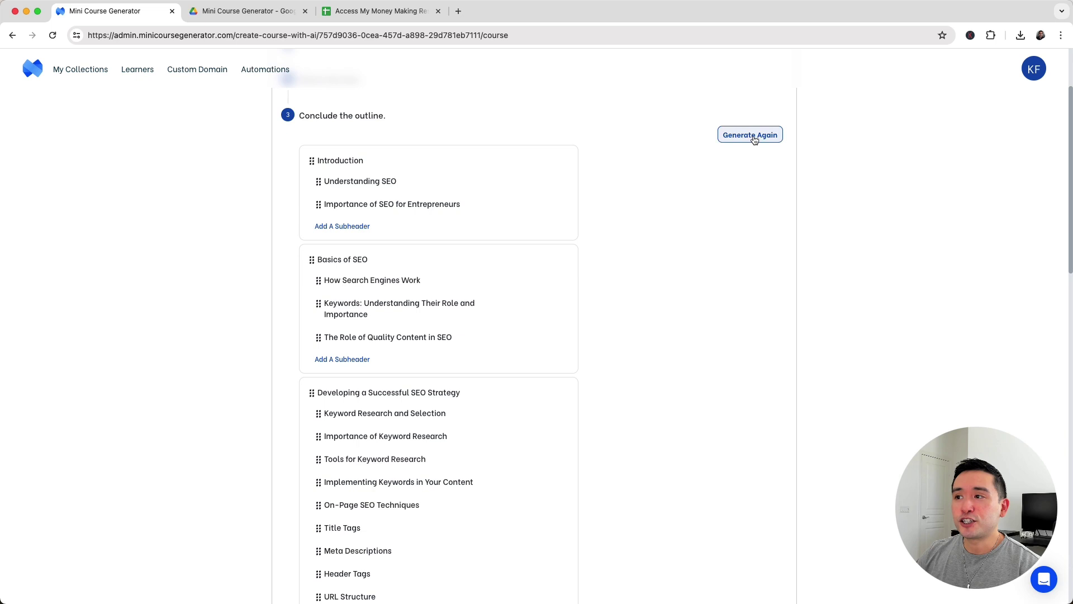
scroll(441, 254, "up", 1)
scroll(507, 257, "down", 5)
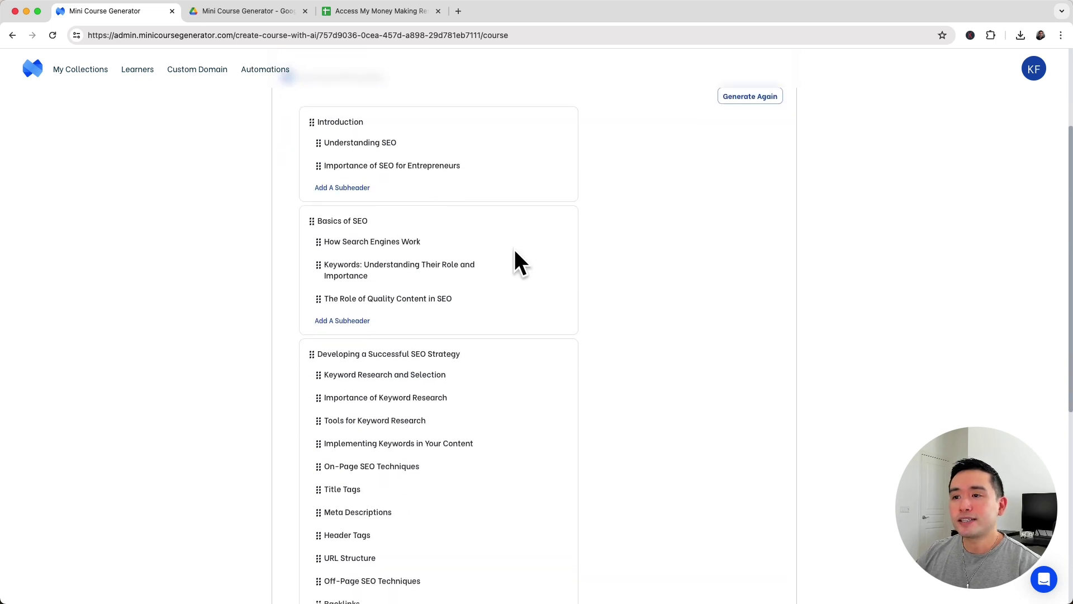
scroll(596, 118, "up", 3)
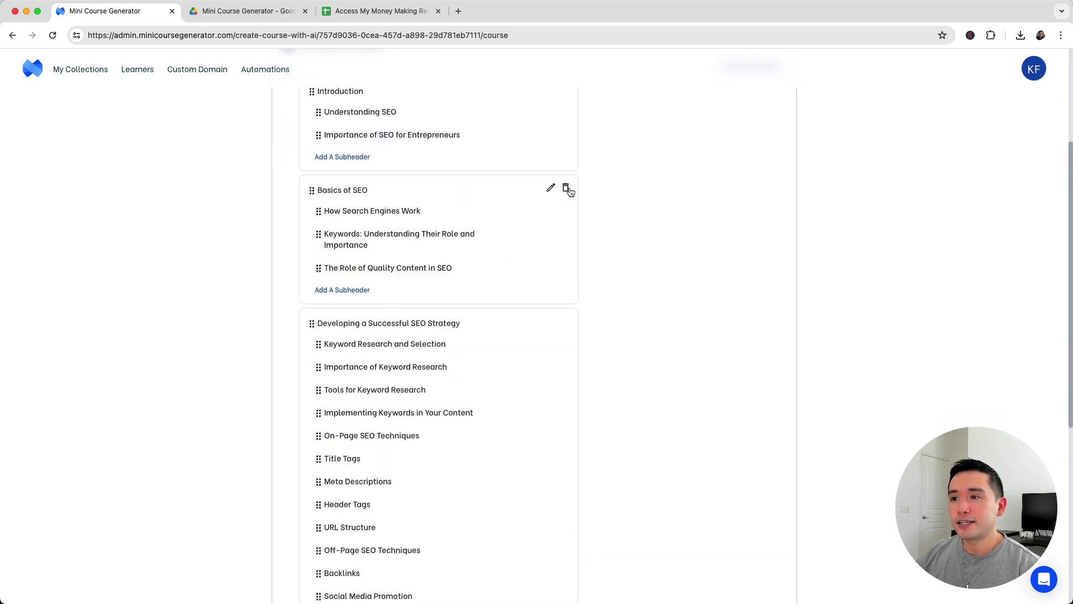
- Delete the Basics of SEO section and add a new SEO 101 header with a subheader
left_click(566, 189)
scroll(559, 194, "down", 4)
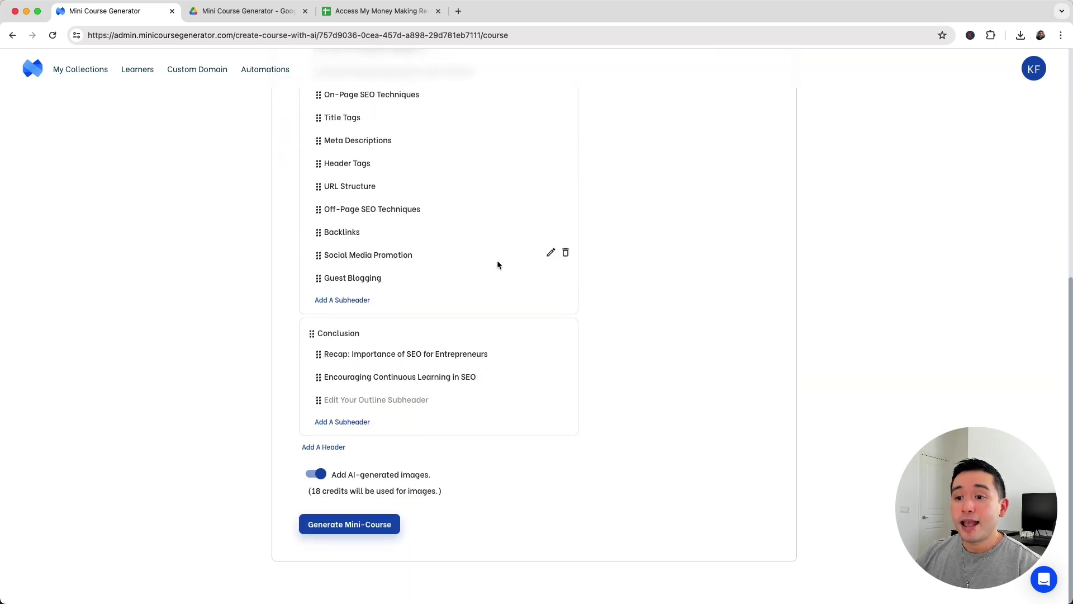
left_click(322, 447)
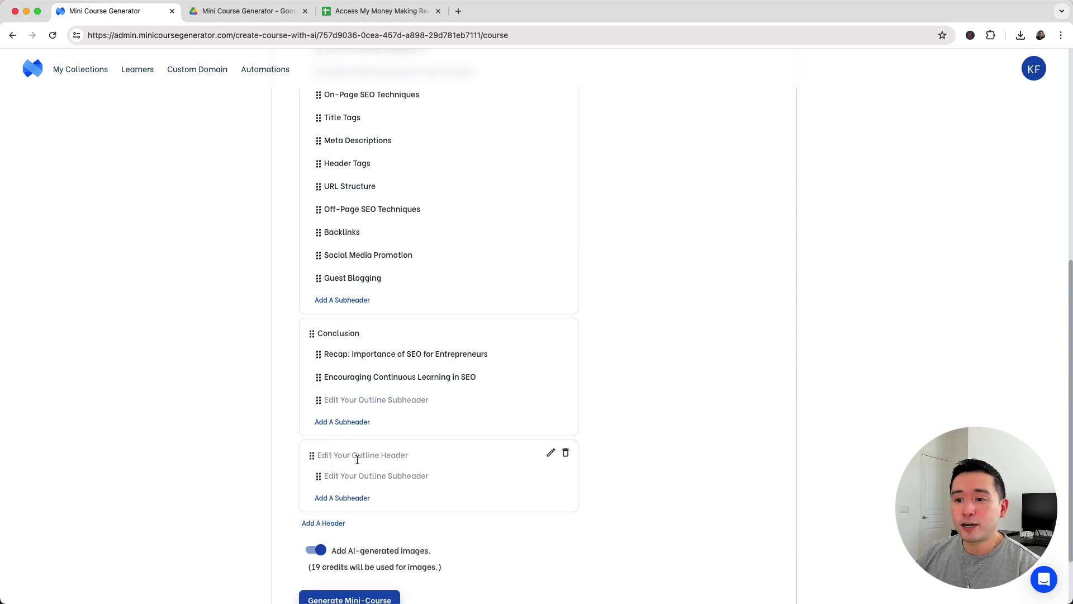
left_click(358, 477)
type("What is SEO")
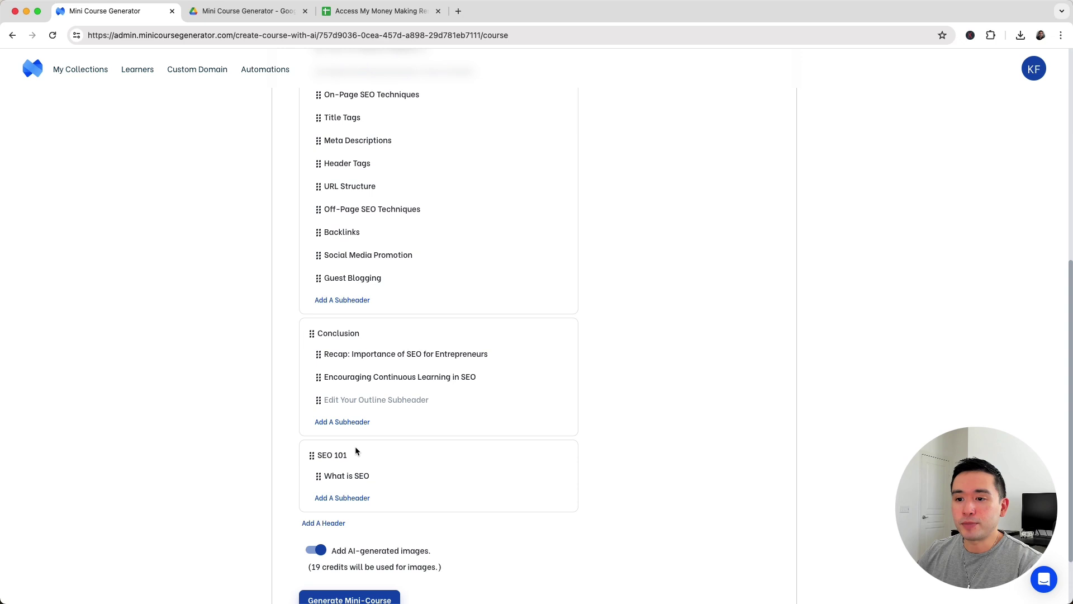
scroll(436, 450, "down", 1)
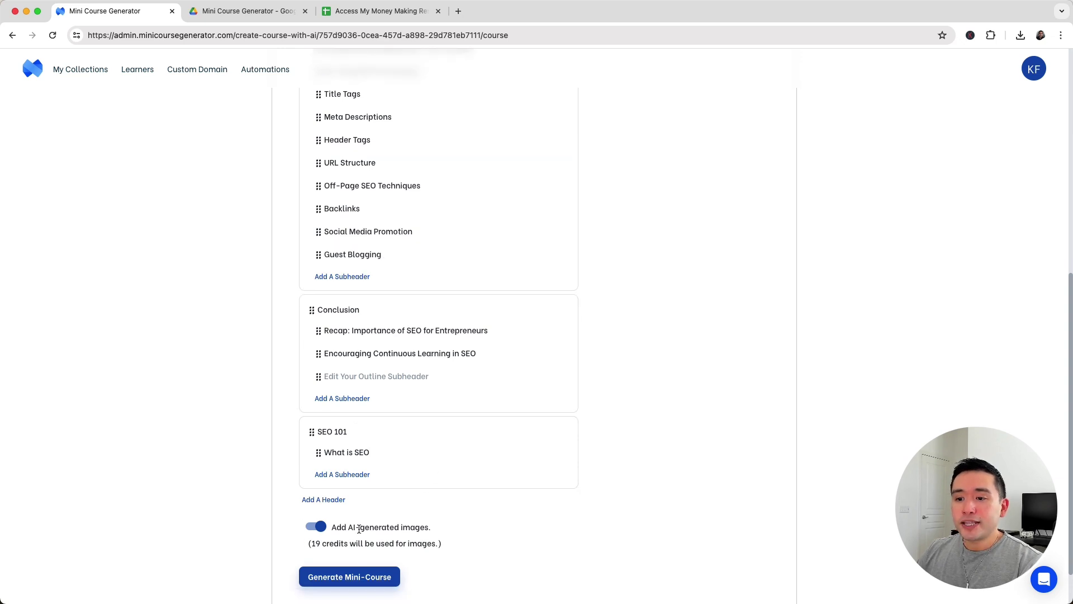
scroll(371, 445, "up", 5)
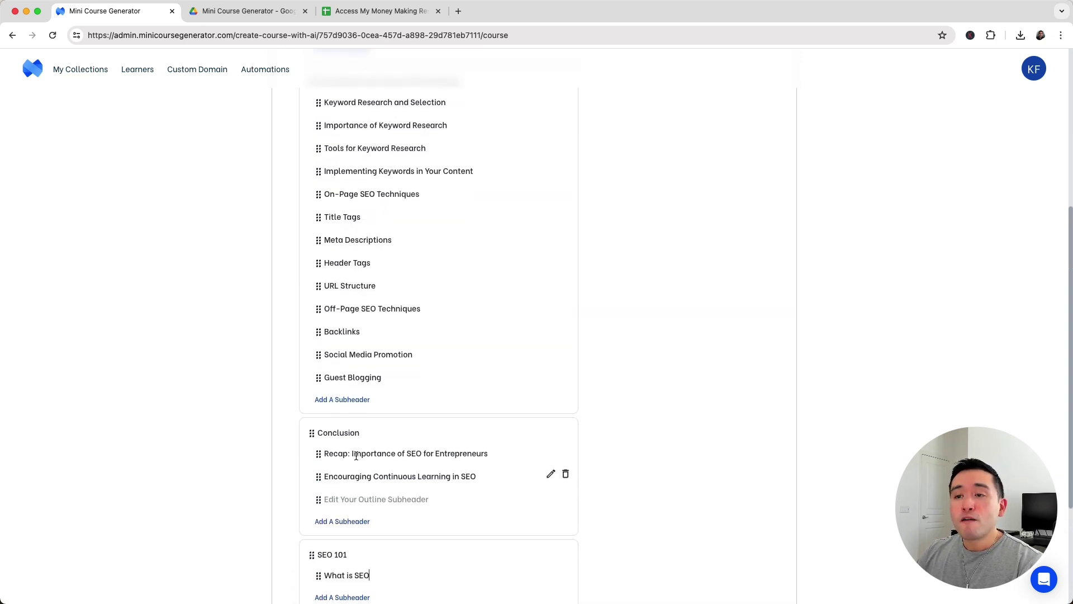
scroll(374, 200, "down", 6)
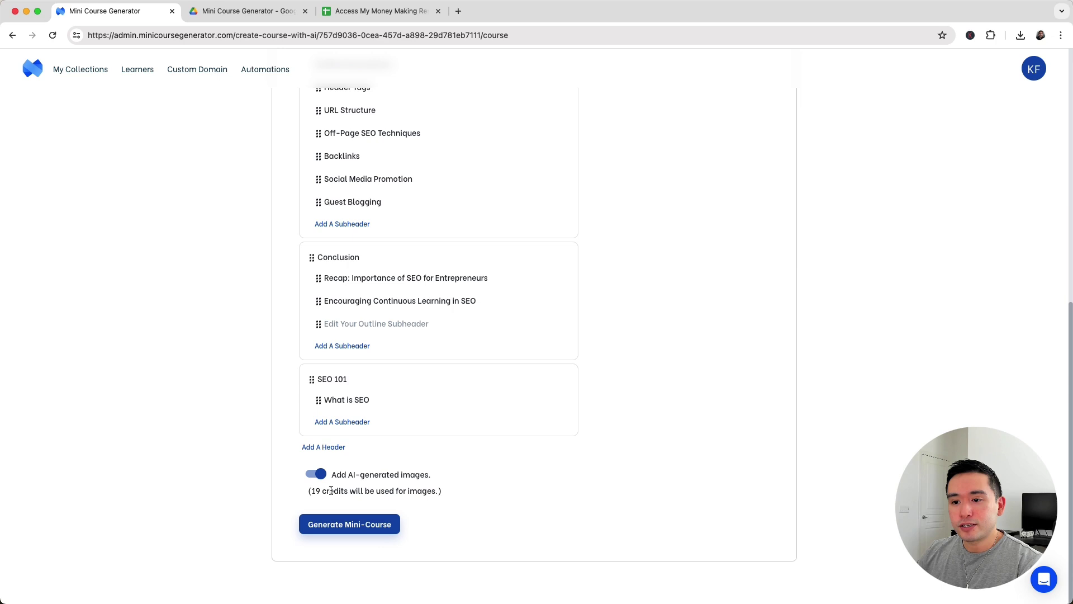
left_click_drag(312, 491, 439, 490)
left_click(439, 490)
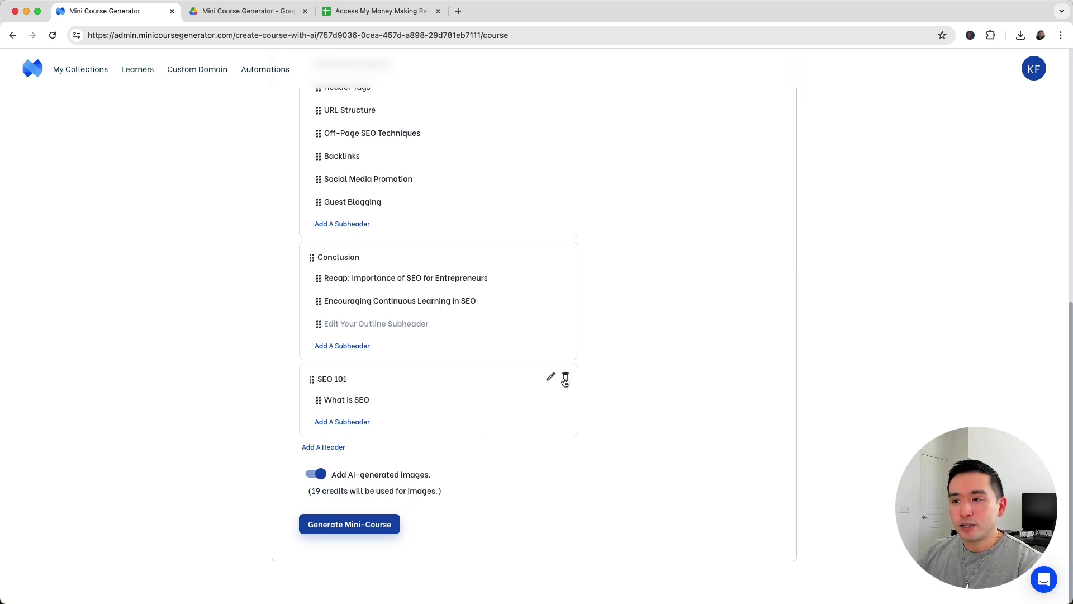
- Remove the added SEO 101 section again, leaving Conclusion last
left_click(564, 377)
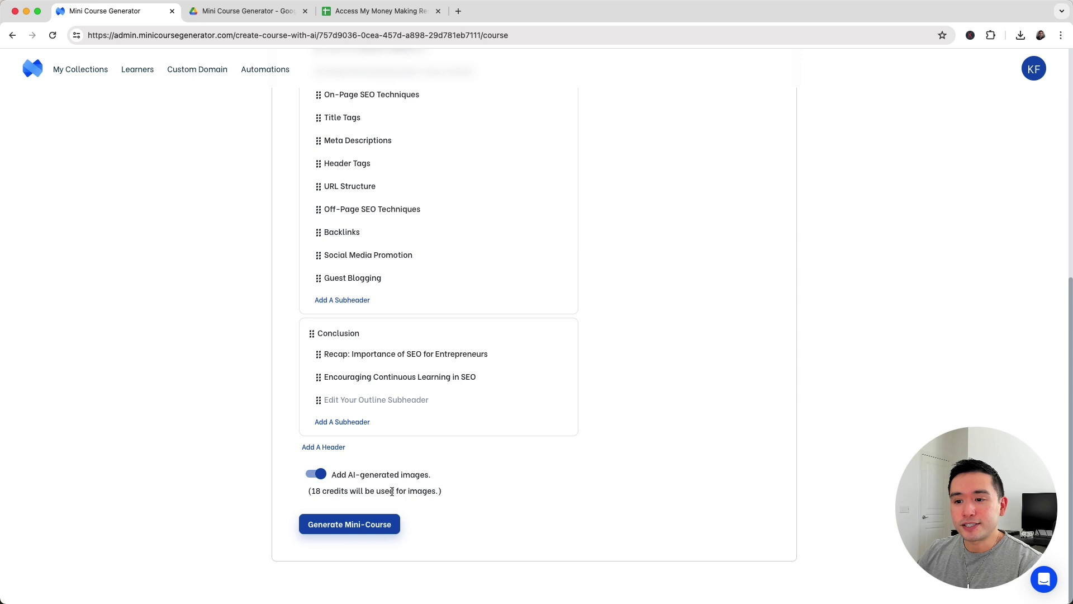
scroll(395, 488, "up", 5)
scroll(420, 486, "down", 5)
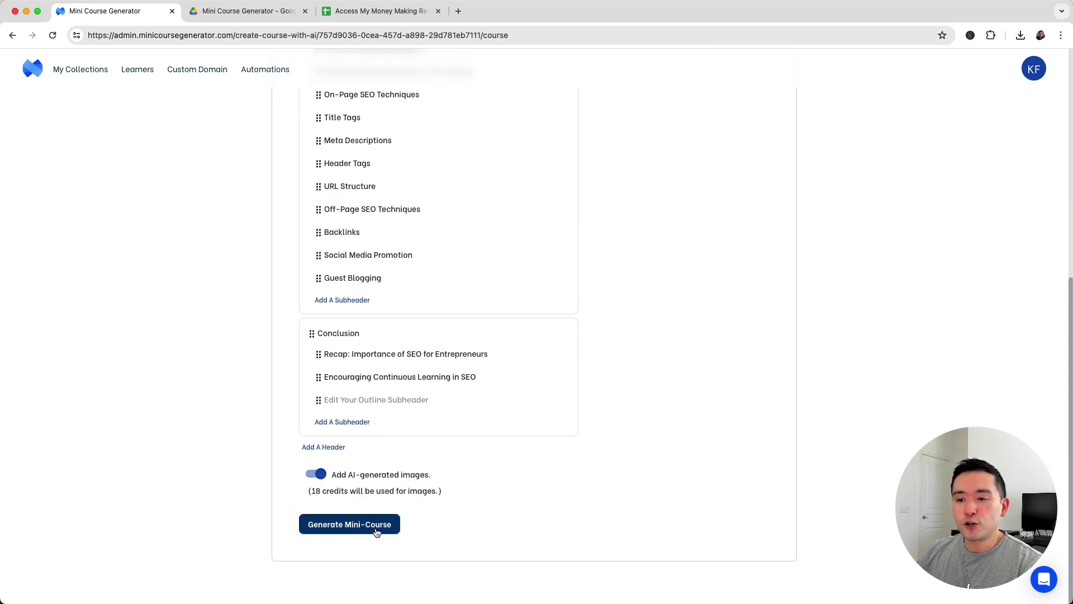
- Generate the full course from the outline and open the Understanding SEO card
left_click(377, 531)
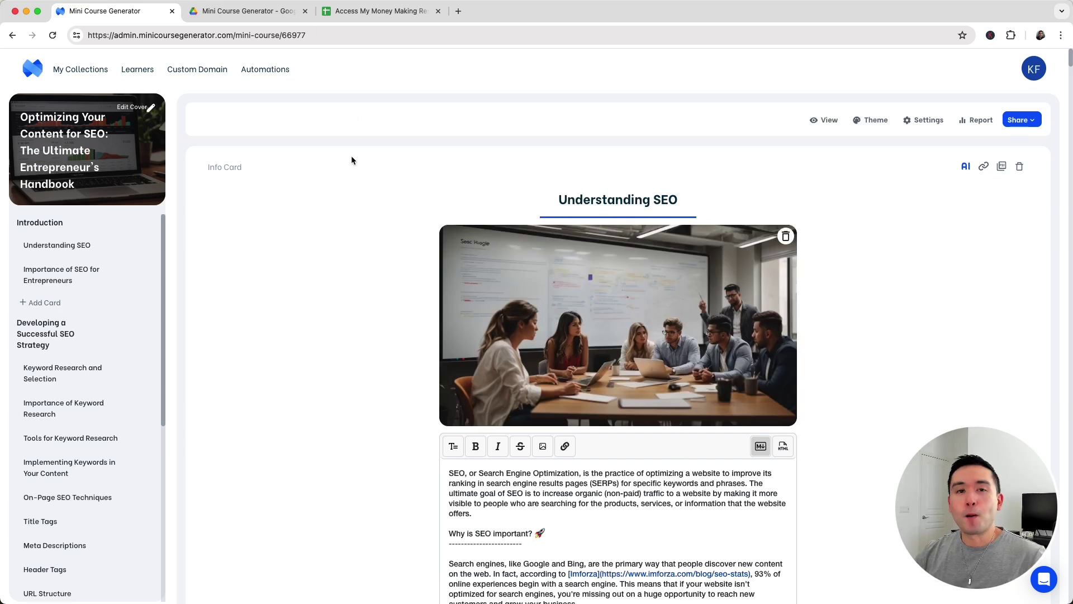
scroll(85, 335, "down", 5)
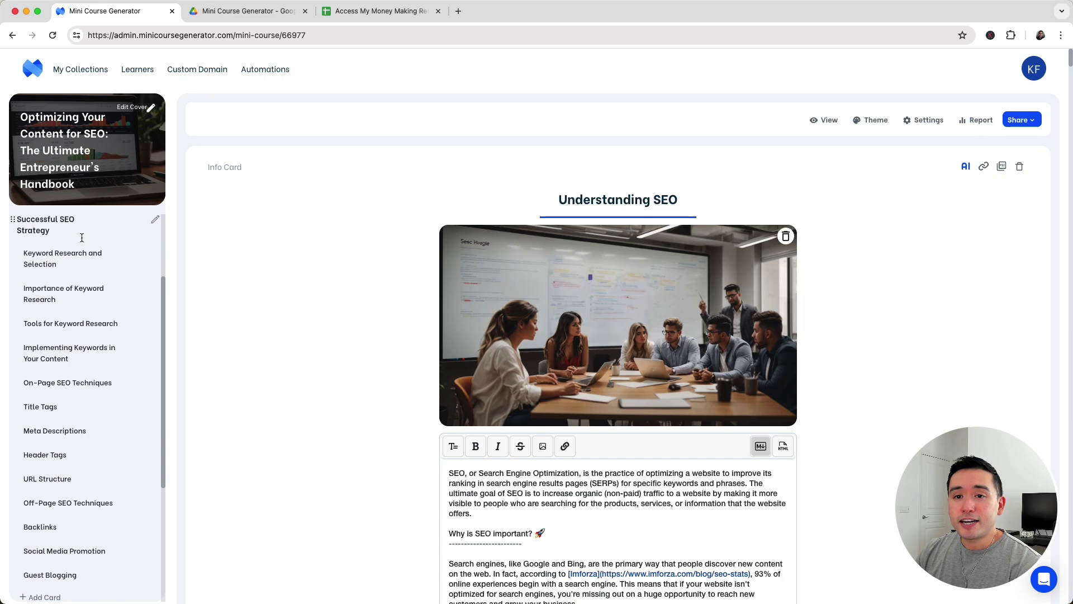
scroll(68, 406, "up", 5)
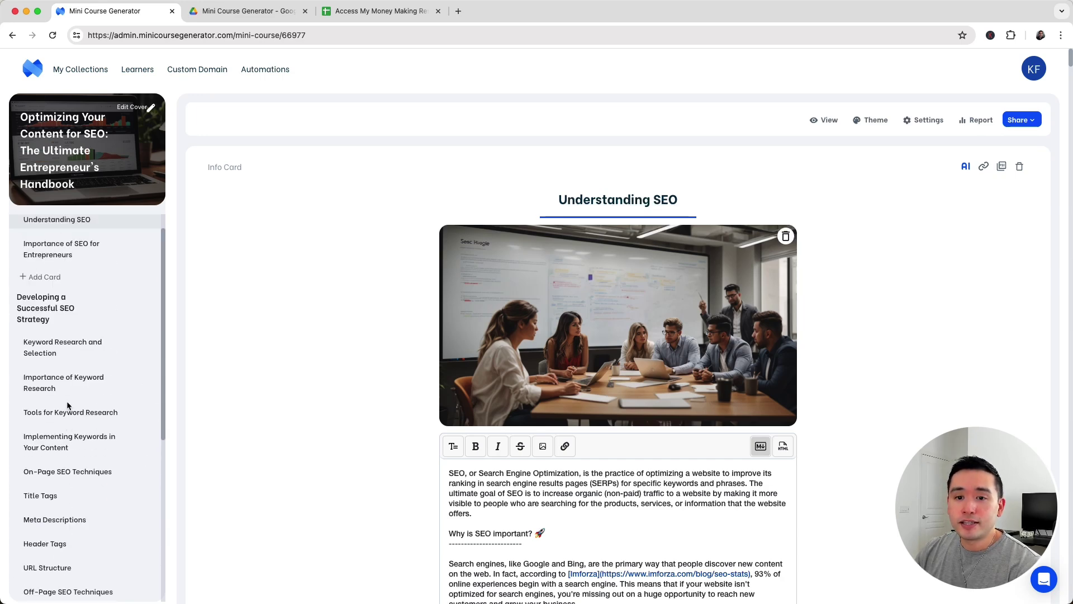
left_click(138, 247)
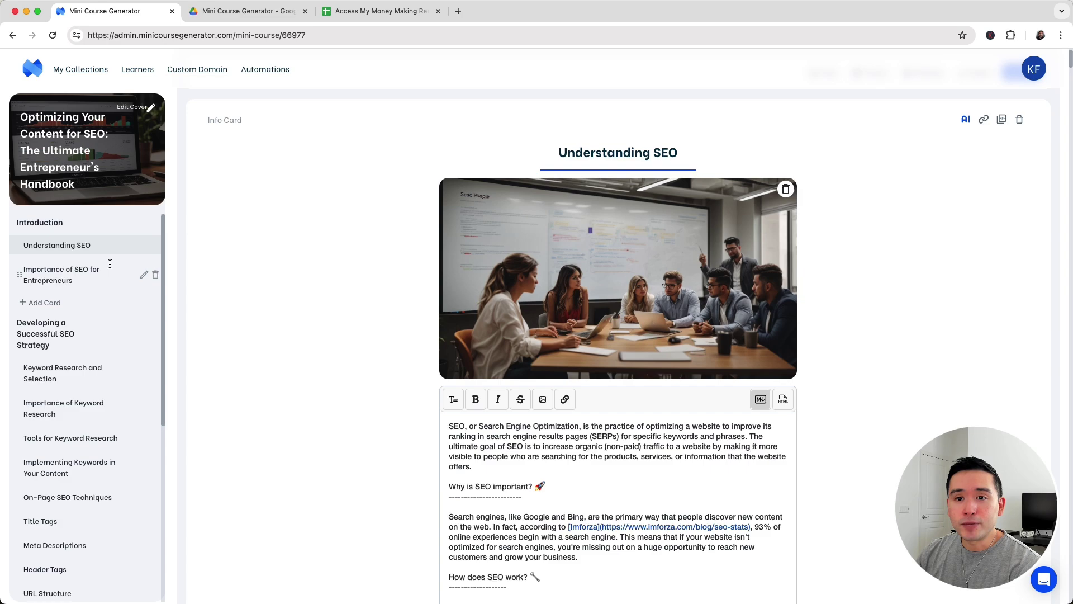
left_click(138, 275)
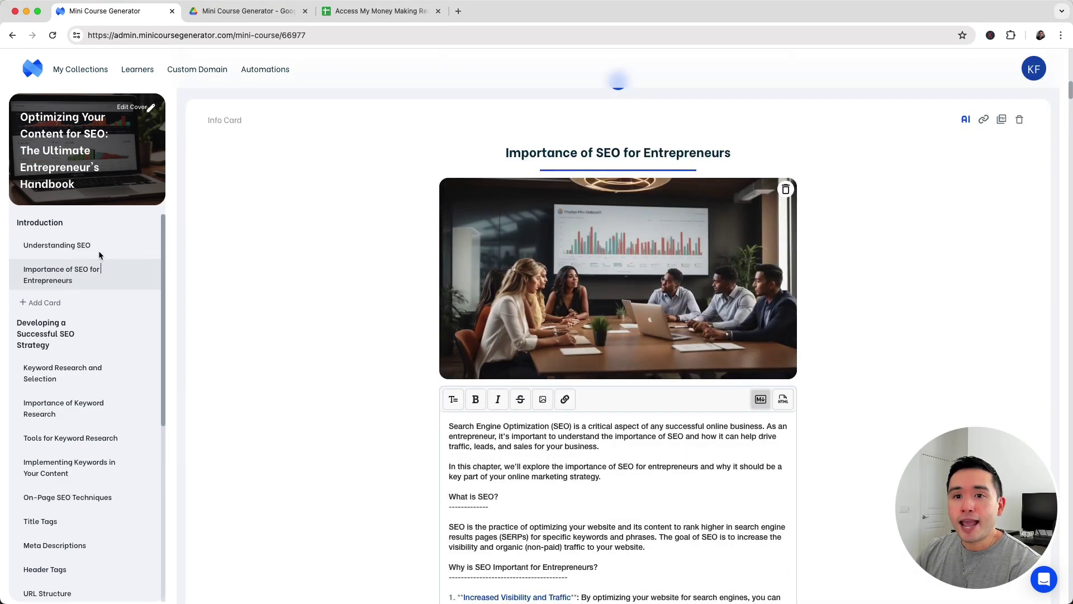
left_click(97, 245)
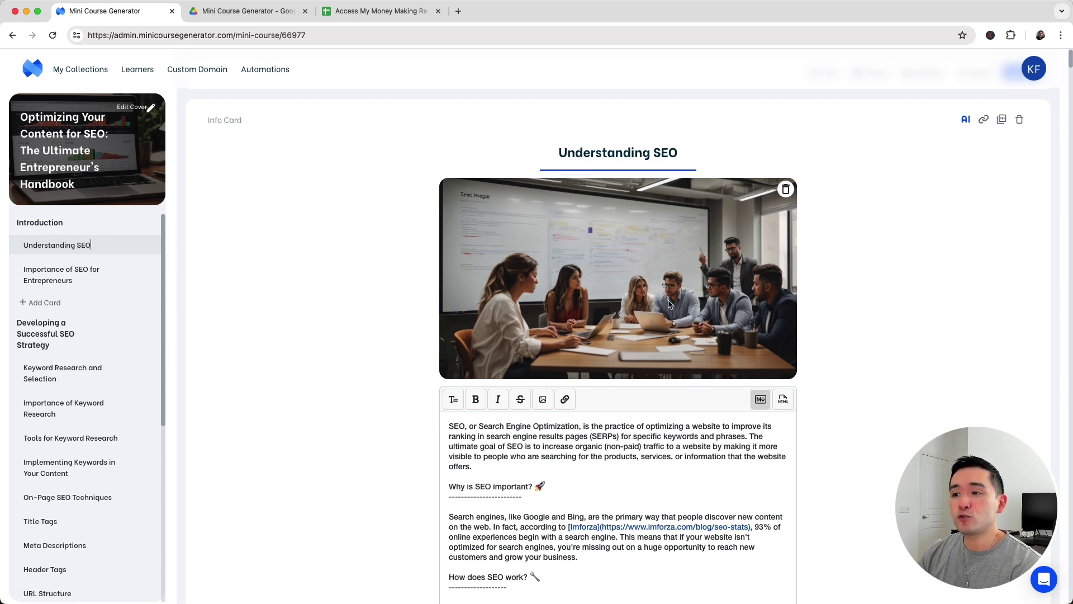
- Select and paste blocks of text within the Understanding SEO article
scroll(866, 322, "down", 5)
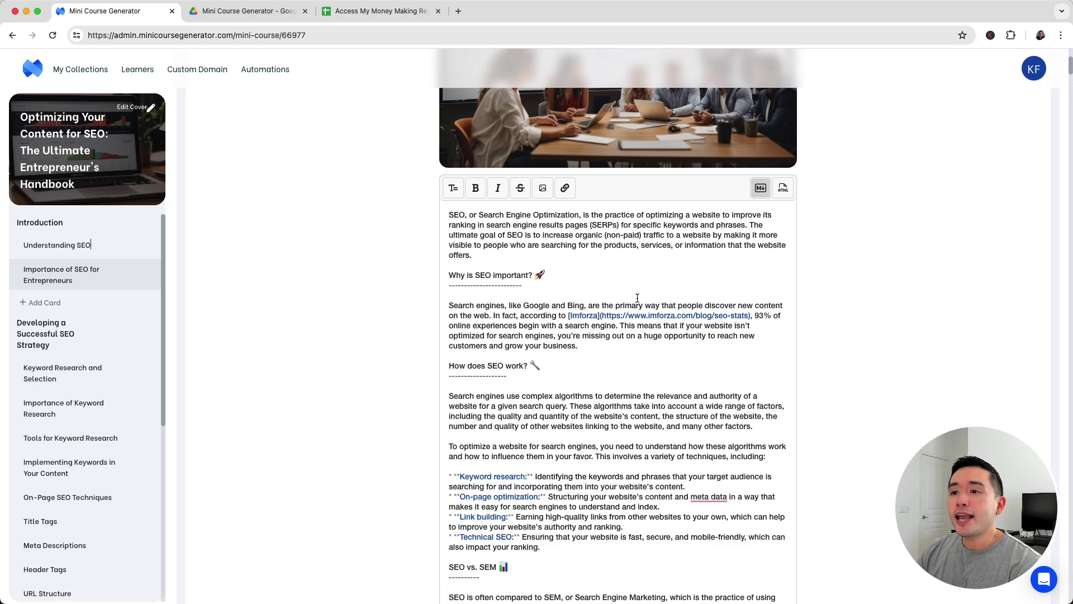
left_click_drag(447, 206, 539, 538)
scroll(558, 259, "down", 10)
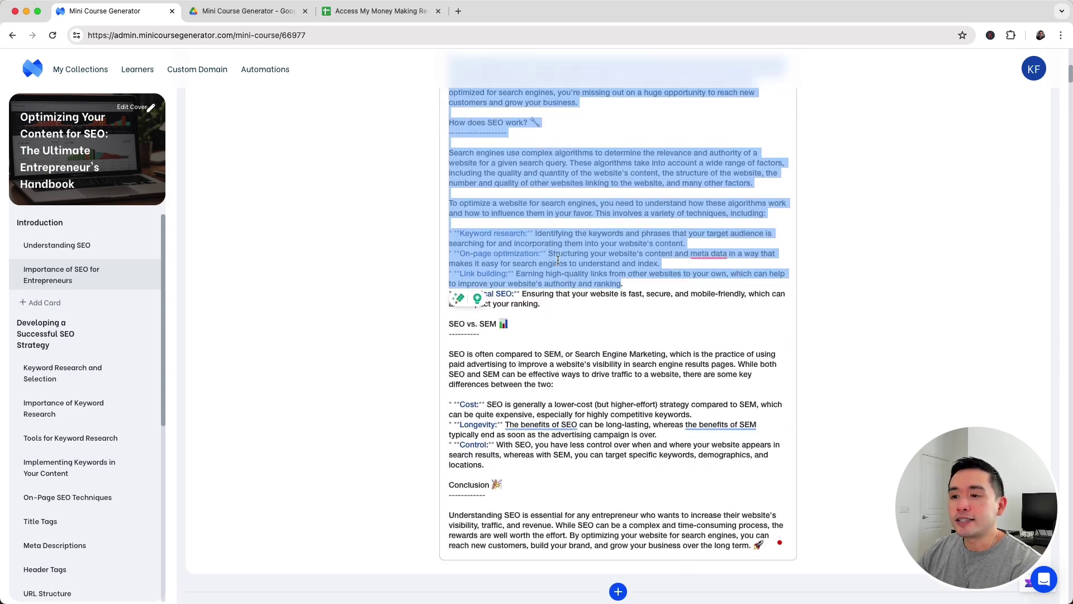
scroll(558, 260, "down", 7)
left_click_drag(476, 308, 613, 475)
scroll(613, 475, "down", 1)
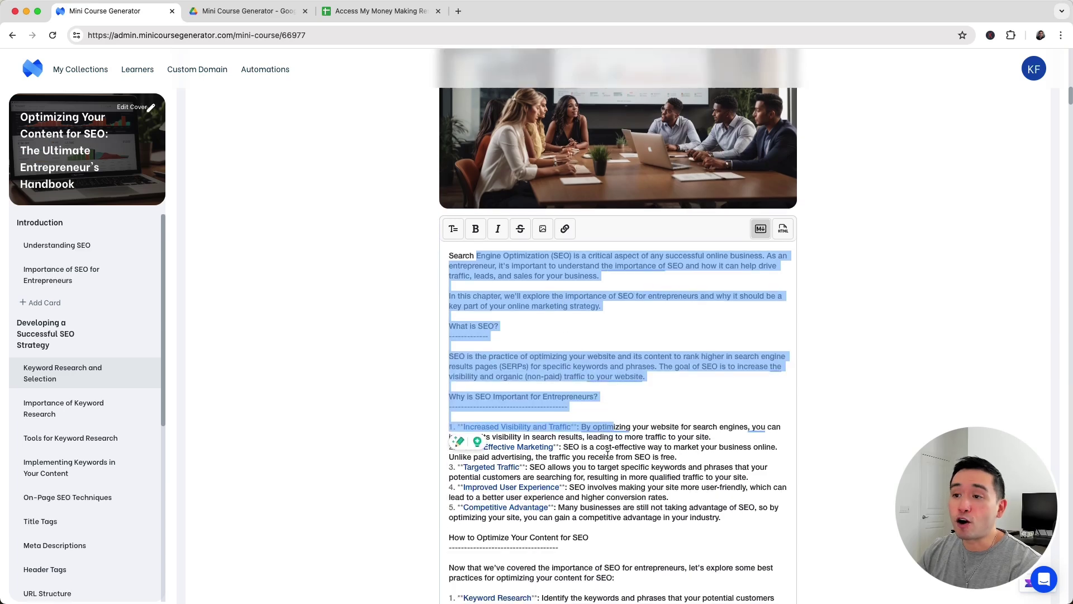
scroll(607, 455, "up", 5)
key("ctrl+v")
scroll(497, 204, "up", 5)
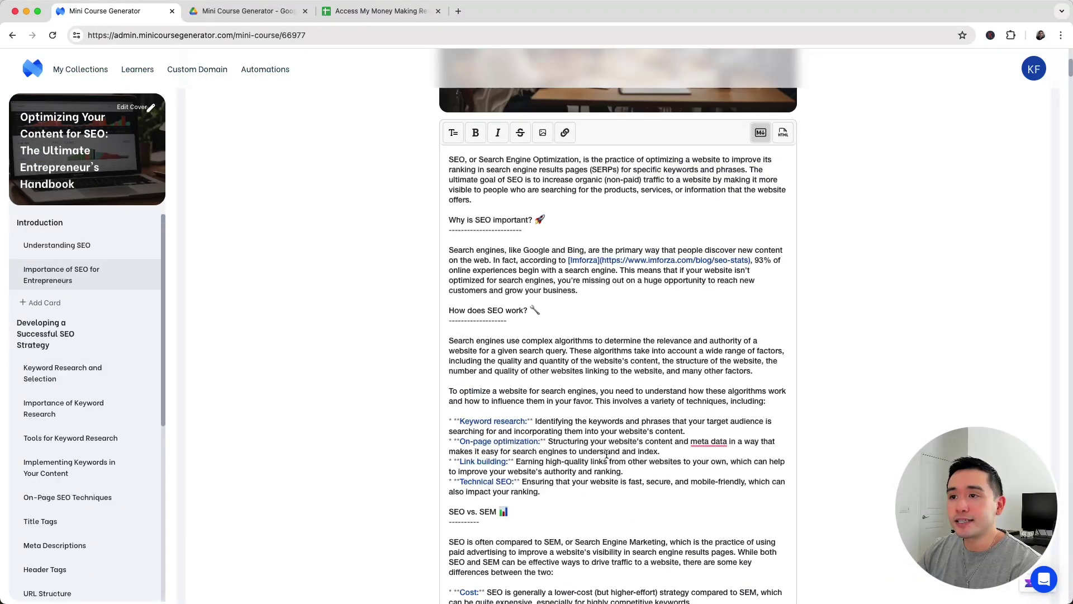
- Make the opening word 'SEO' italic instead of bold
left_click(478, 209)
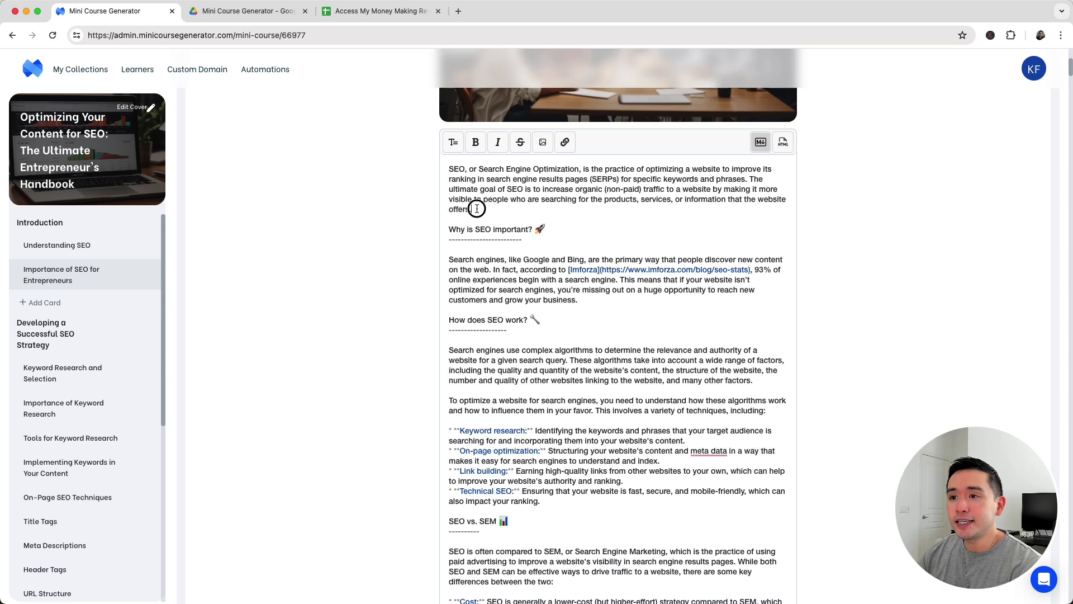
double_click(459, 169)
left_click(476, 142)
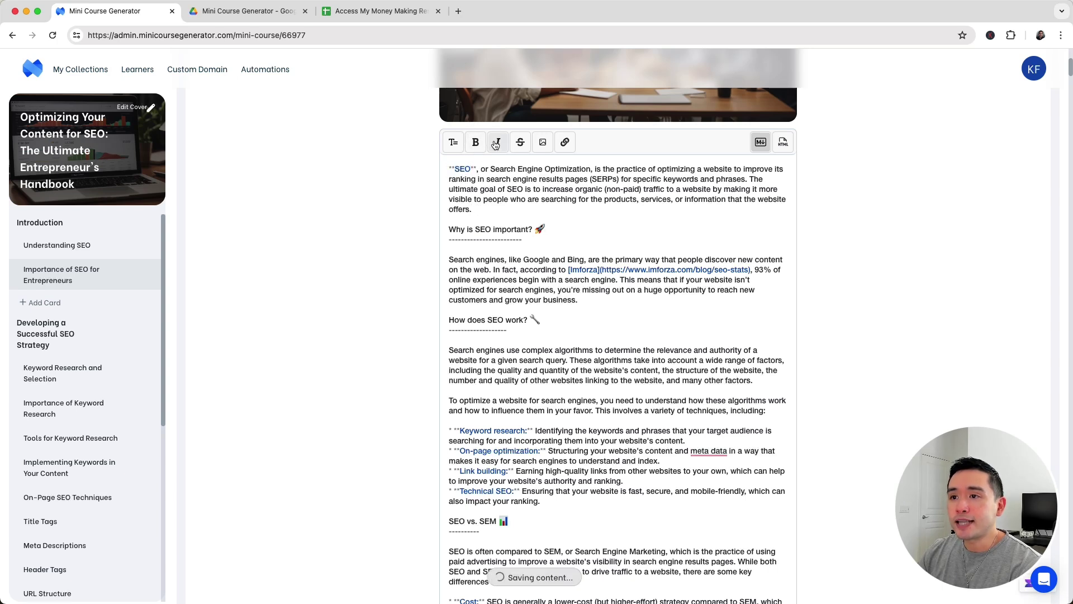
left_click(495, 142)
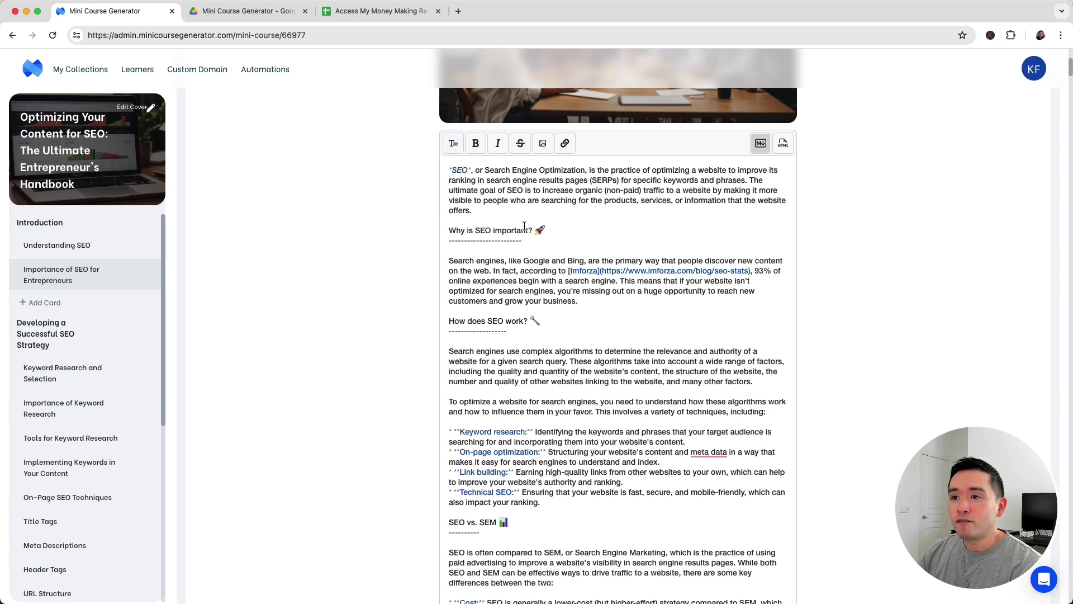
- Turn the line 'Why is SEO important?' into a heading
left_click_drag(450, 231, 540, 231)
left_click(454, 144)
left_click(455, 164)
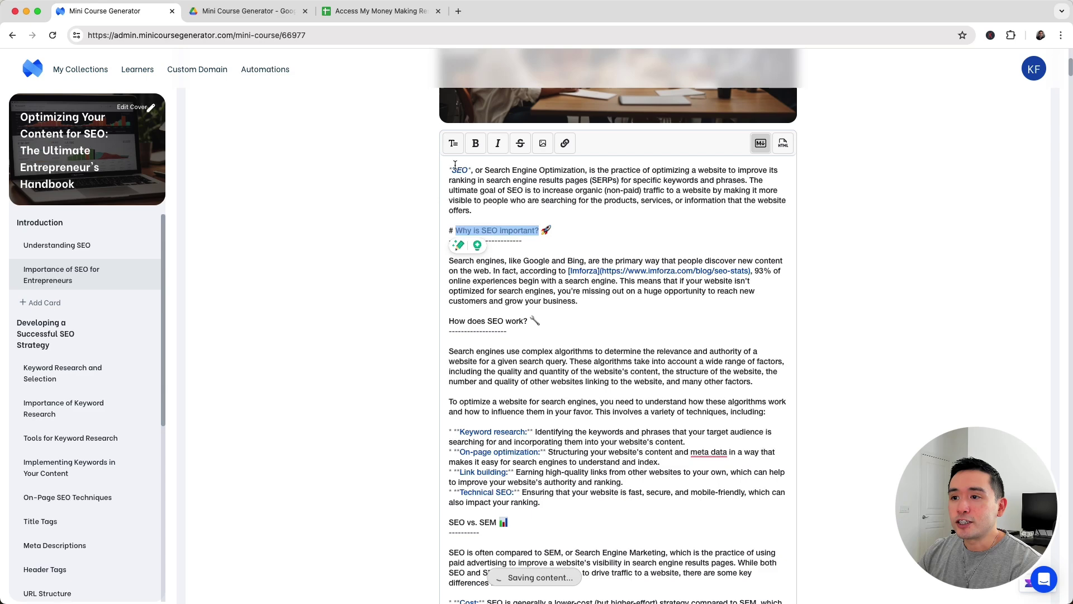
- Switch to the formatted view and keep 'How does SEO work?' at Header2 level
left_click(782, 144)
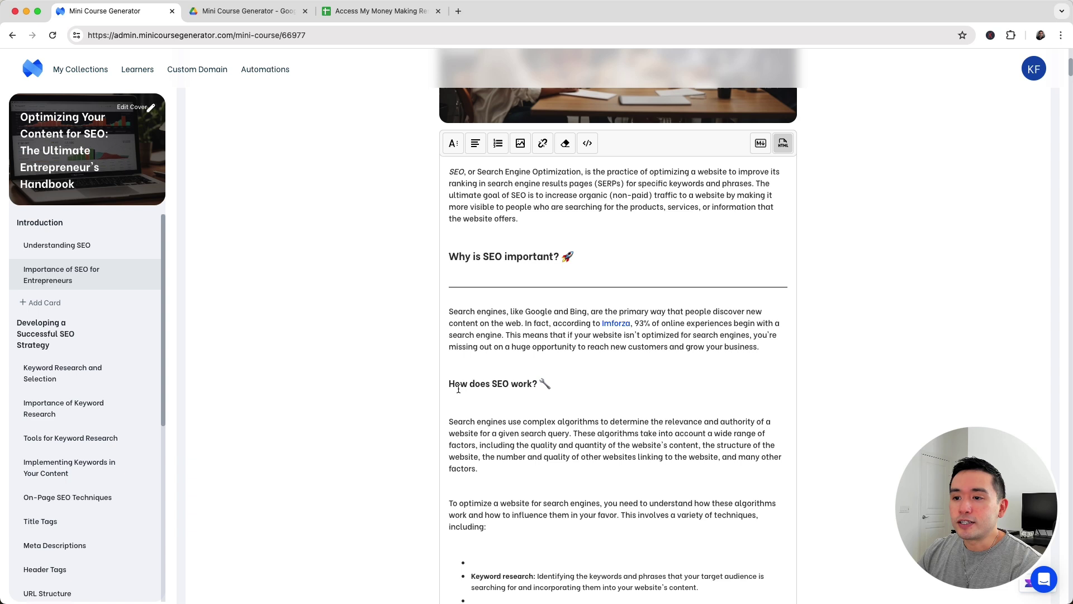
left_click_drag(450, 384, 537, 383)
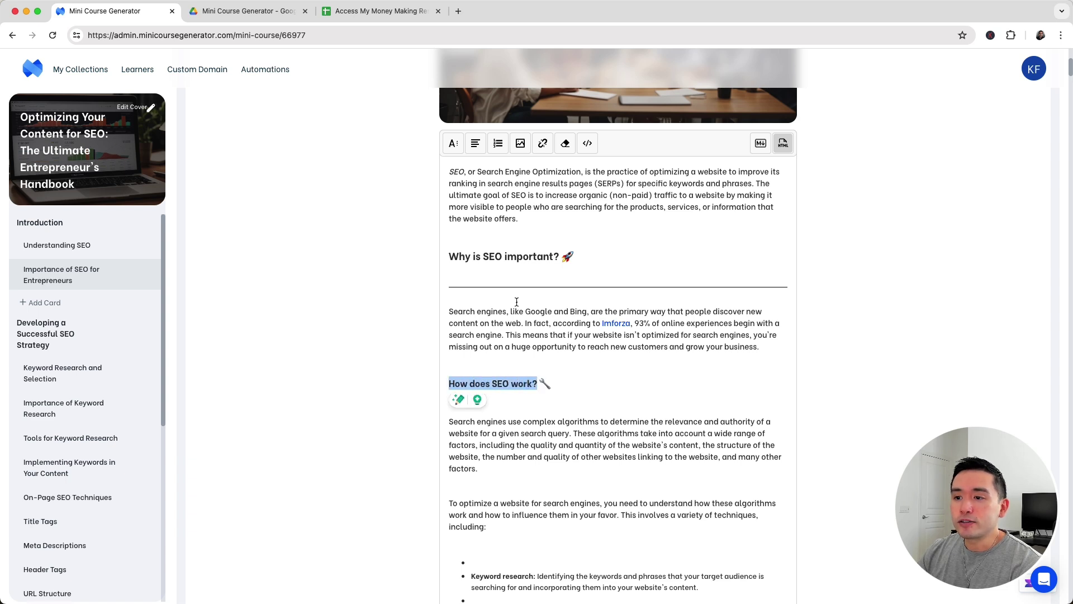
left_click(453, 141)
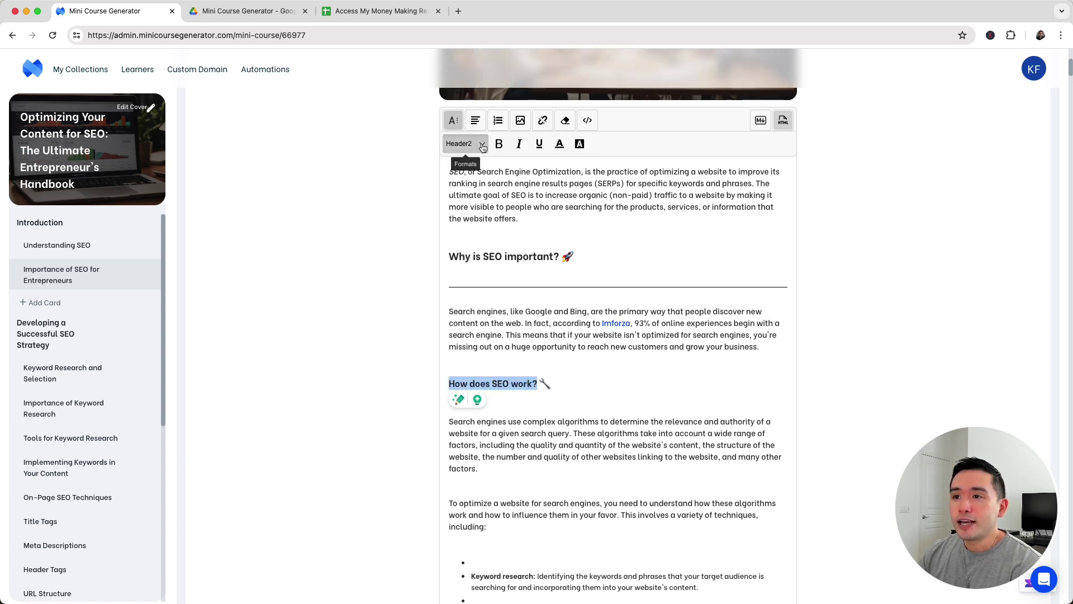
left_click(472, 144)
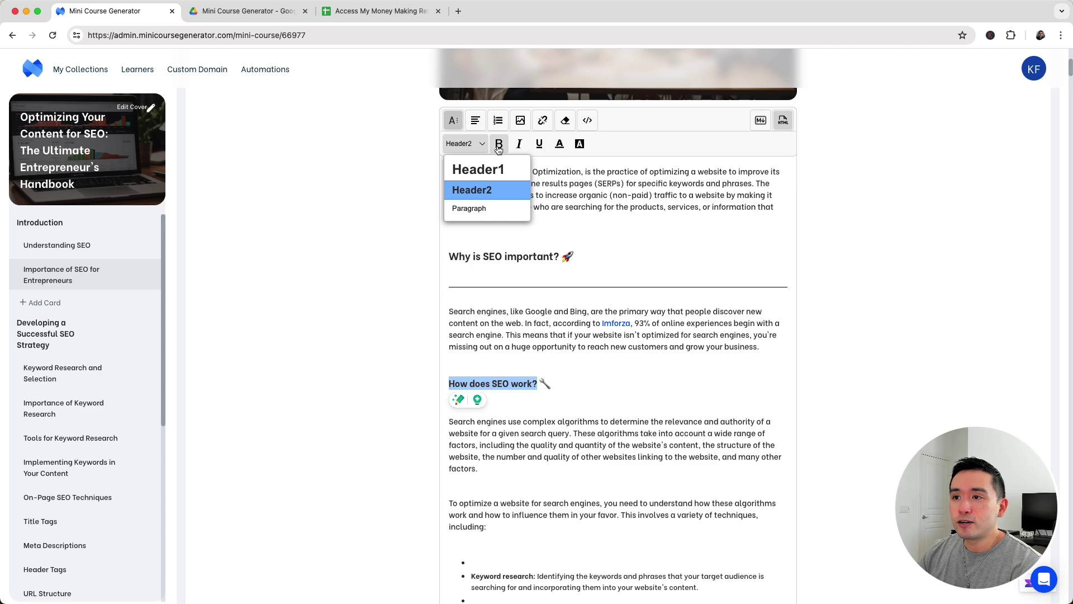
left_click(499, 147)
- Italicize 'How does SEO work?' and highlight it in yellow
left_click(518, 144)
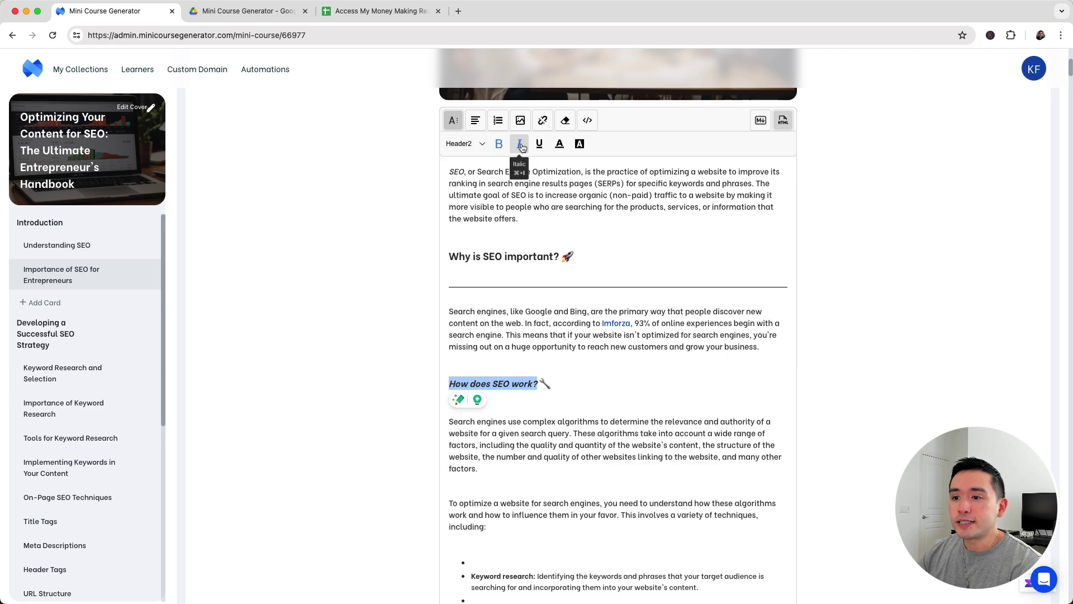
left_click(579, 145)
left_click(612, 166)
left_click(615, 270)
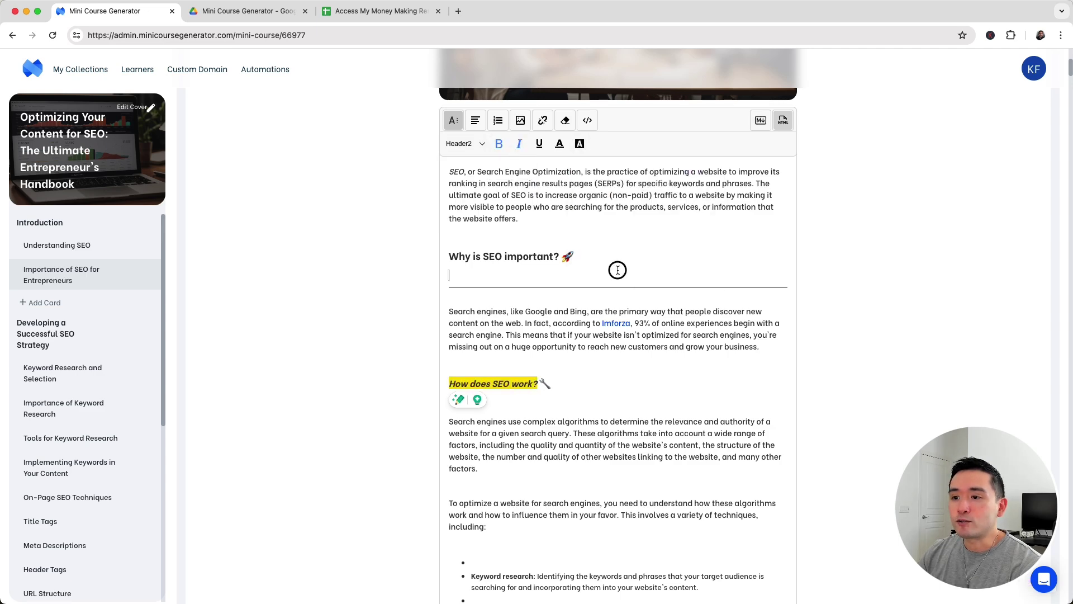
- Open the card type choices from the + button before Importance of SEO for Entrepreneurs
scroll(550, 254, "down", 20)
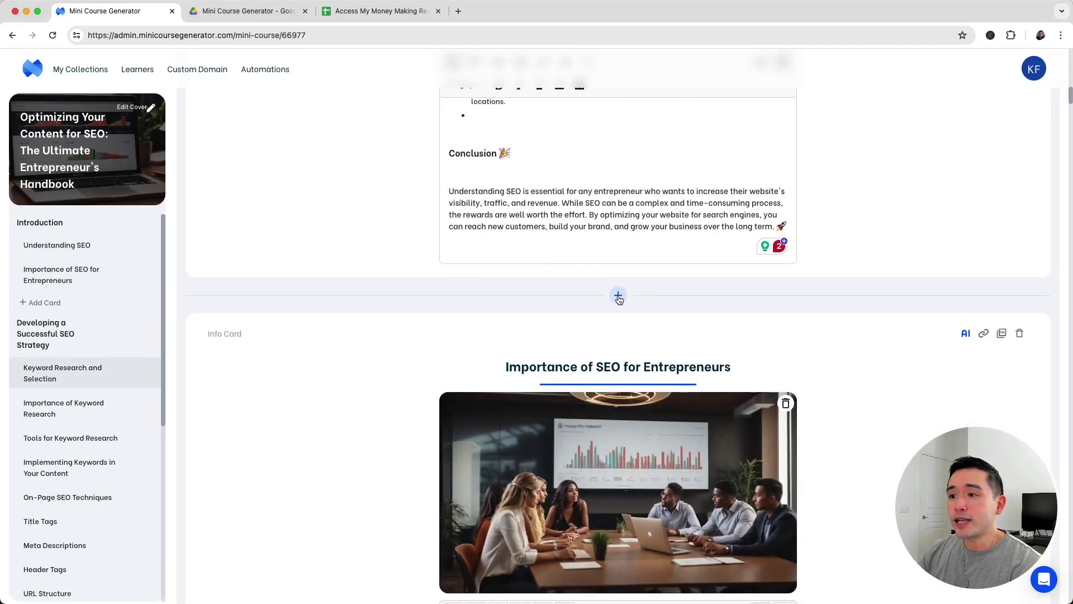
left_click(619, 296)
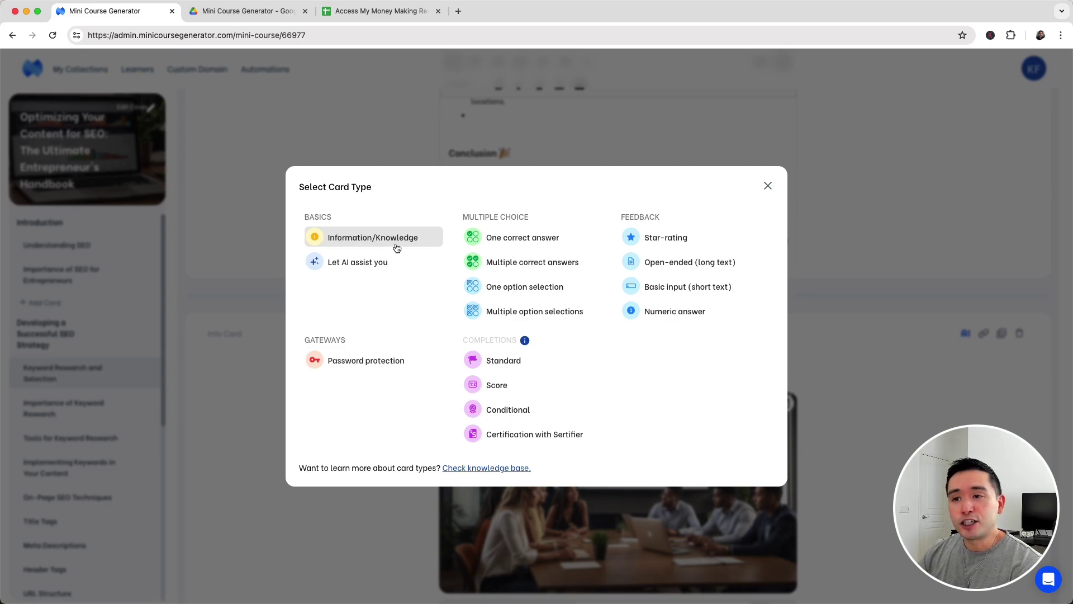
left_click(416, 155)
scroll(474, 179, "down", 5)
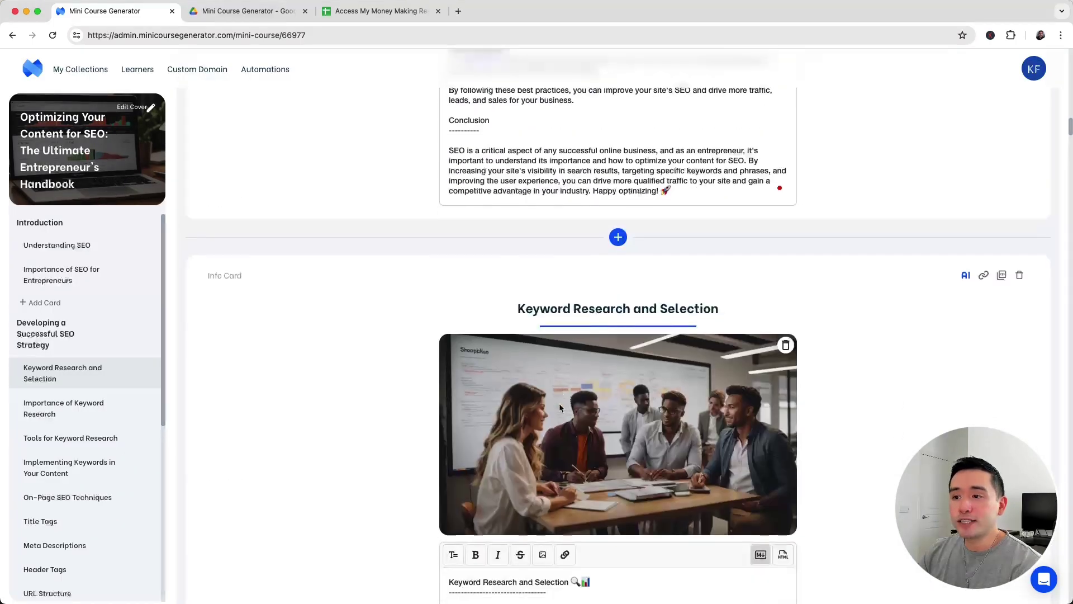
scroll(605, 387, "up", 3)
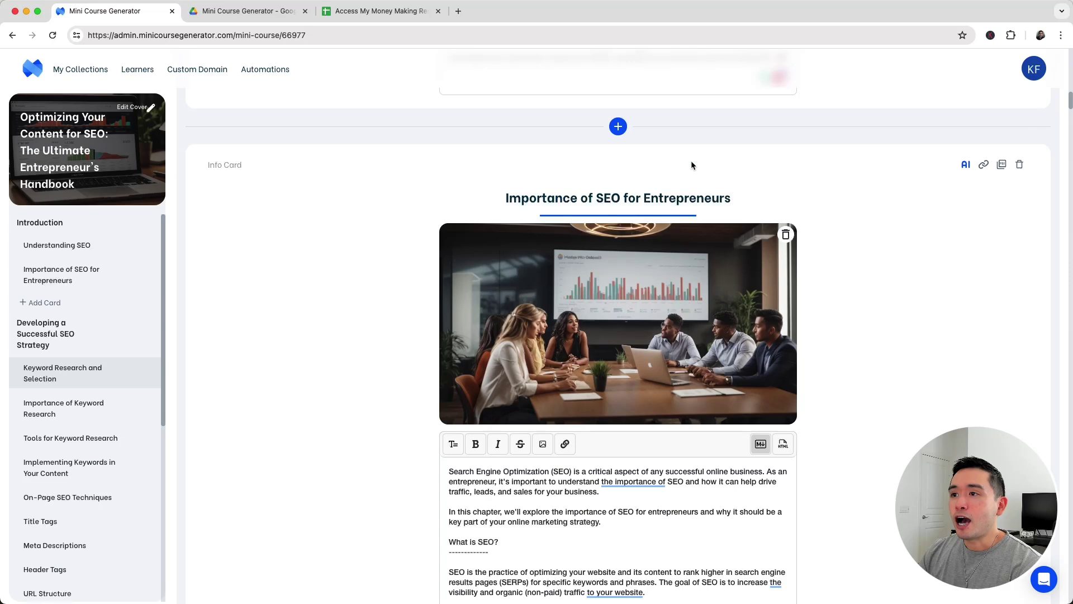
left_click(618, 127)
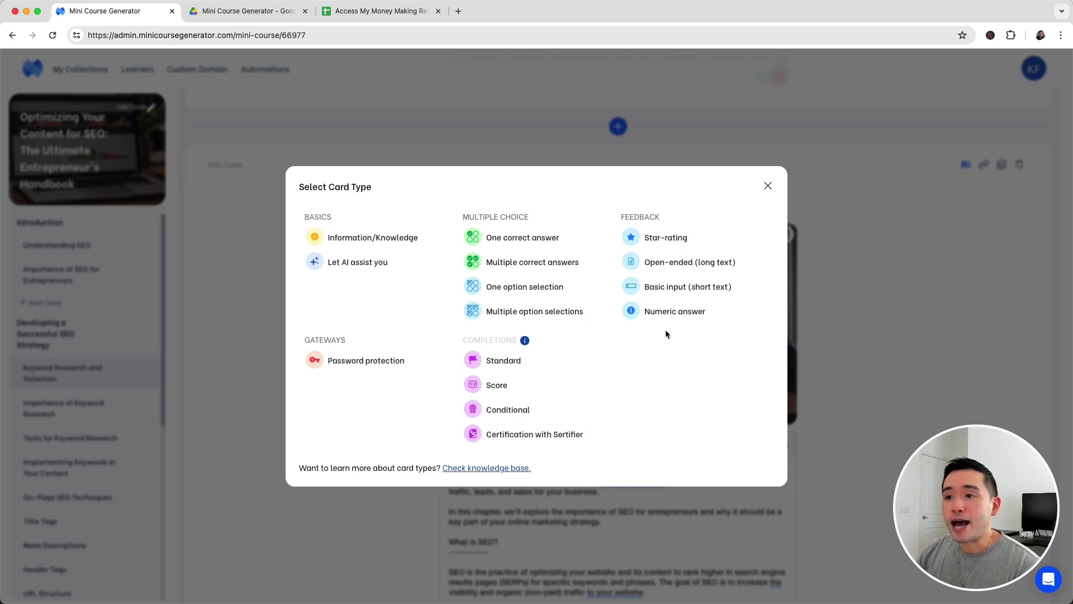
- Create a one-correct-answer card titled Test Your Knowledge asking 'Is SEO paid or organic?'
left_click(508, 244)
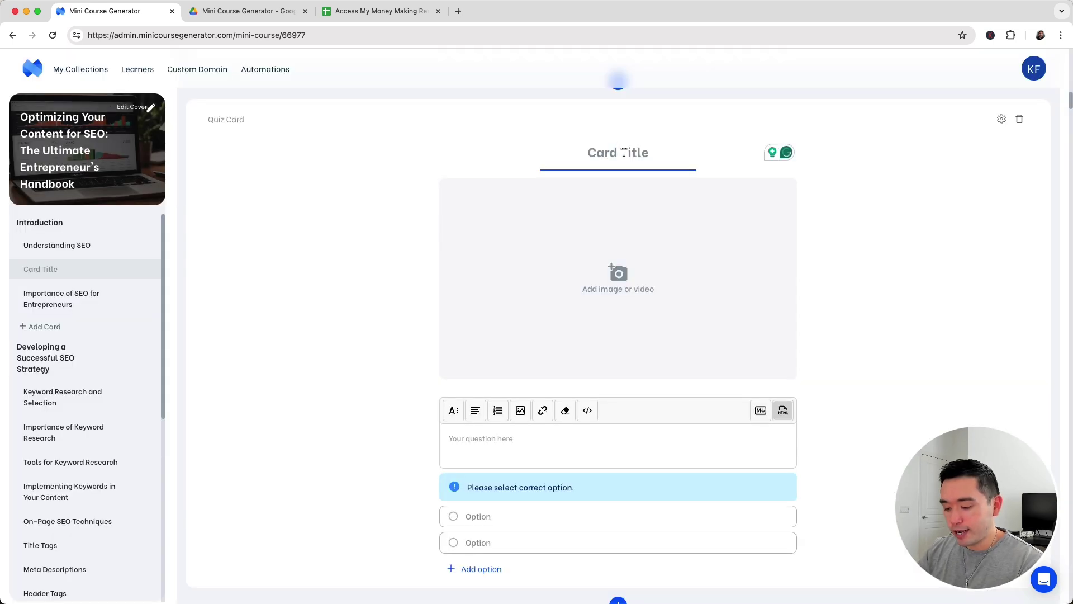
type("Test Your Knowledge")
scroll(619, 300, "down", 3)
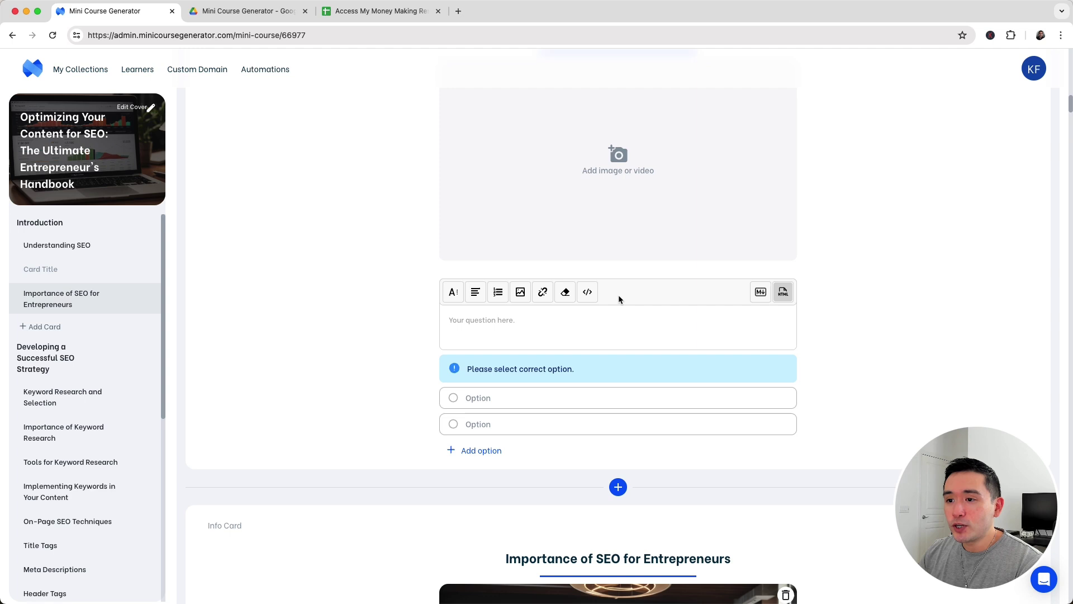
left_click(525, 311)
type("Is SEO paid or organic?")
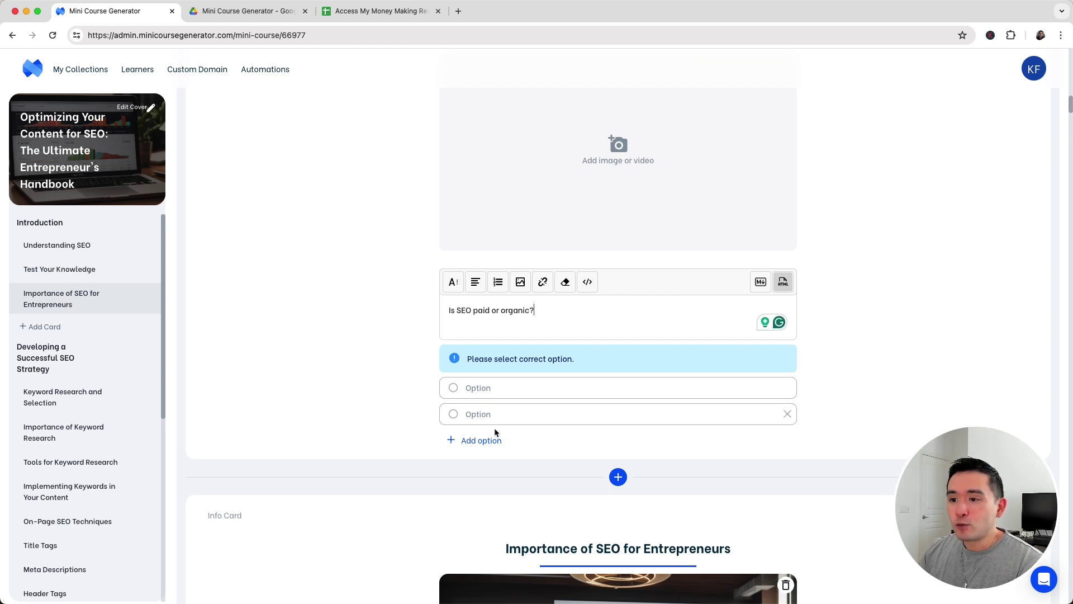
- Add the answer options Paid and Organic, with Organic marked correct
left_click(496, 388)
type("Paid Organic")
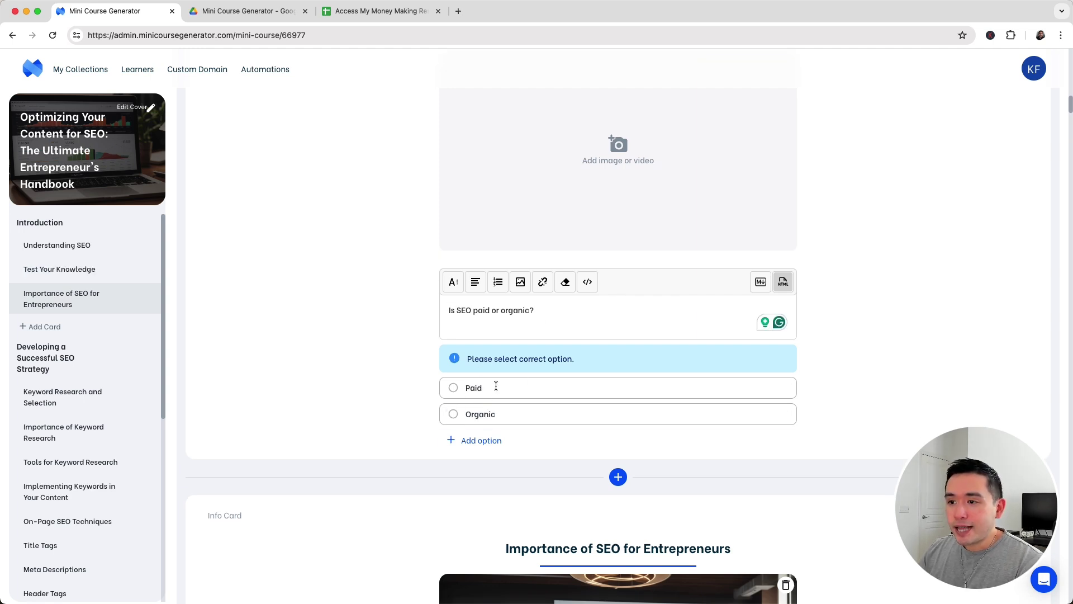
left_click(472, 414)
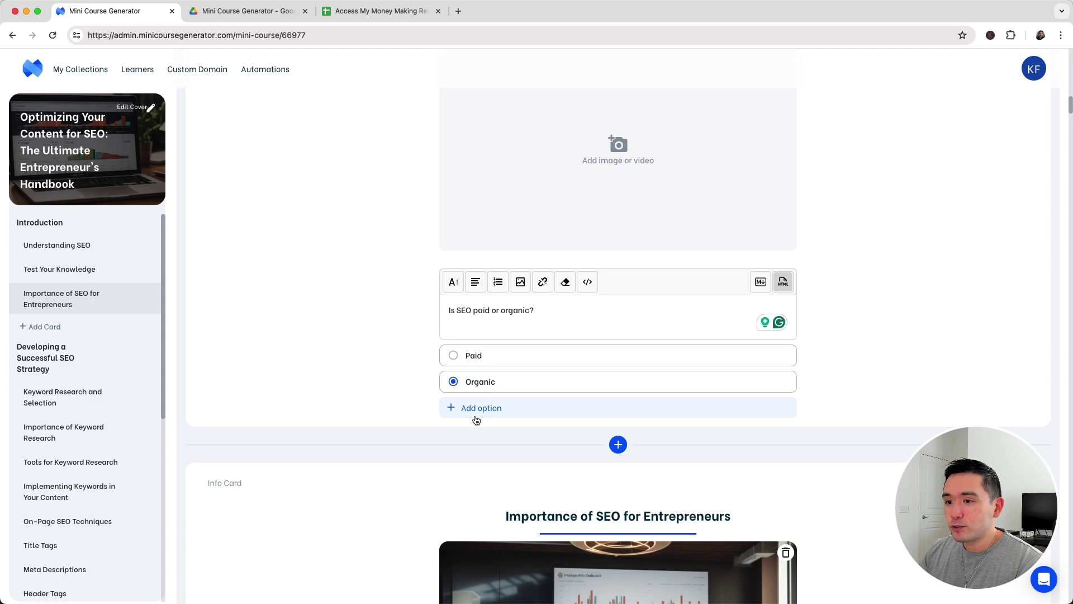
scroll(736, 379, "up", 3)
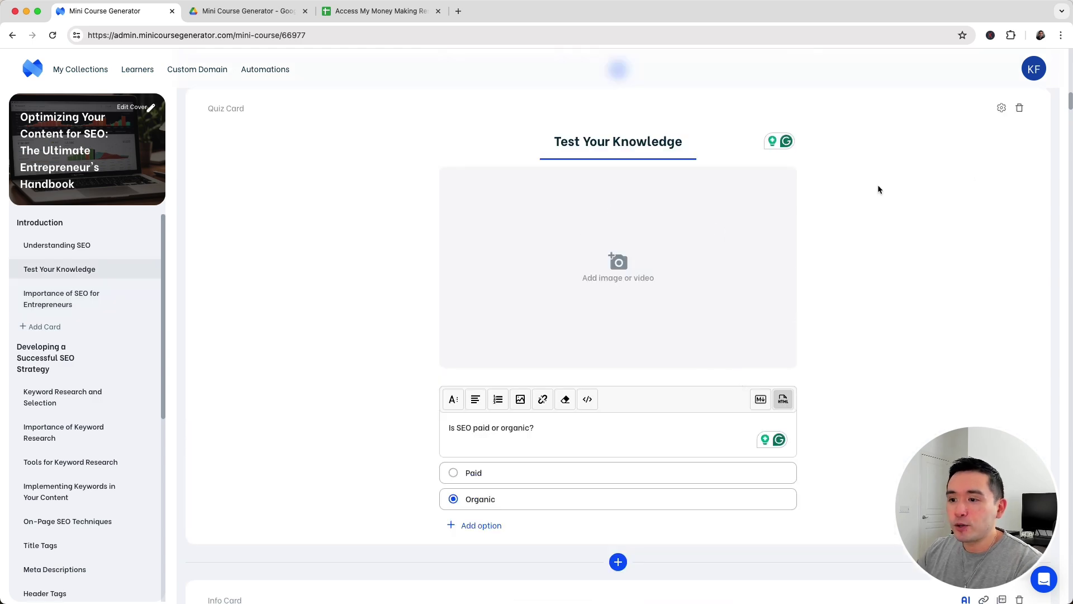
scroll(810, 216, "down", 4)
scroll(846, 319, "up", 15)
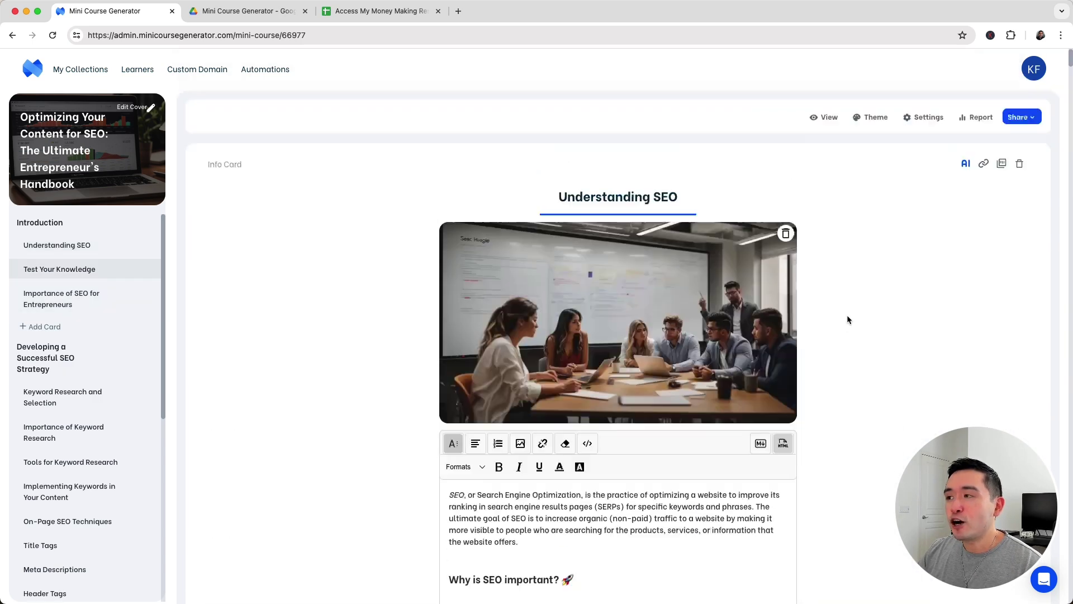
left_click(965, 167)
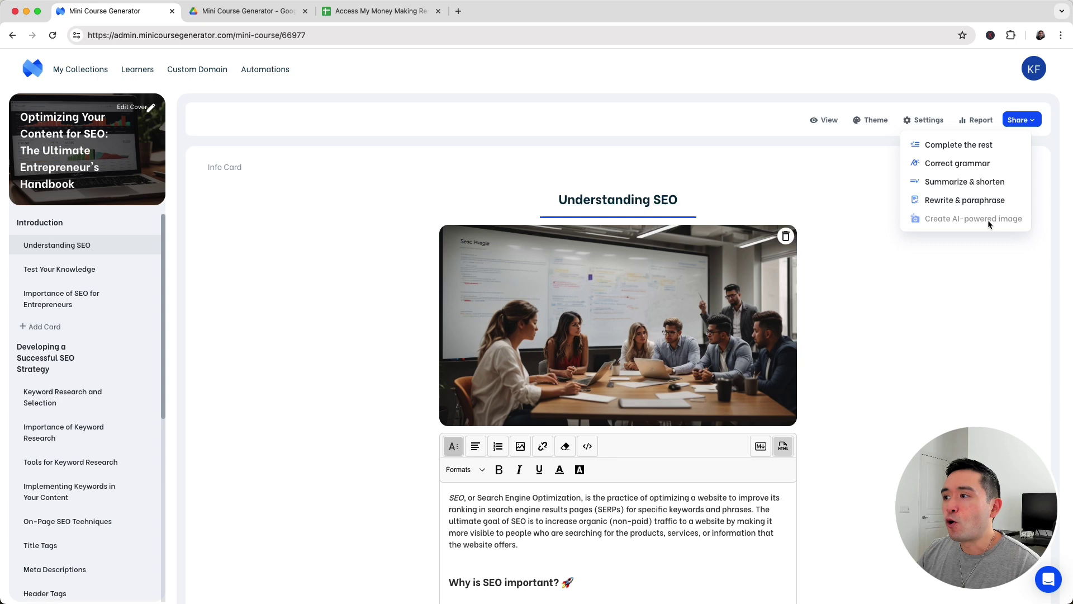
scroll(885, 260, "down", 10)
scroll(887, 259, "up", 10)
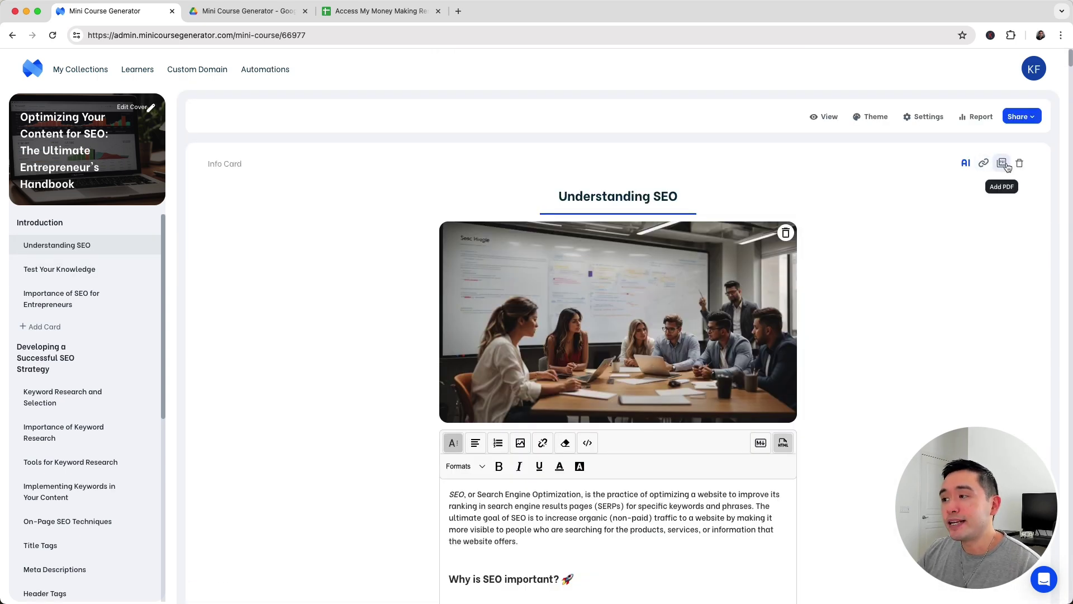
scroll(224, 412, "down", 3)
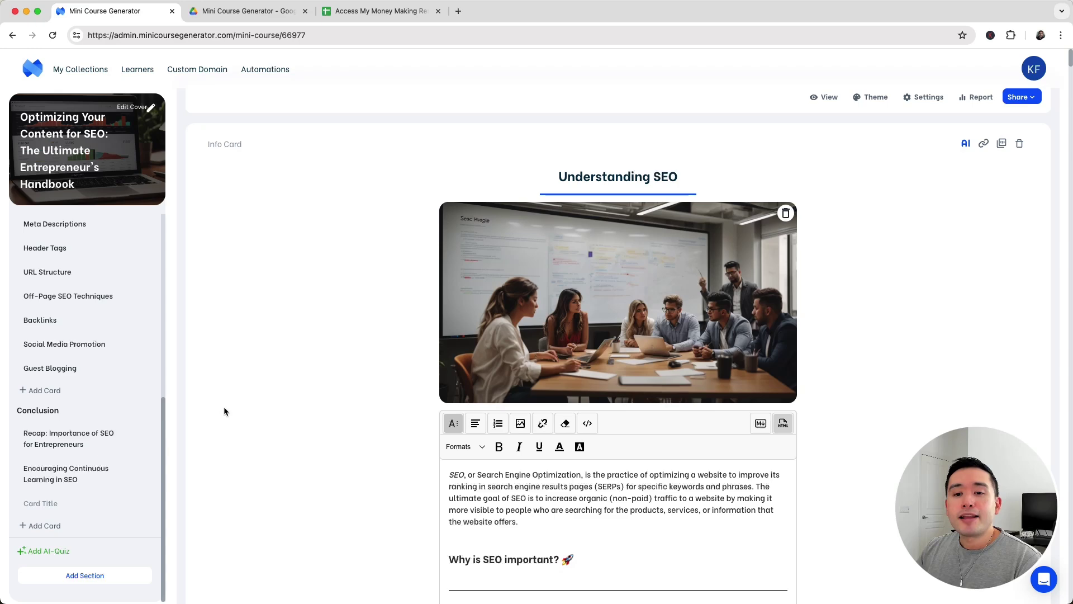
- Generate an AI quiz section after the Conclusion at the end of the course
scroll(241, 401, "down", 2)
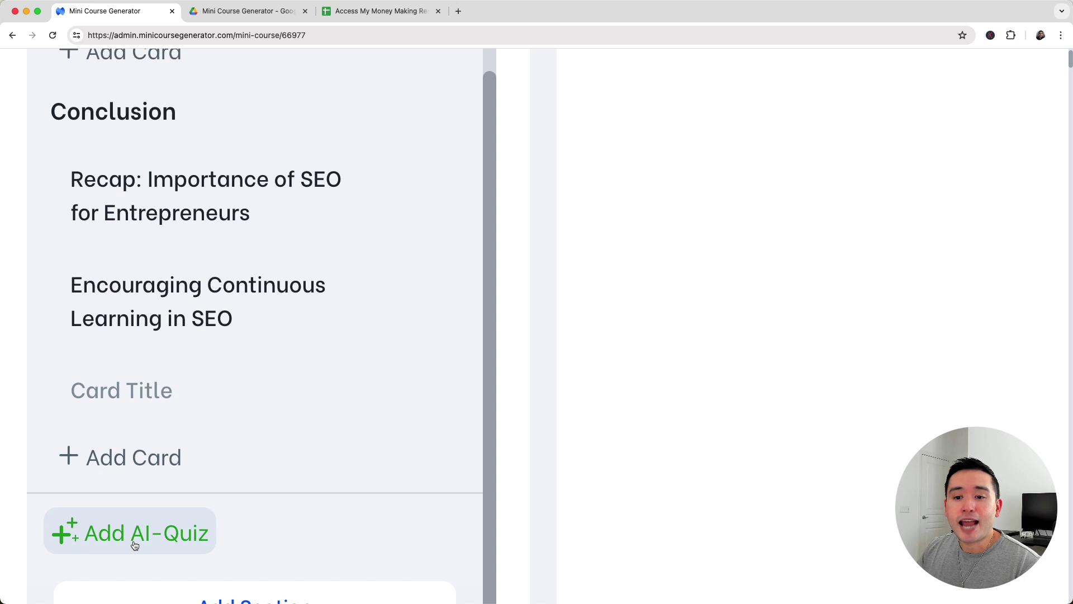
left_click(134, 545)
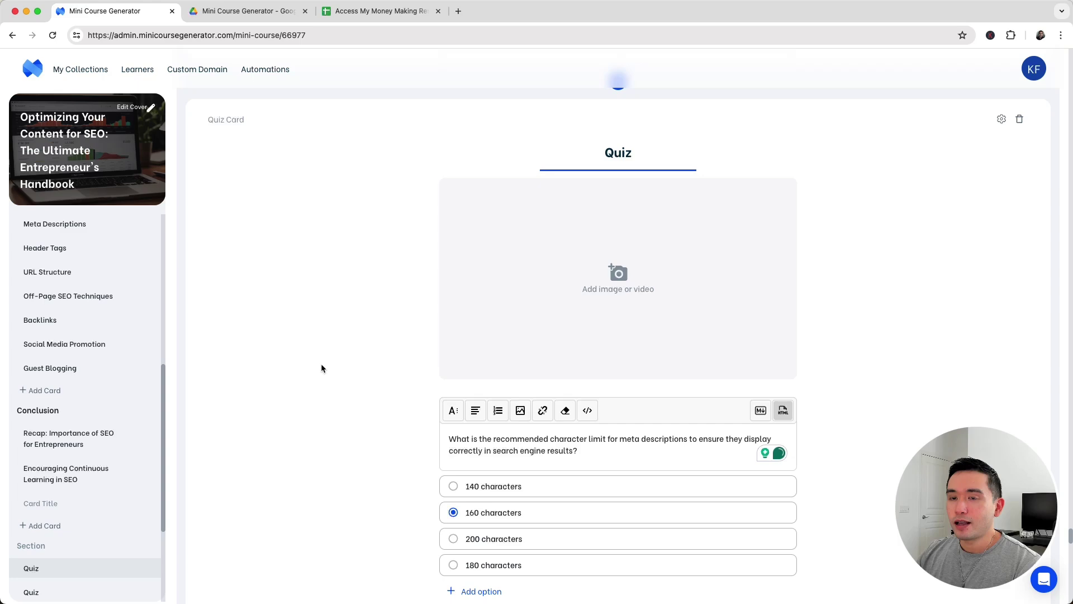
scroll(84, 436, "down", 5)
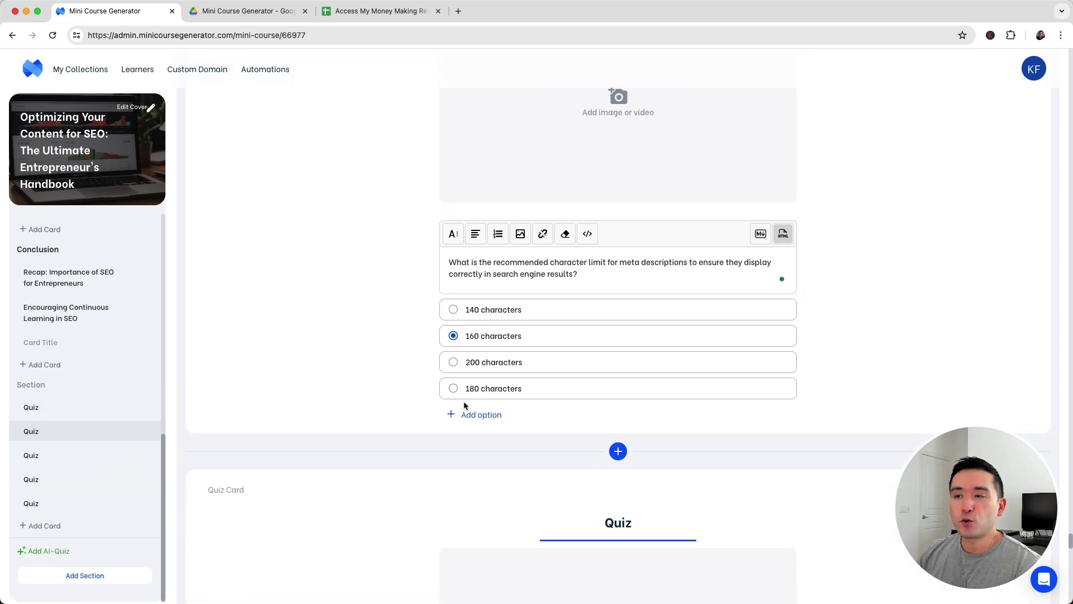
scroll(464, 405, "up", 15)
scroll(479, 403, "down", 5)
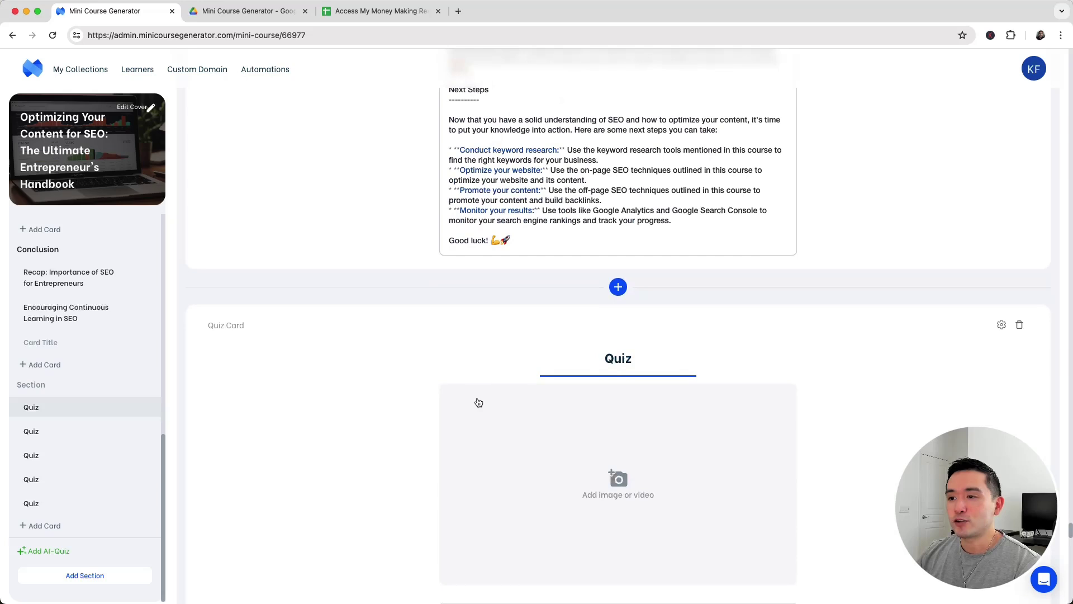
scroll(479, 403, "down", 3)
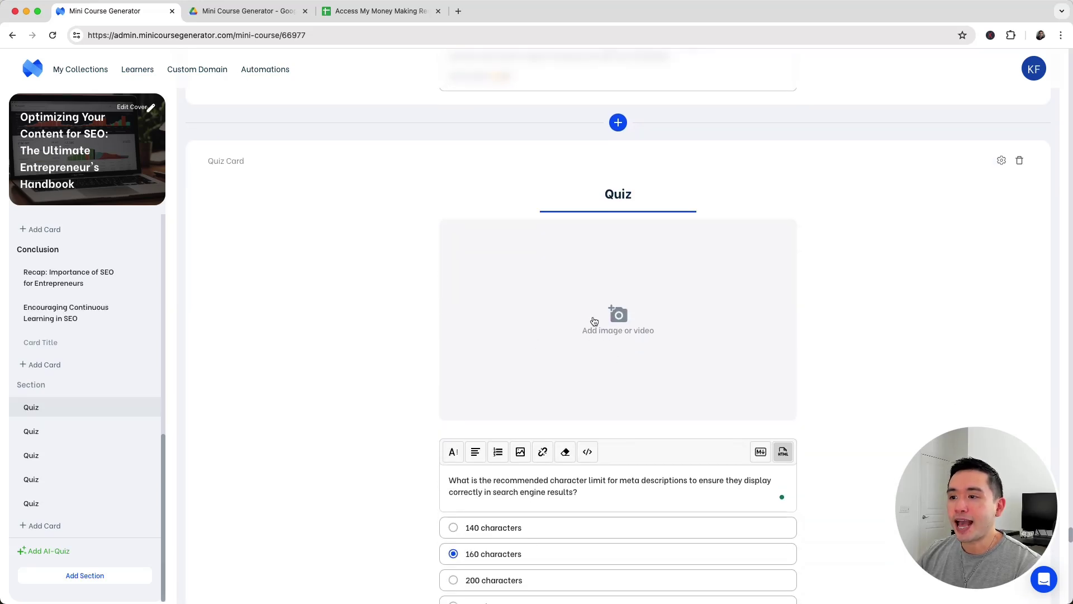
scroll(634, 347, "down", 3)
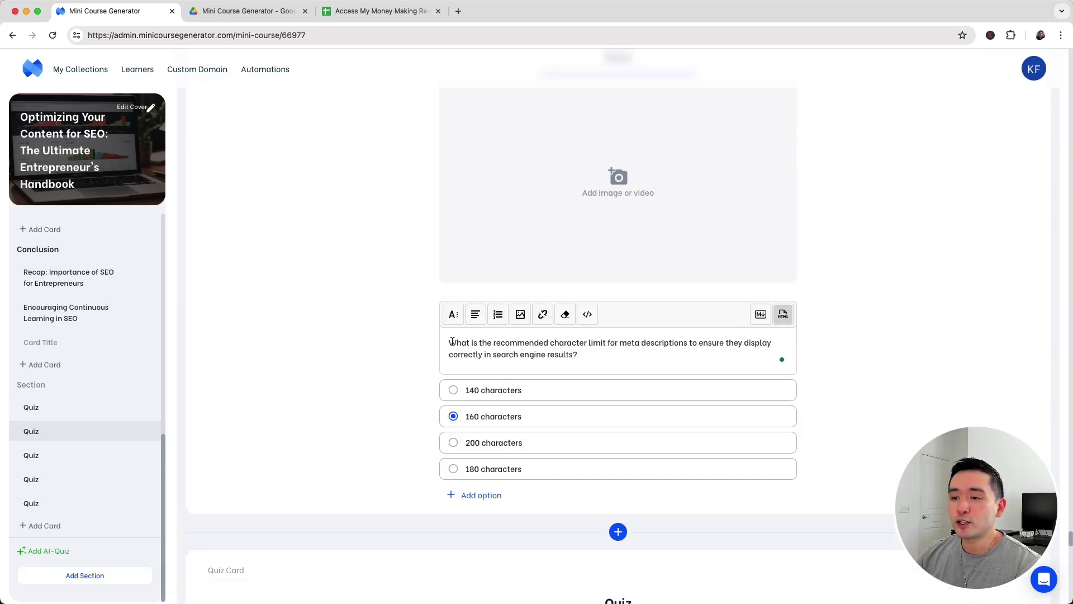
left_click_drag(451, 341, 713, 352)
key("Right")
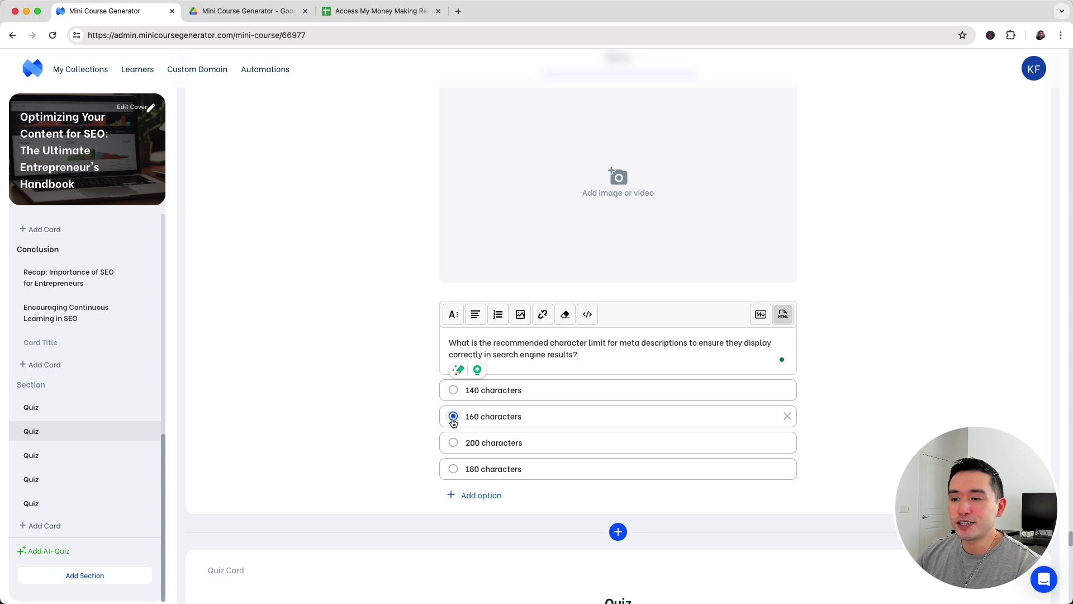
left_click_drag(468, 417, 515, 416)
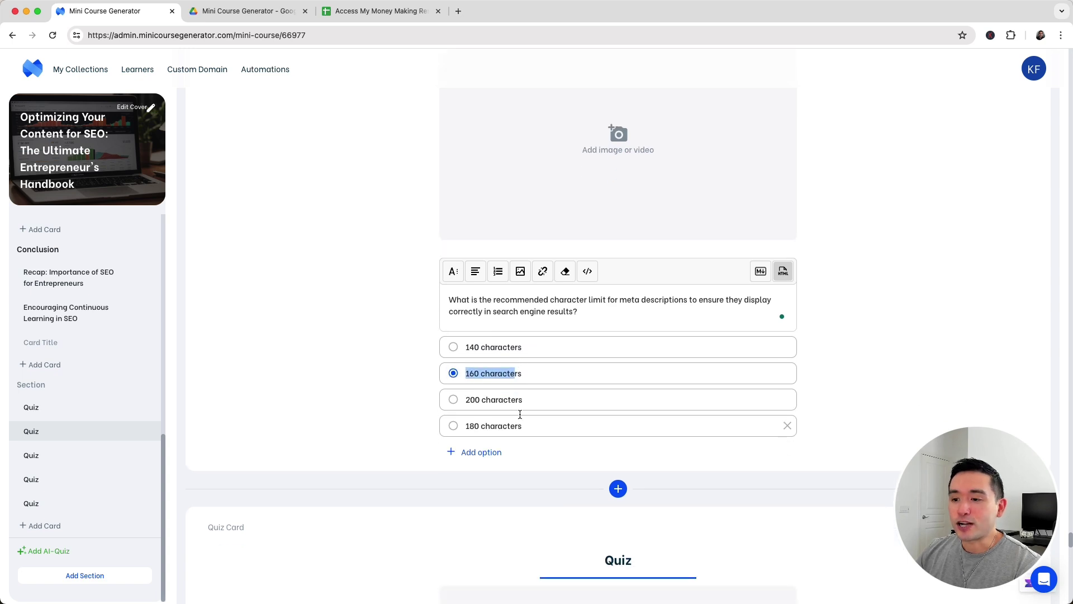
scroll(520, 416, "down", 5)
scroll(665, 395, "down", 10)
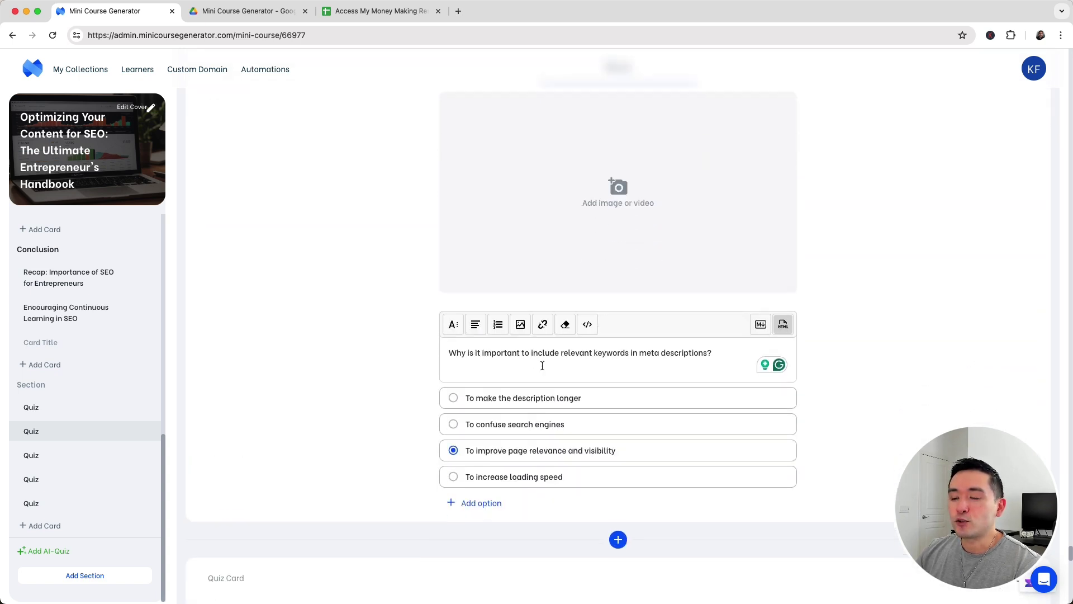
scroll(636, 350, "down", 10)
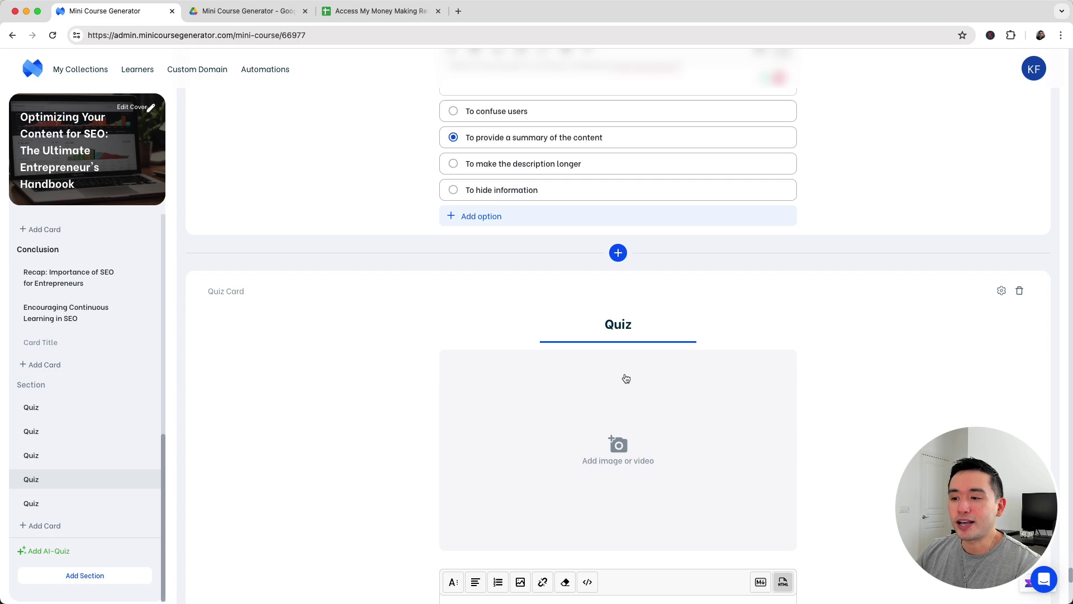
scroll(483, 429, "up", 10)
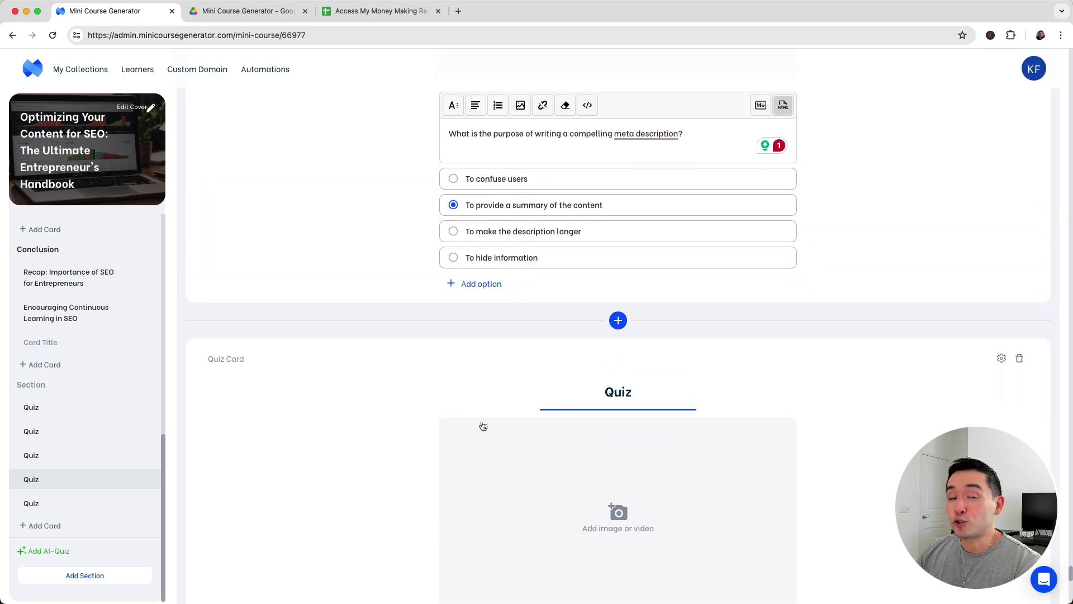
scroll(483, 426, "up", 20)
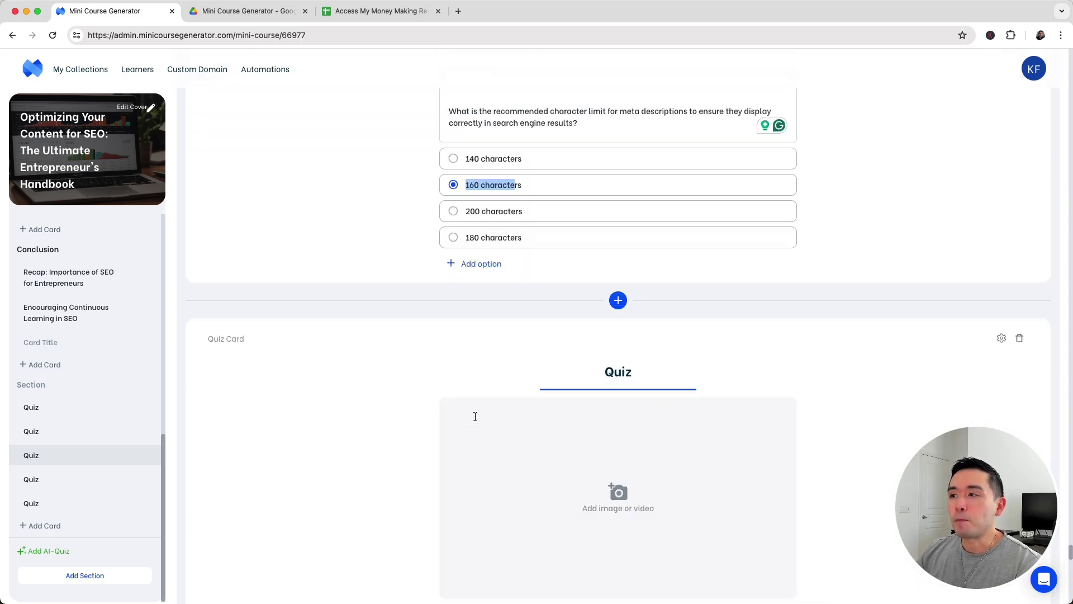
scroll(495, 388, "up", 20)
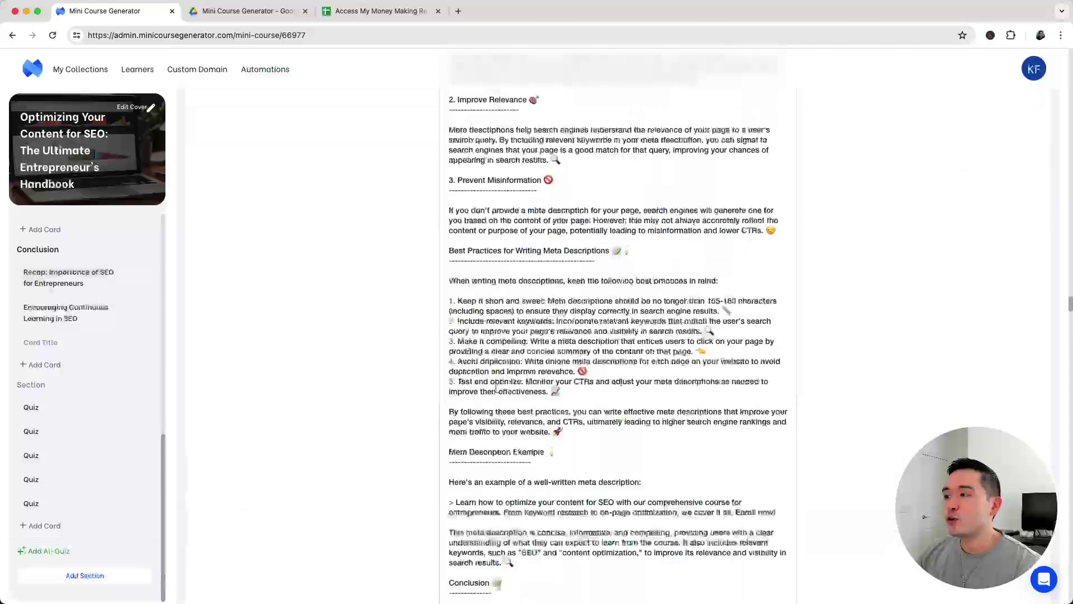
- Apply the Illustration theme preset to the SEO course
scroll(826, 207, "up", 15)
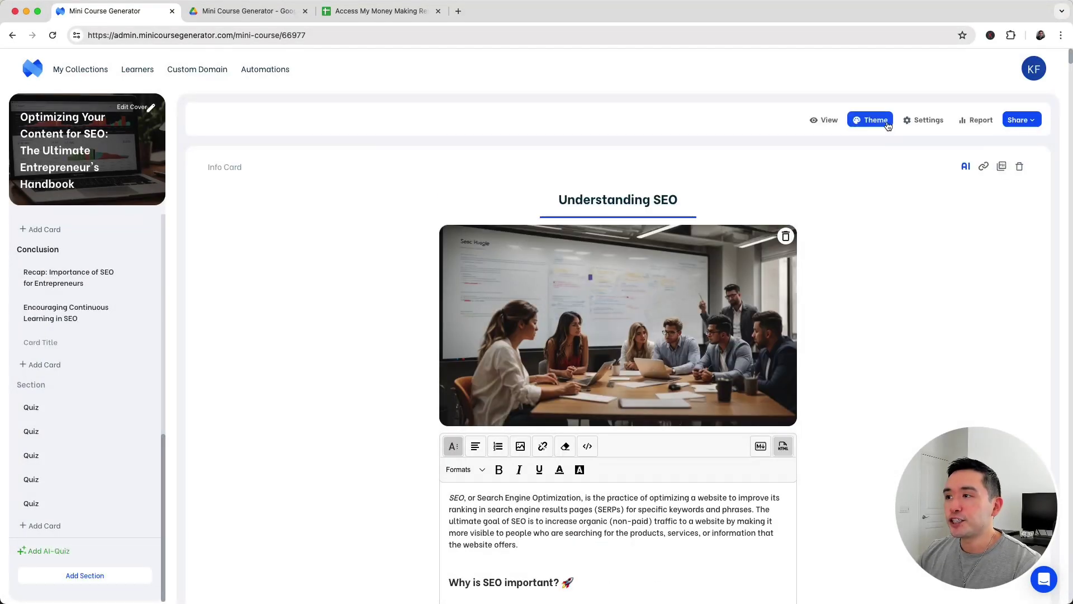
left_click(871, 116)
left_click(868, 365)
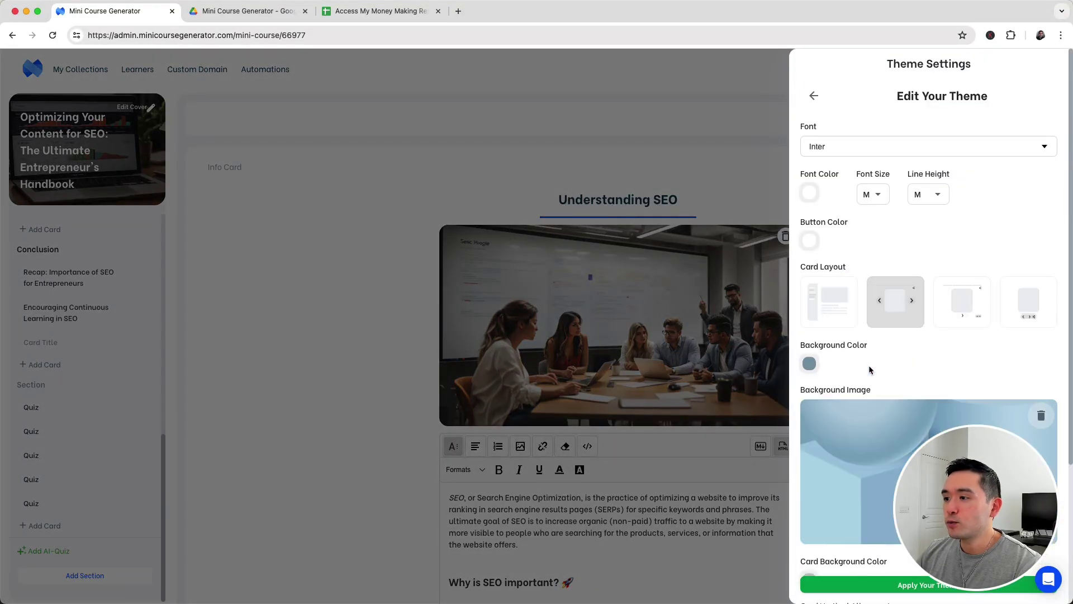
left_click(875, 583)
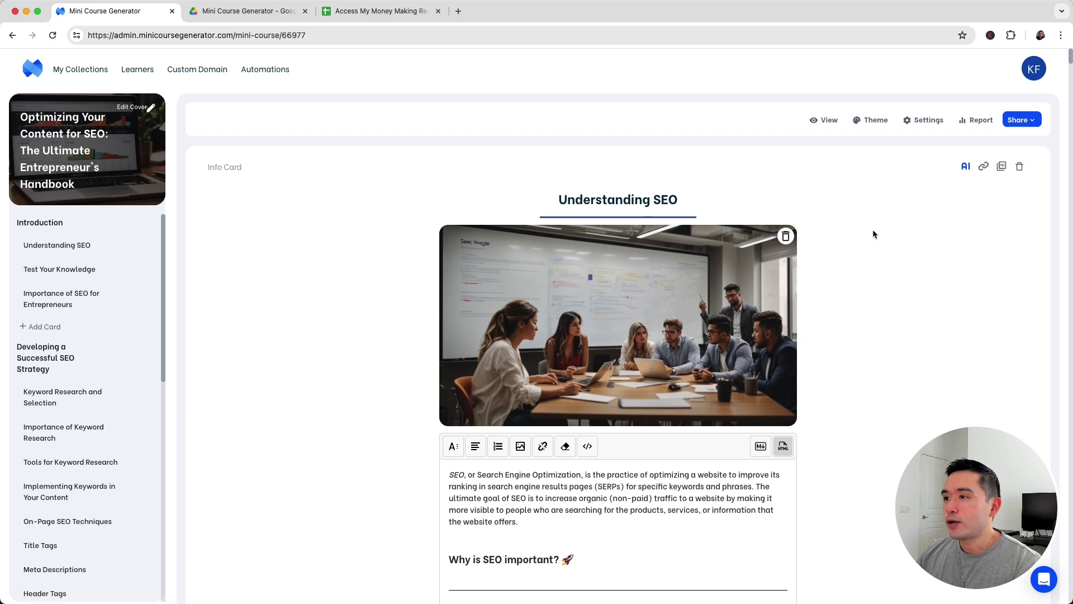
- Preview the course through to the paid-or-organic quiz, checking the Organic answer
left_click(819, 119)
scroll(528, 177, "down", 5)
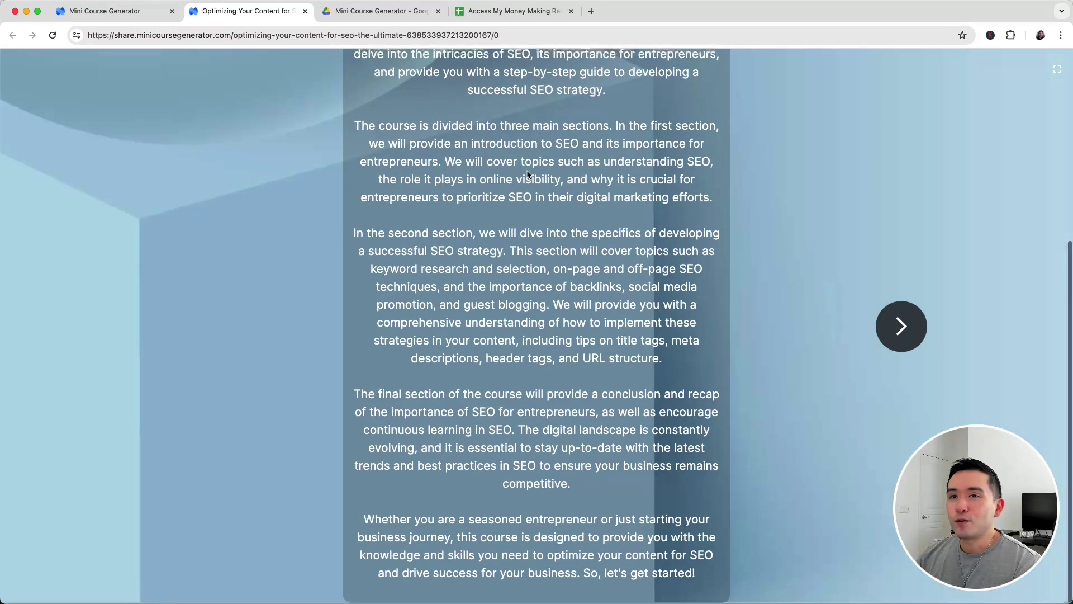
scroll(527, 177, "up", 10)
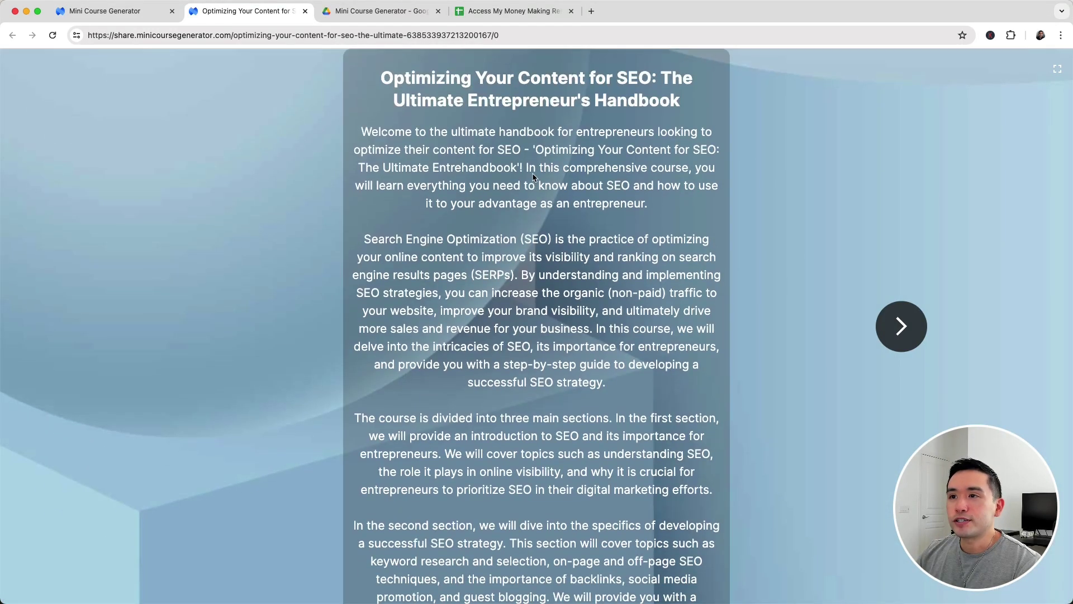
left_click(882, 312)
scroll(832, 325, "down", 15)
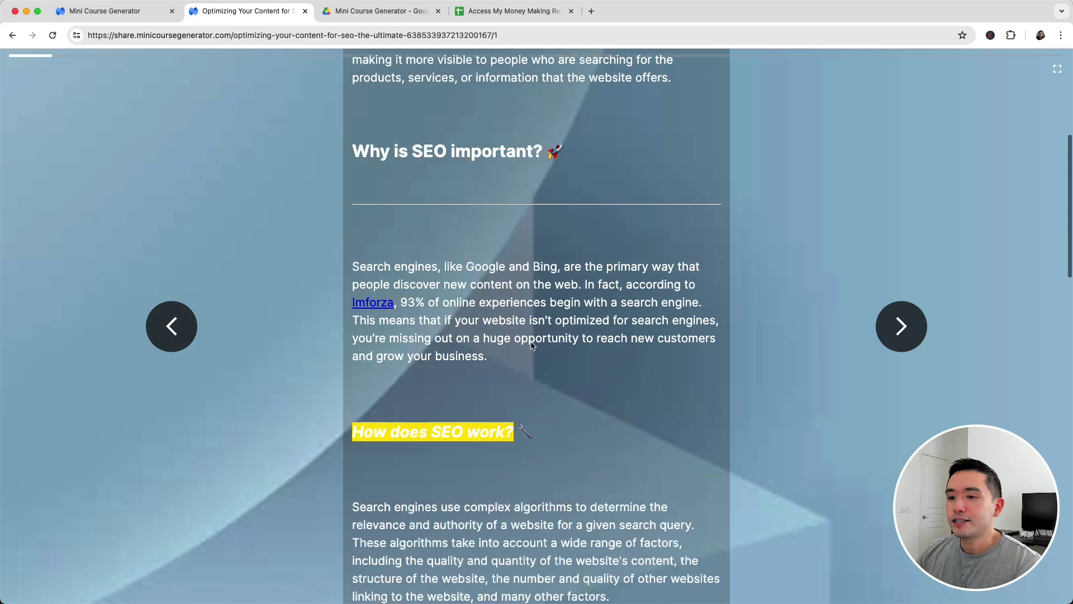
scroll(755, 314, "up", 2)
left_click(900, 328)
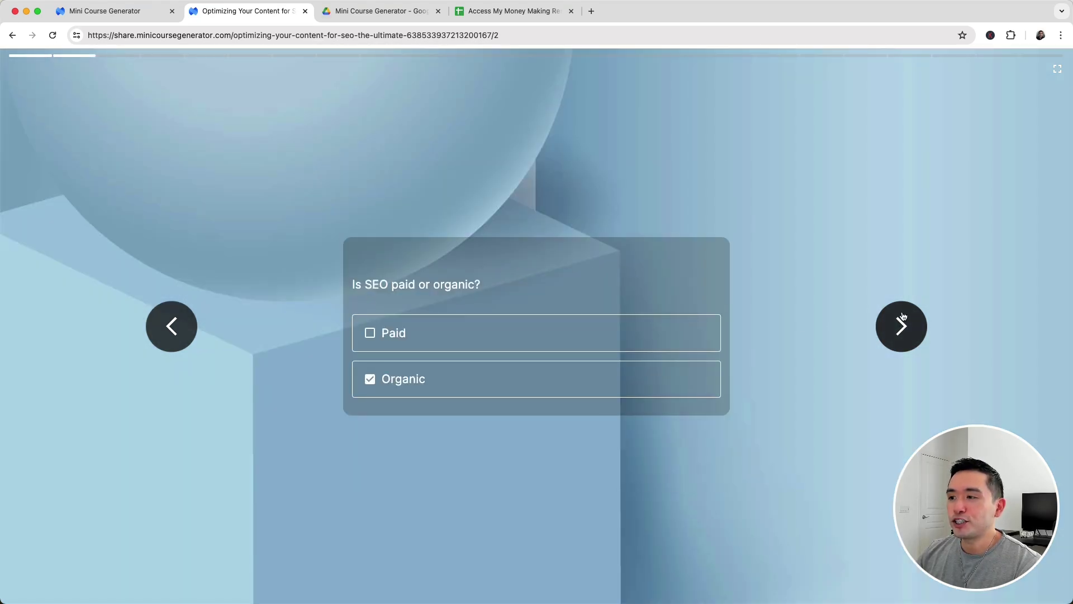
left_click(899, 326)
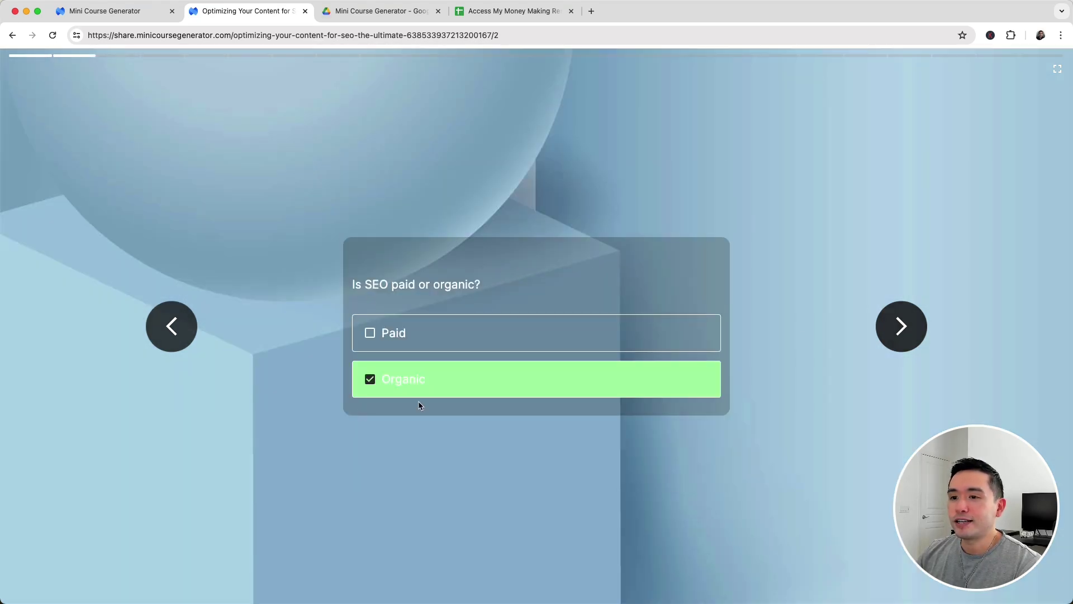
left_click(899, 326)
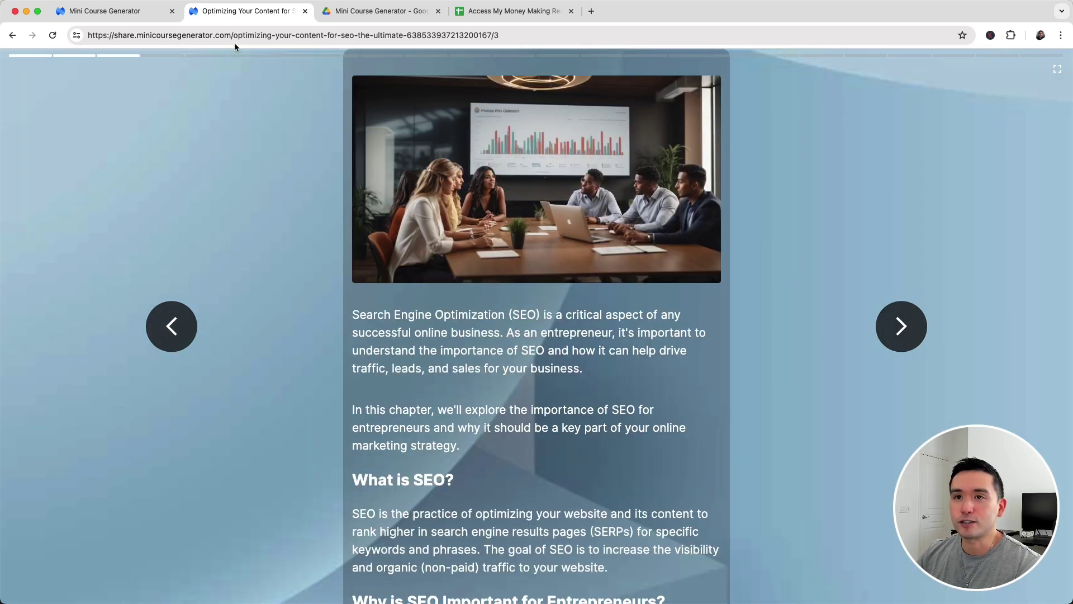
- Back in the editor, switch the SEO course to the Default theme
left_click(132, 12)
left_click(874, 119)
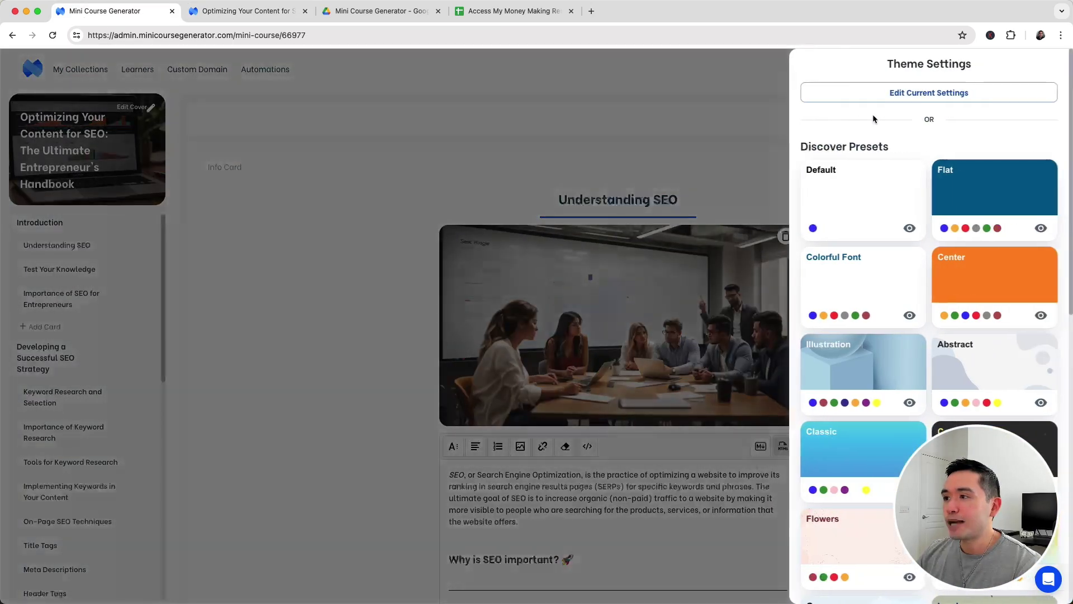
left_click(865, 182)
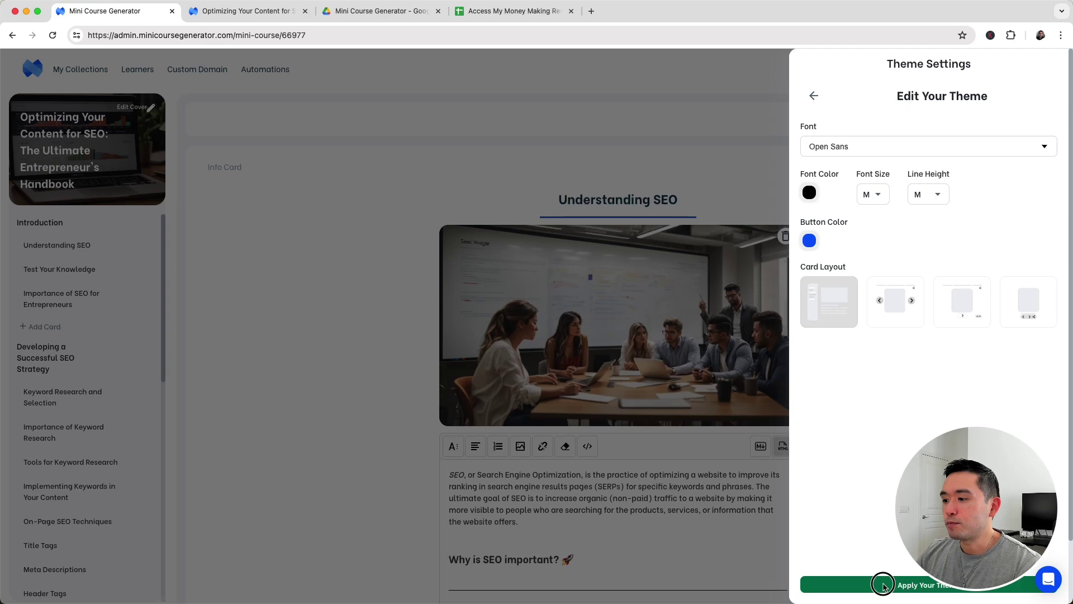
left_click(917, 584)
- Preview the course and read through the Understanding SEO lesson
left_click(832, 116)
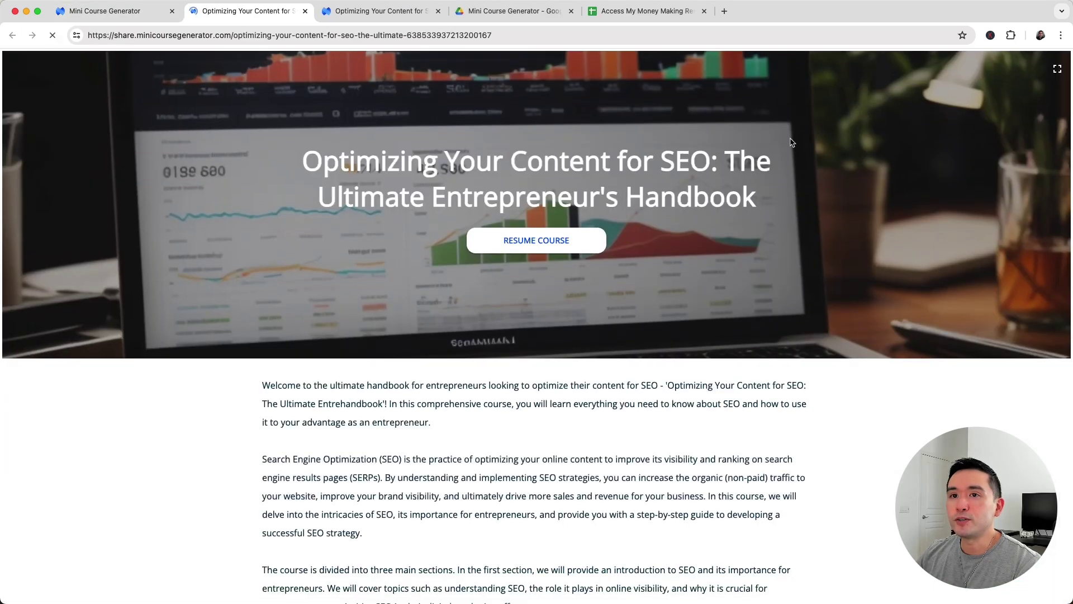
scroll(530, 266, "down", 15)
scroll(528, 295, "up", 5)
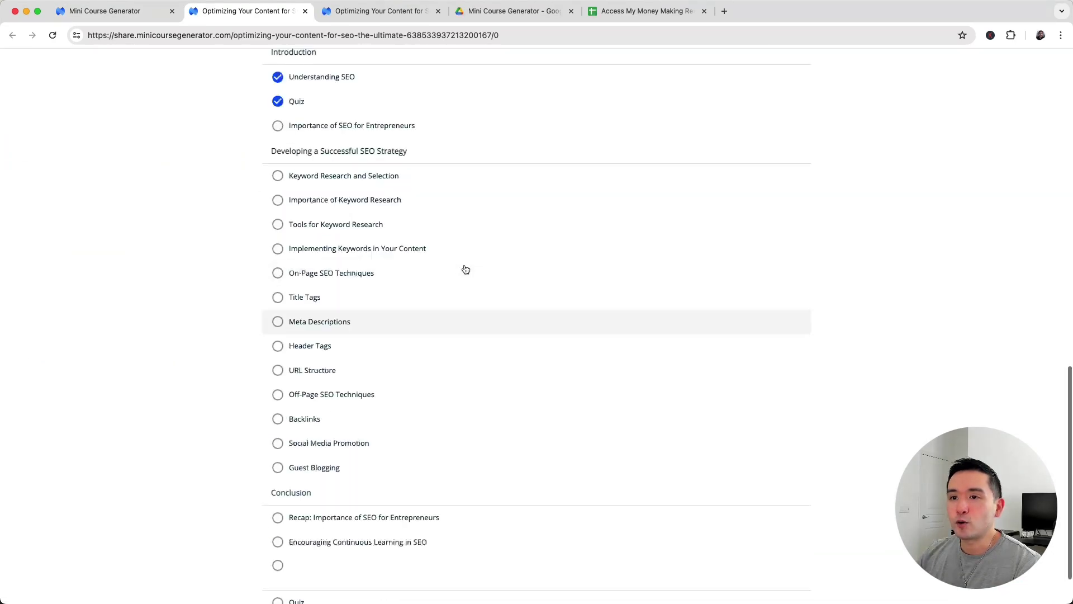
left_click(427, 227)
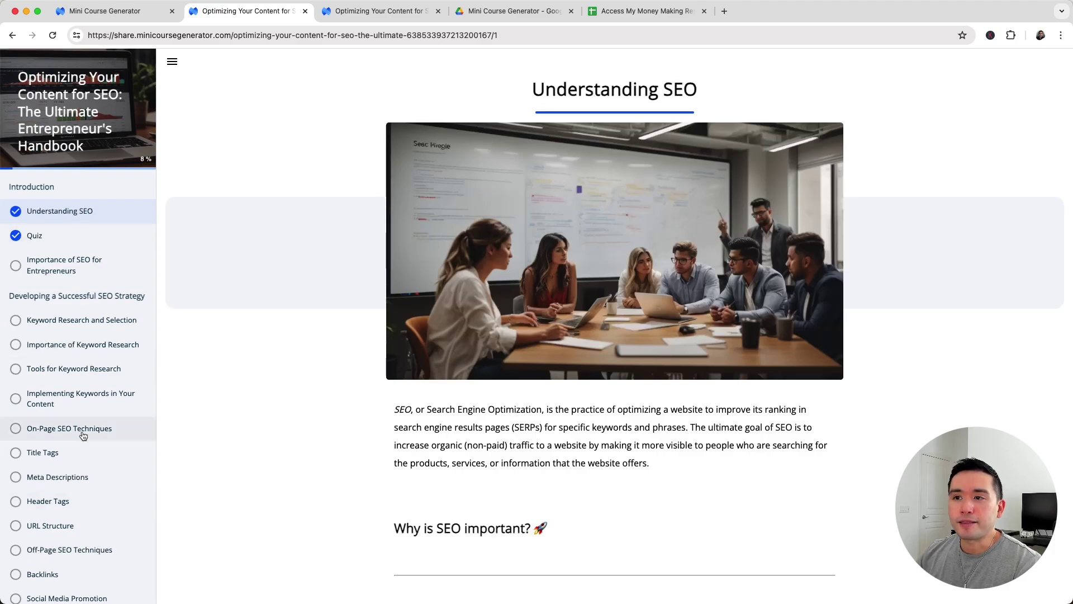
scroll(84, 424, "down", 2)
scroll(701, 242, "down", 5)
scroll(554, 311, "down", 5)
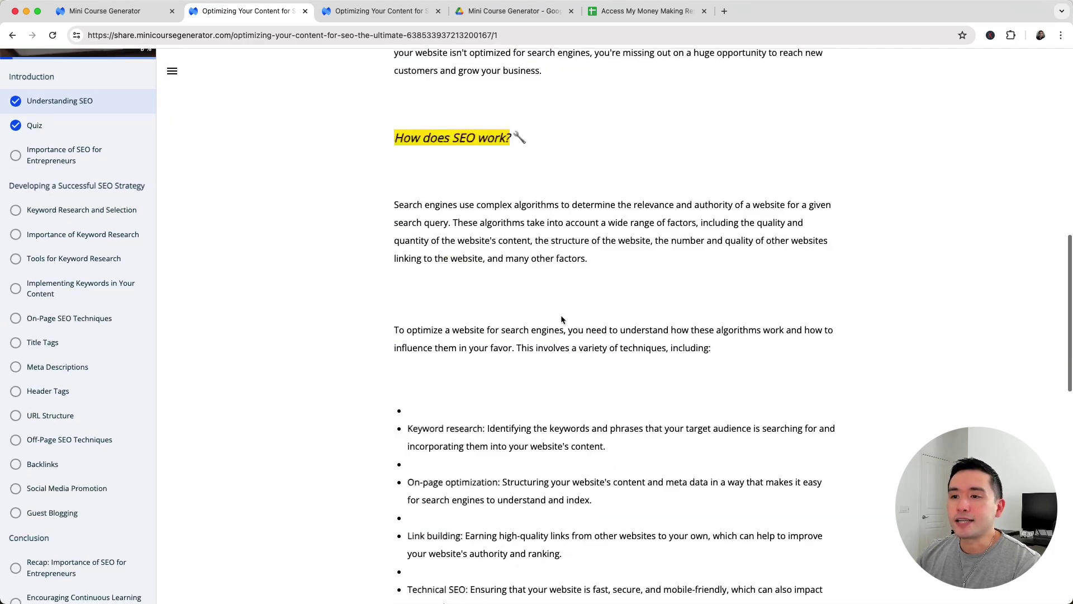
scroll(562, 317, "up", 6)
scroll(562, 318, "down", 4)
scroll(562, 318, "down", 15)
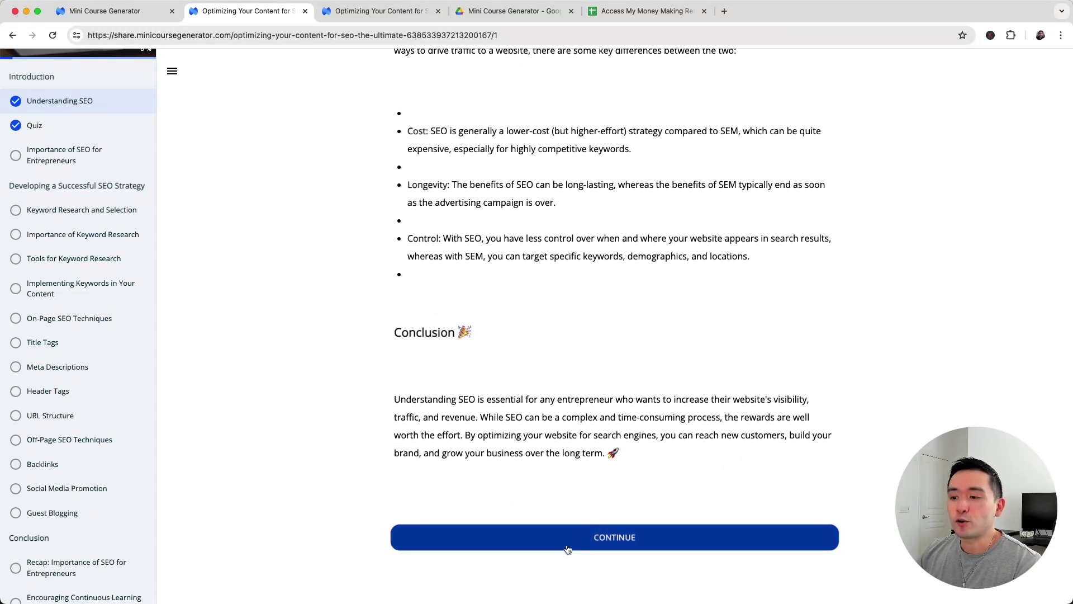
- Answer the quiz with Organic, view the next lesson, then return to the editor
left_click(613, 540)
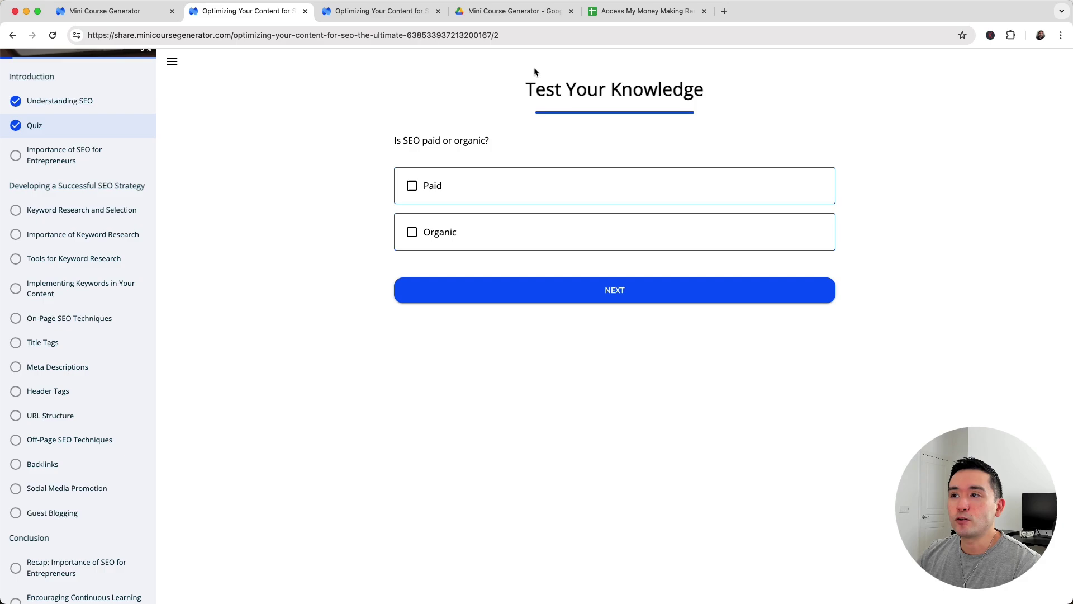
left_click(435, 246)
left_click(604, 290)
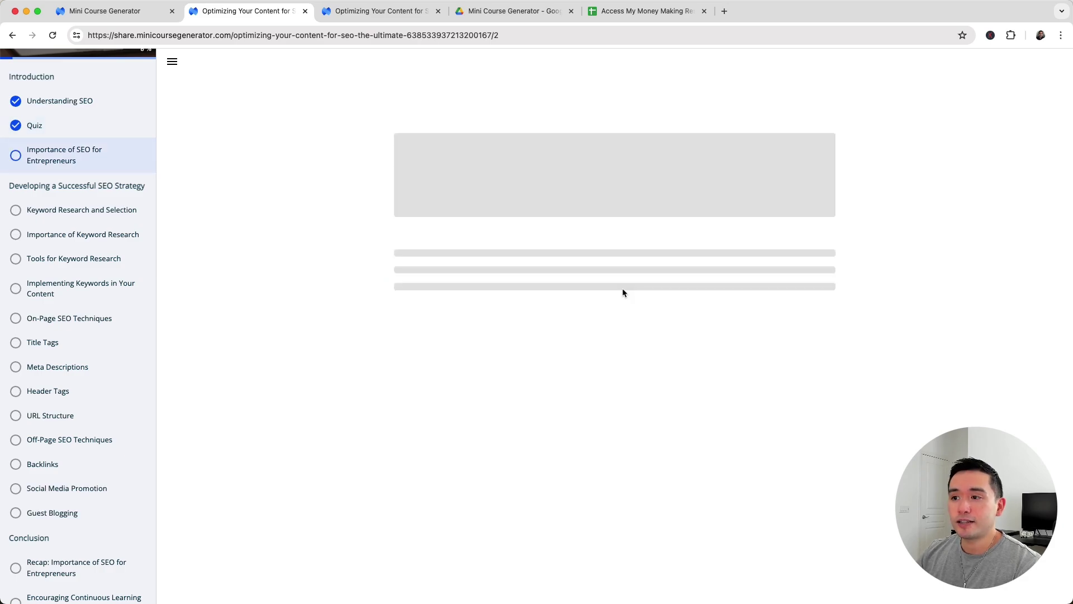
scroll(594, 280, "down", 15)
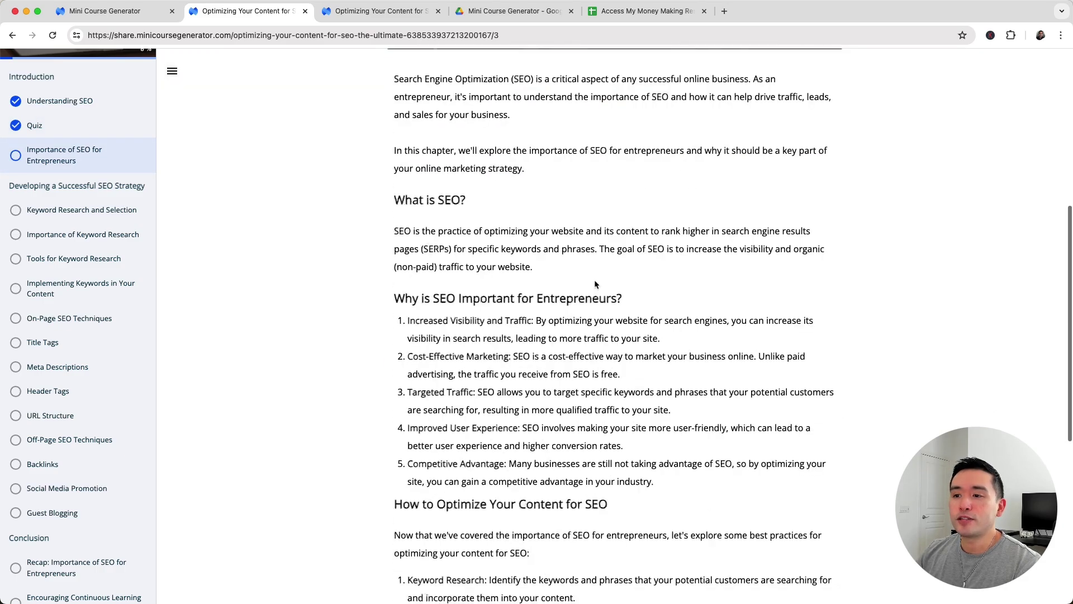
scroll(622, 327, "up", 15)
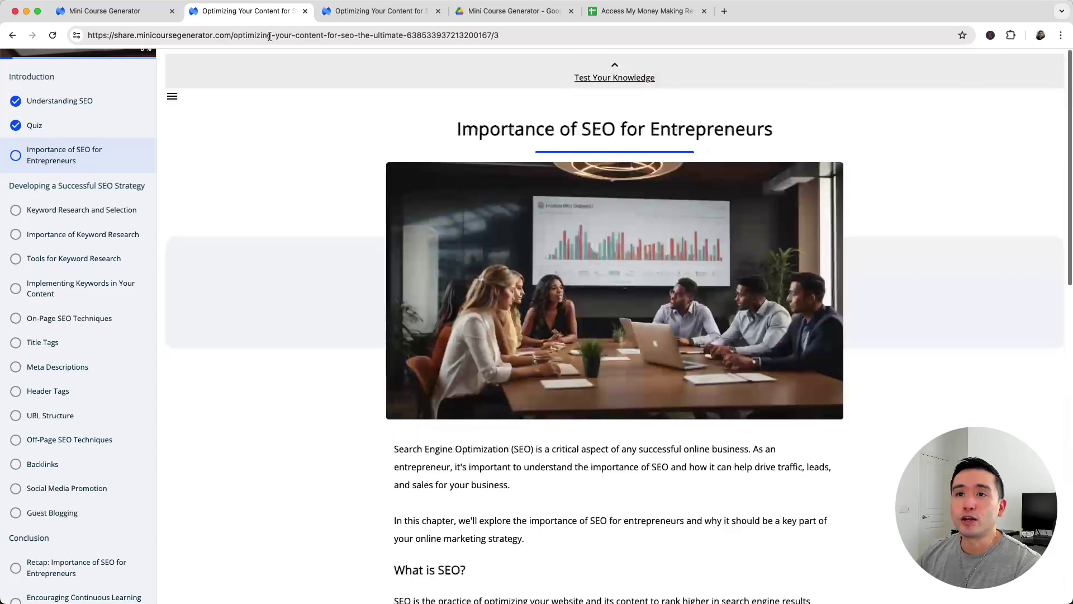
key("super+1")
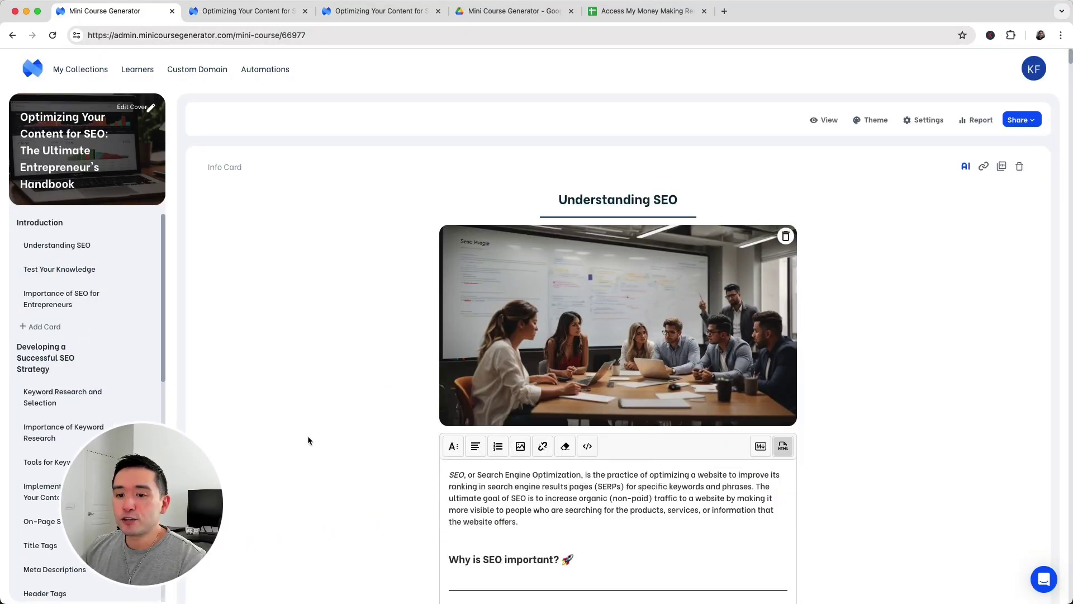
- Look through the course settings' SEO, Advanced and Webhook options
left_click(934, 123)
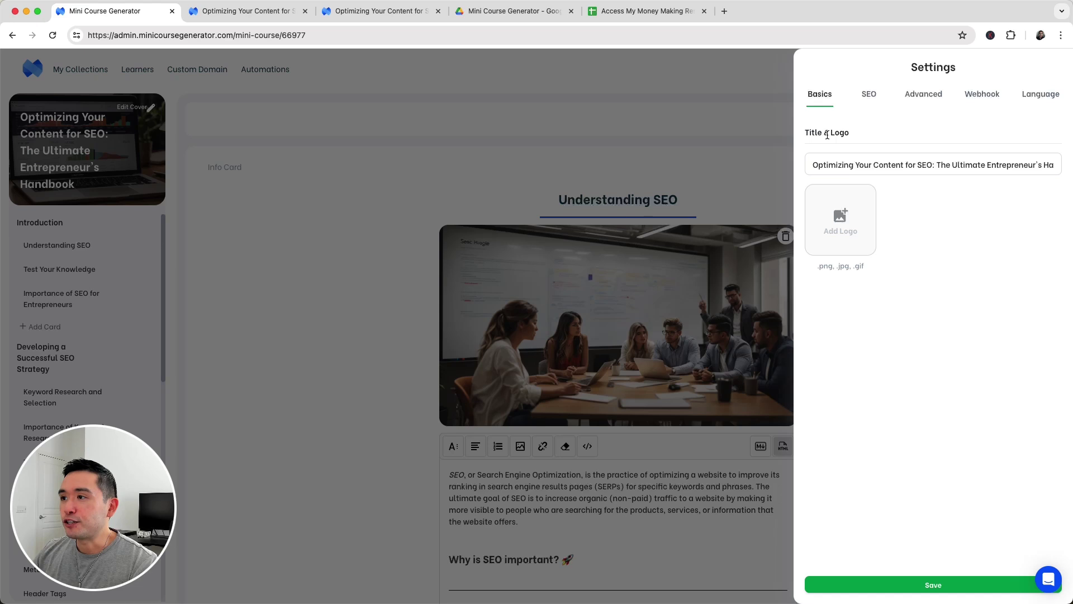
left_click(870, 95)
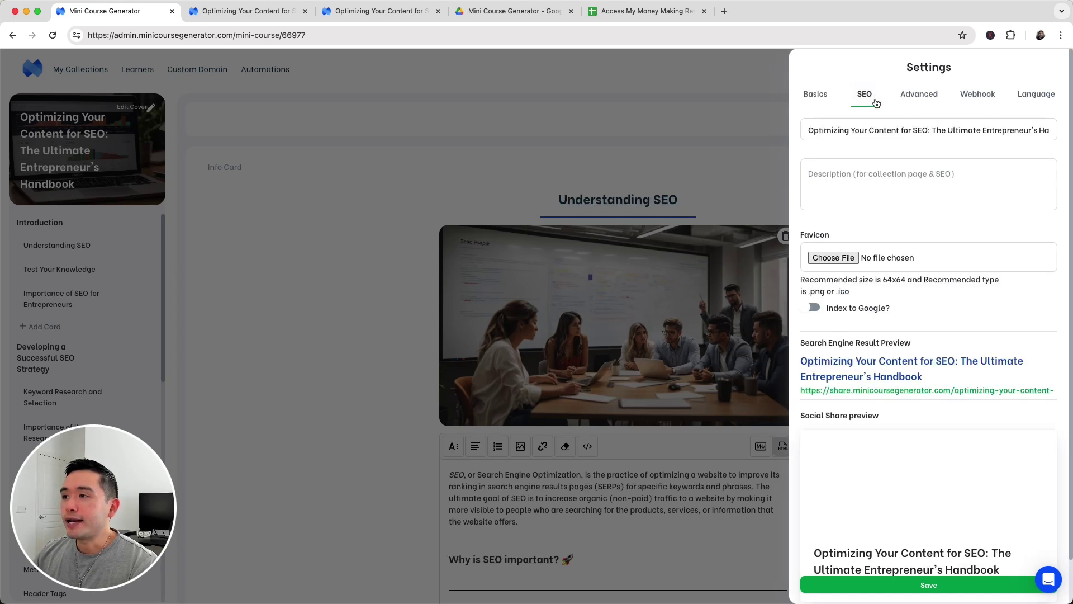
left_click_drag(815, 128, 977, 132)
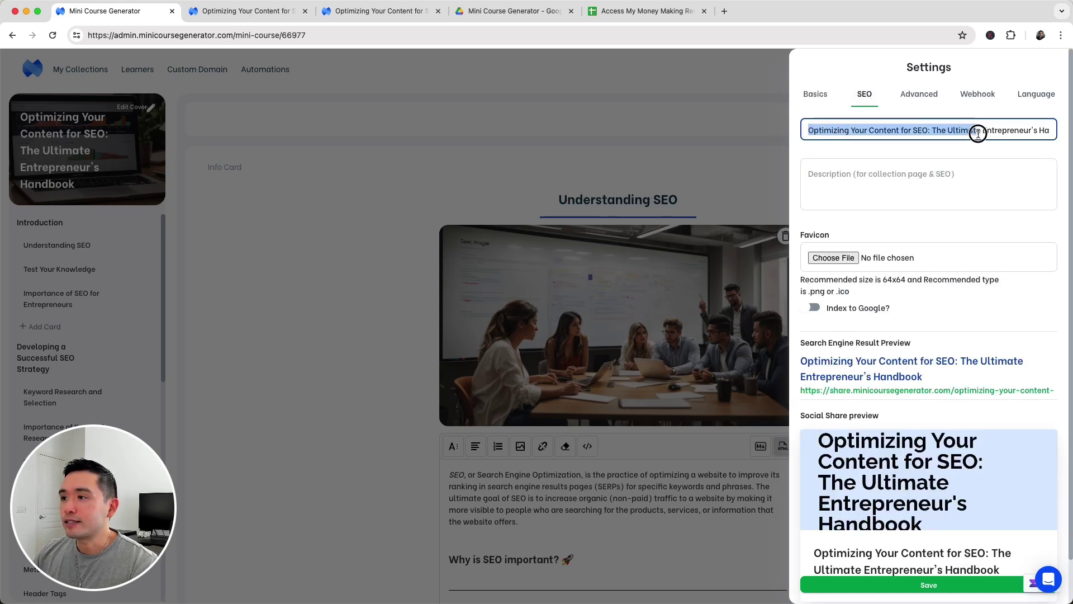
left_click(841, 173)
scroll(872, 251, "down", 2)
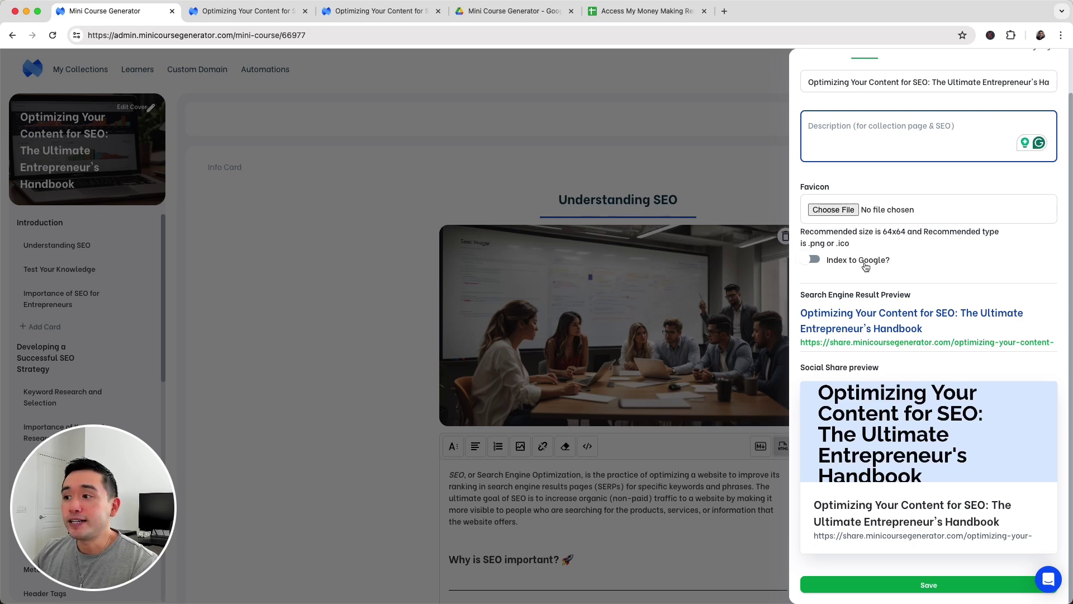
scroll(877, 278, "up", 2)
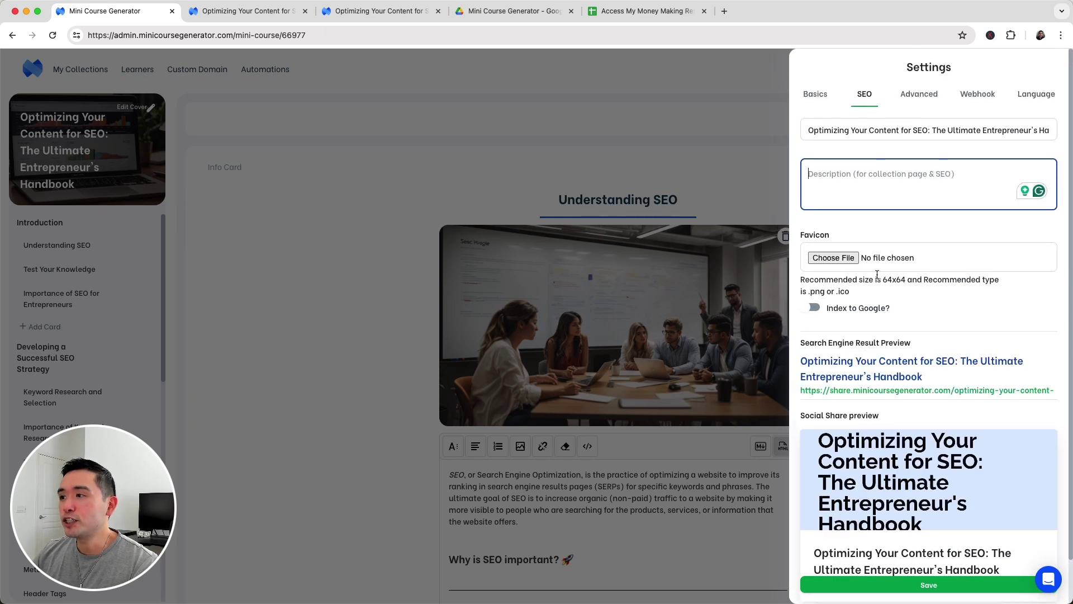
left_click(925, 96)
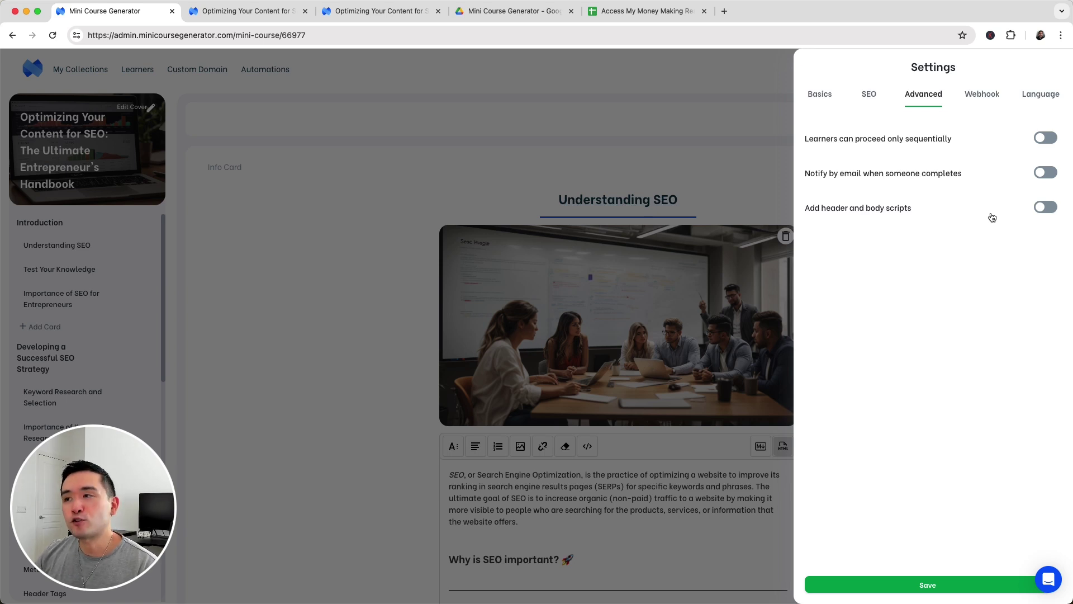
left_click(988, 102)
- Change the Start Course label to BEGIN NOW! in Language settings and save
left_click(1031, 97)
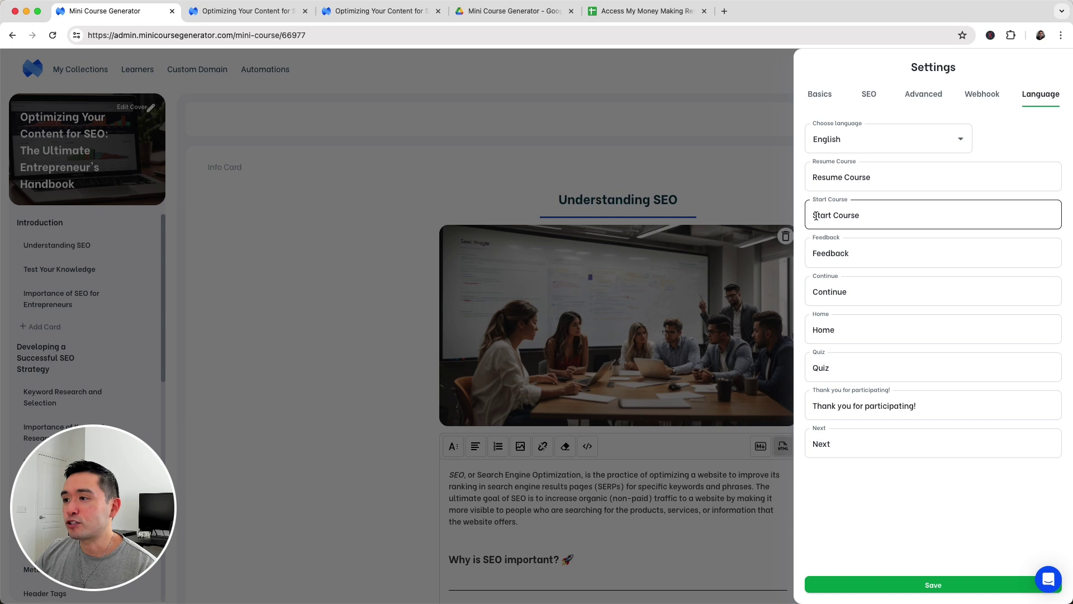
mouse_move(816, 216)
left_mouse_down()
mouse_move(881, 220)
mouse_move(803, 218)
left_mouse_up()
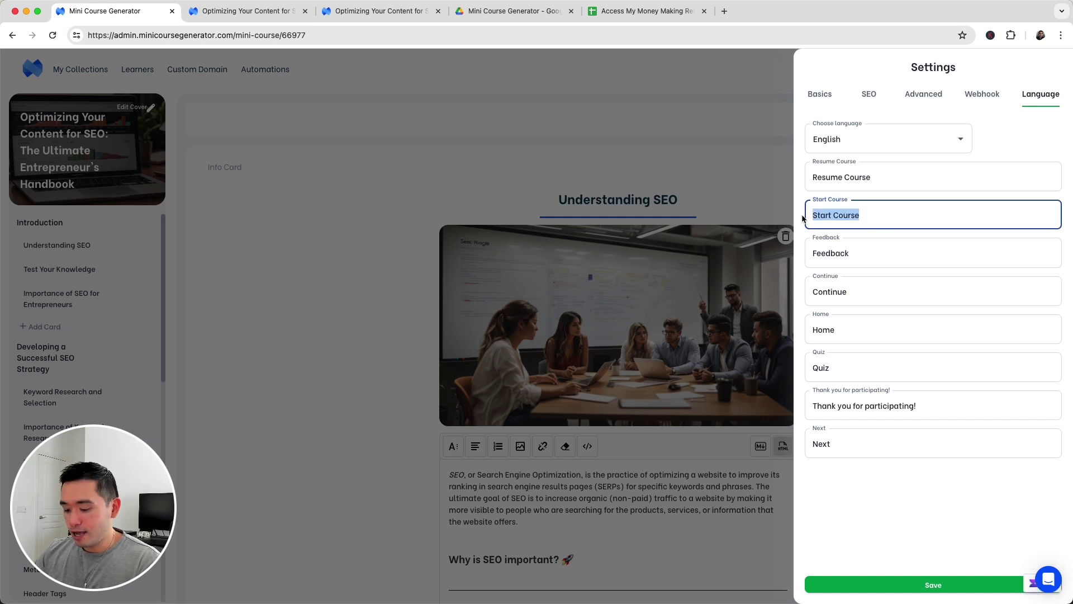
type("BEGIN NOW!")
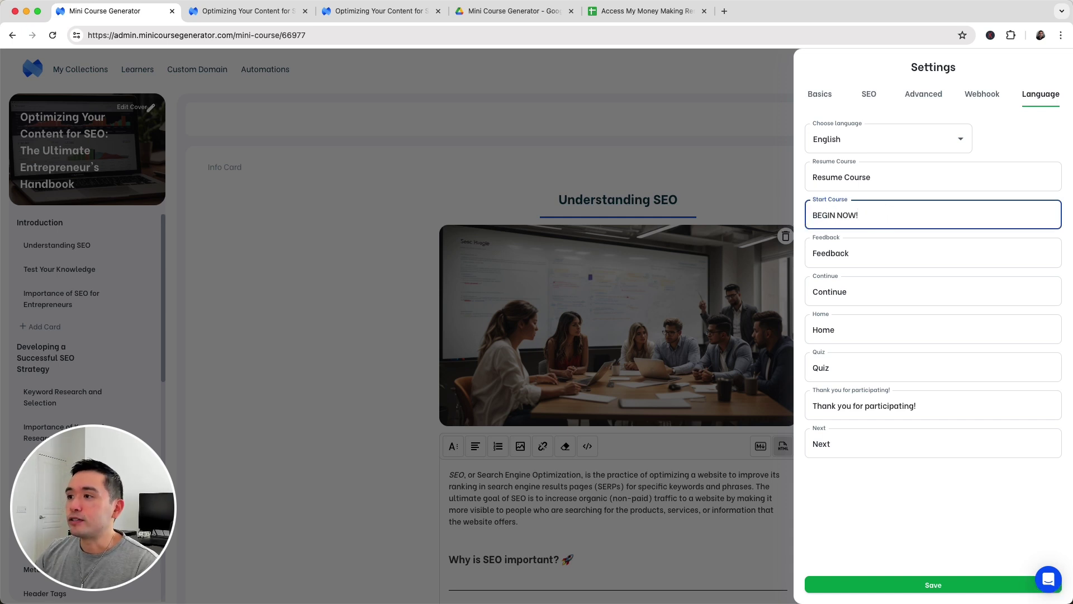
left_click(943, 585)
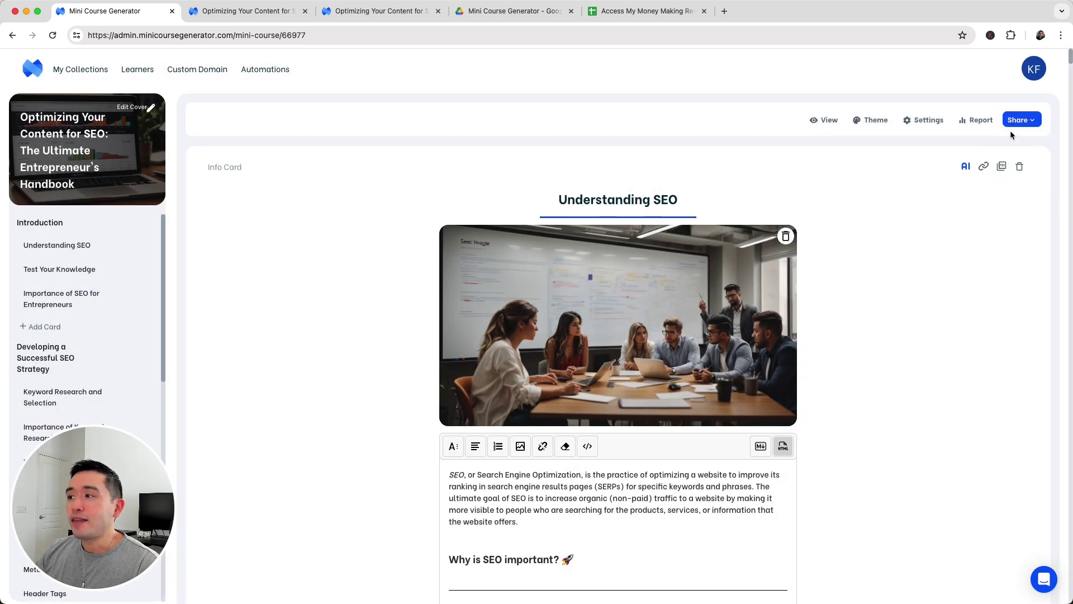
left_click(1028, 122)
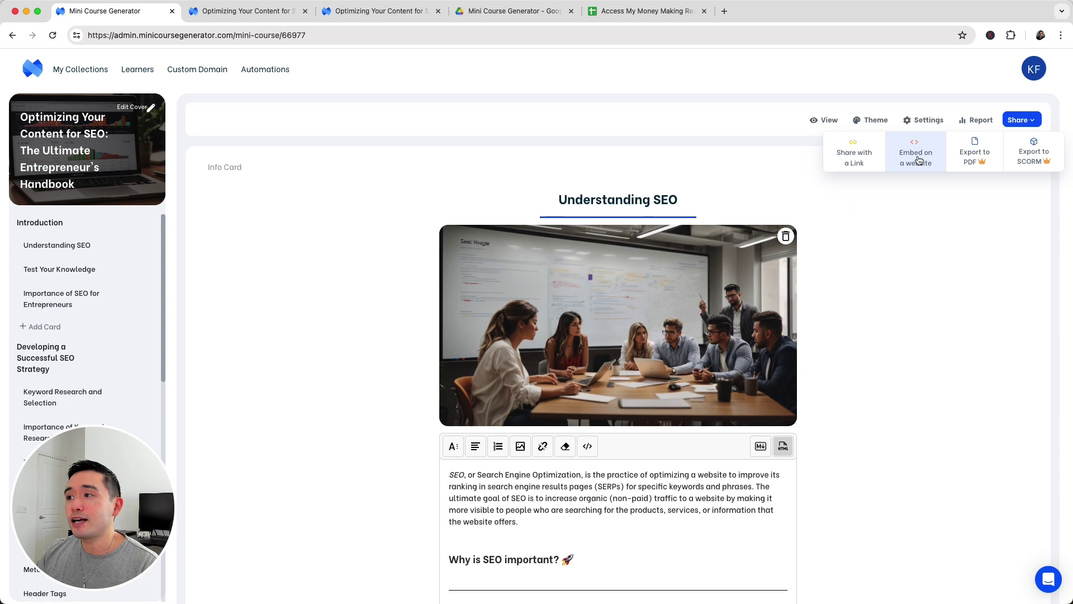
left_click(784, 73)
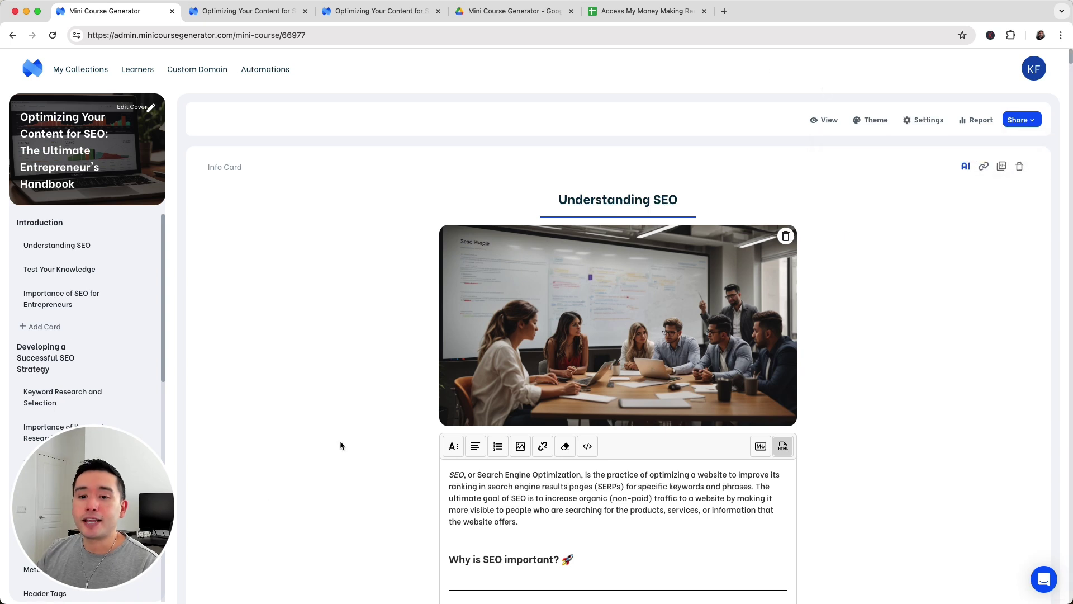
mouse_move(133, 495)
left_click_drag(97, 489, 981, 490)
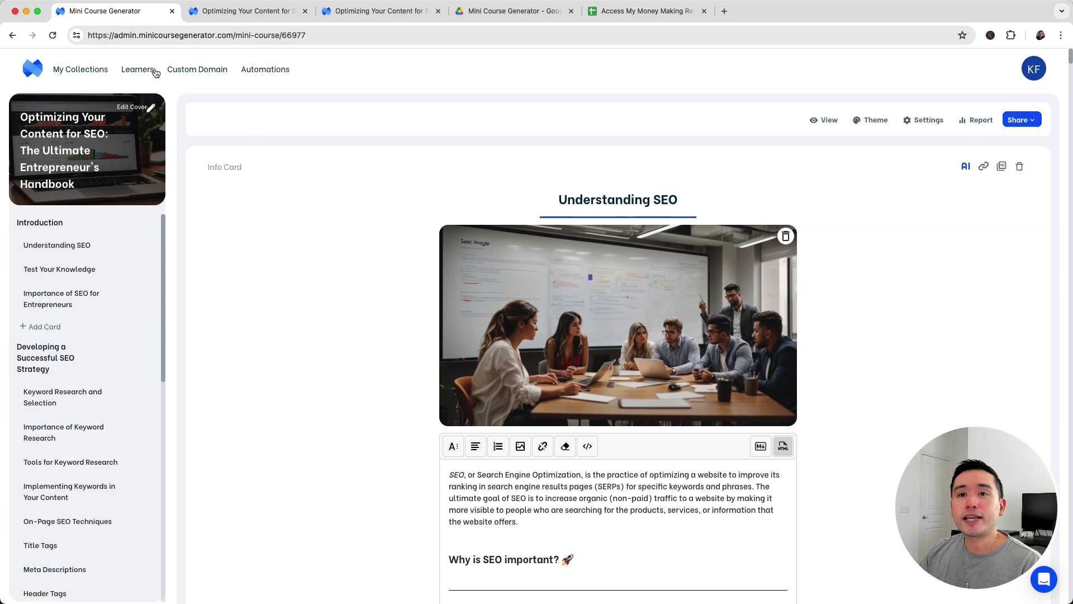
- Save the Affiliate Marketing Bootcamp landing page, preview it, and return to the admin tab
left_click(87, 72)
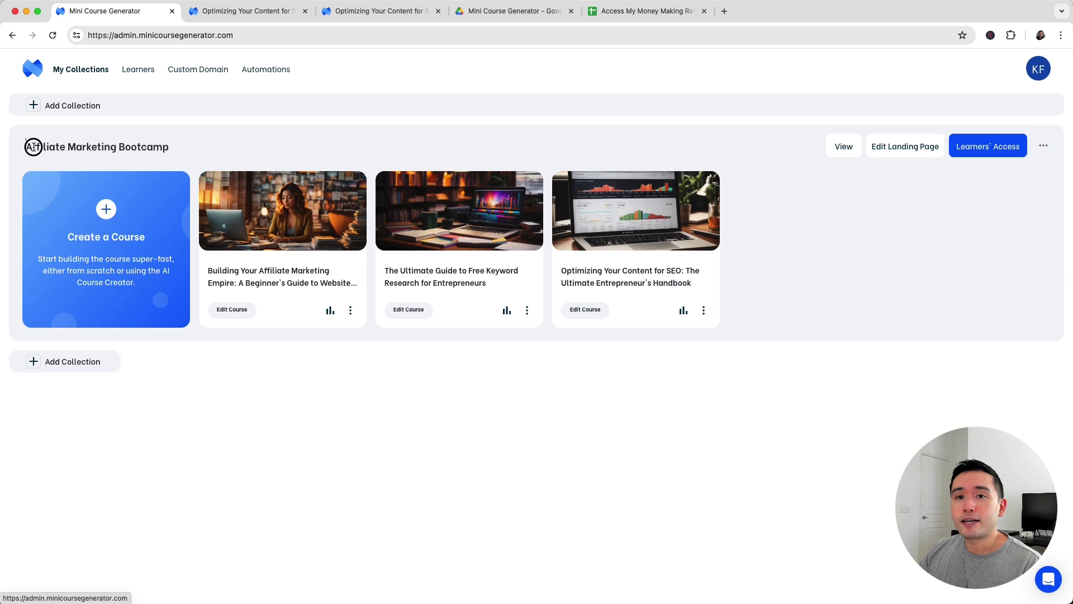
left_click_drag(28, 147, 168, 146)
left_click(179, 146)
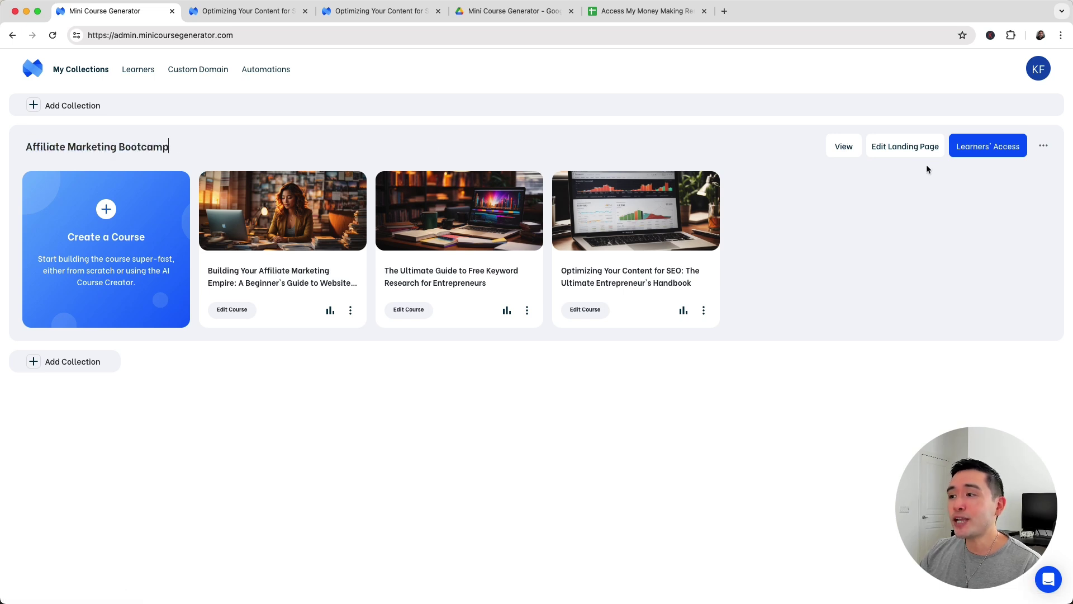
left_click(915, 152)
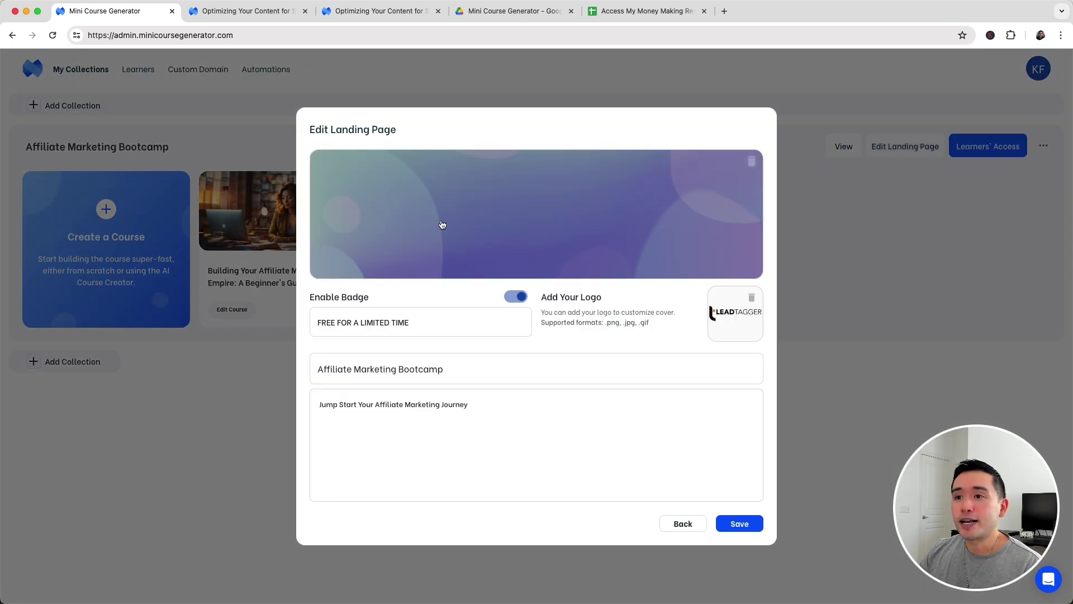
left_click_drag(357, 368, 477, 371)
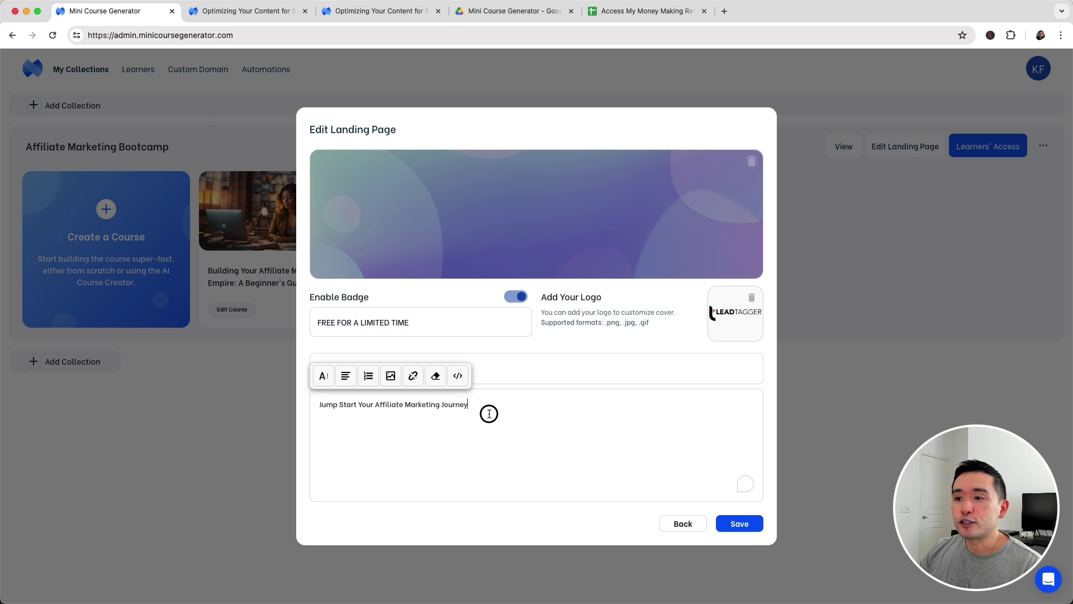
key("Tab")
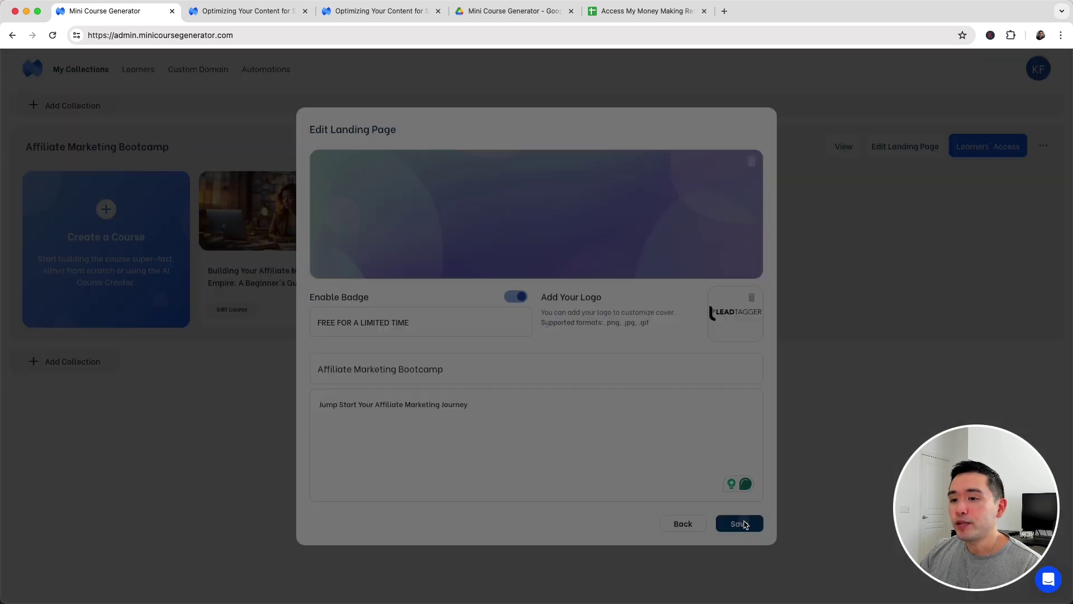
left_click(743, 523)
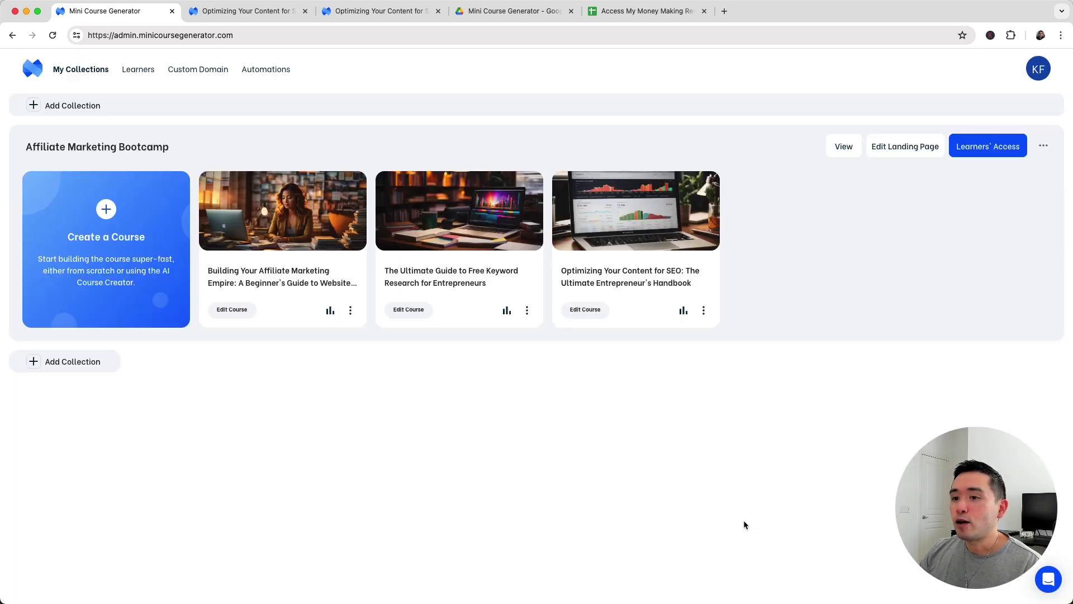
left_click(837, 147)
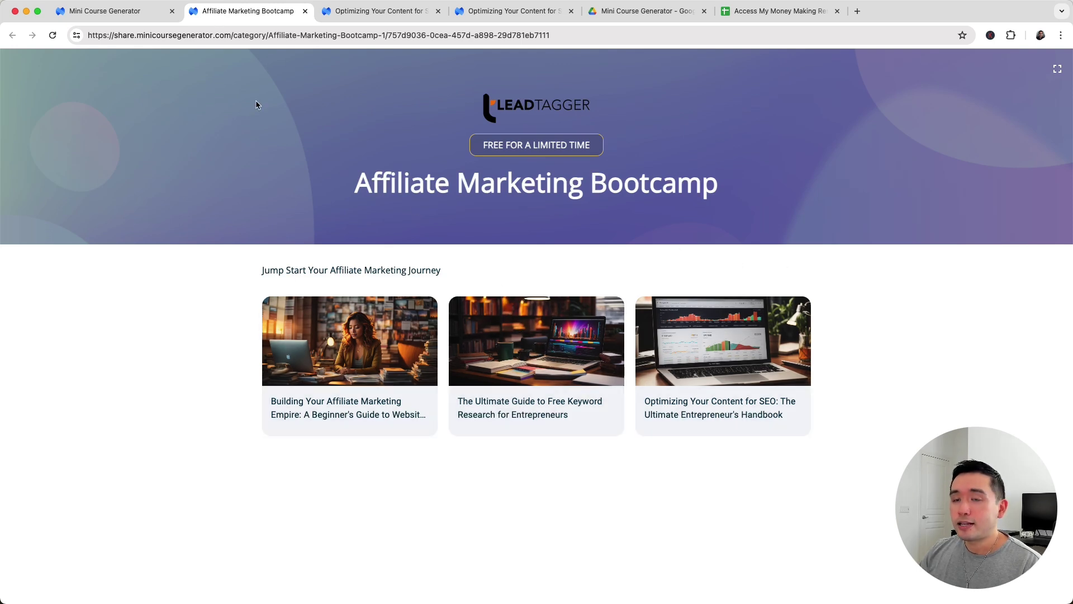
left_click(130, 13)
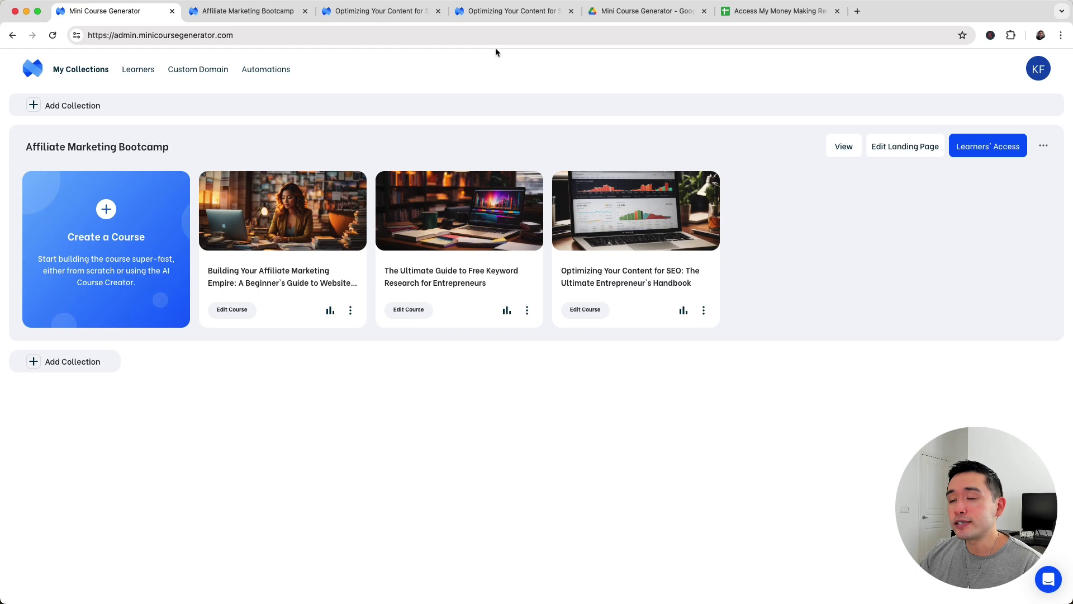
- Look through the collection's pay-wall and invited-learner access options without choosing any
left_click(985, 150)
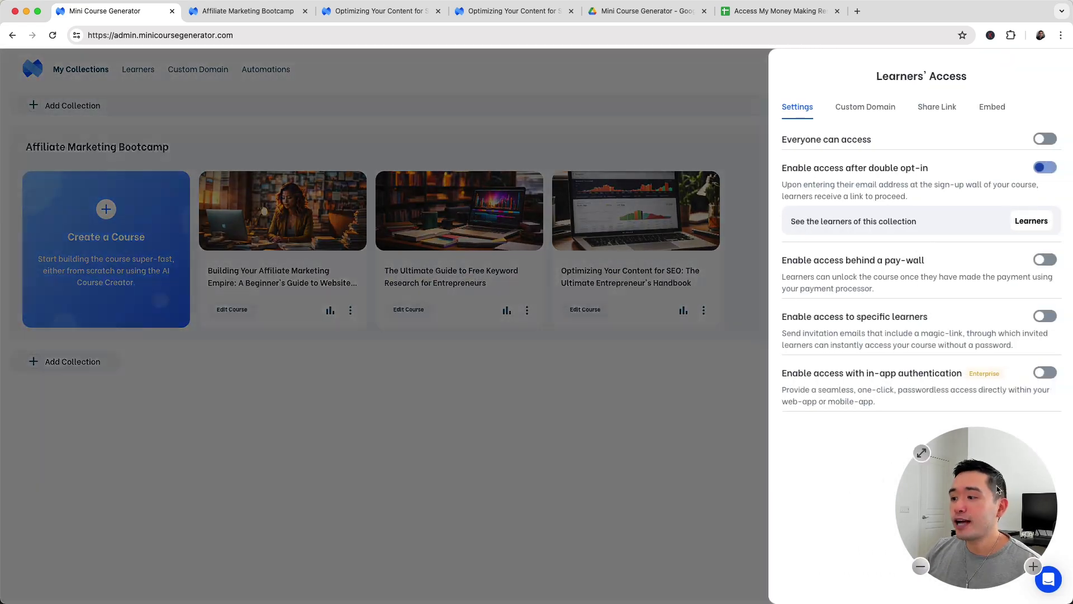
left_click_drag(997, 490, 327, 453)
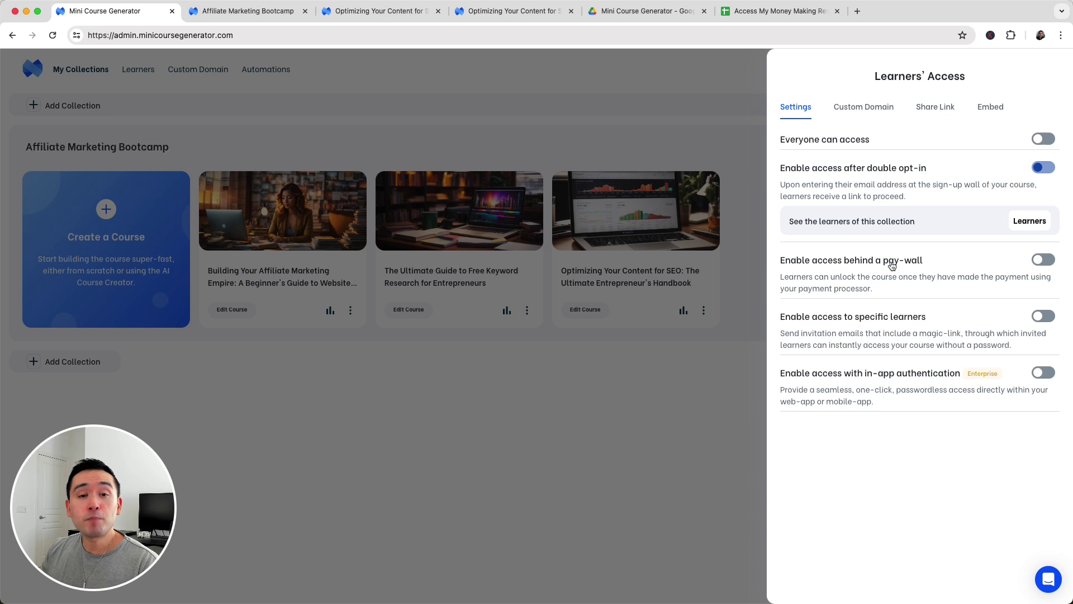
left_click(1045, 260)
left_click(911, 288)
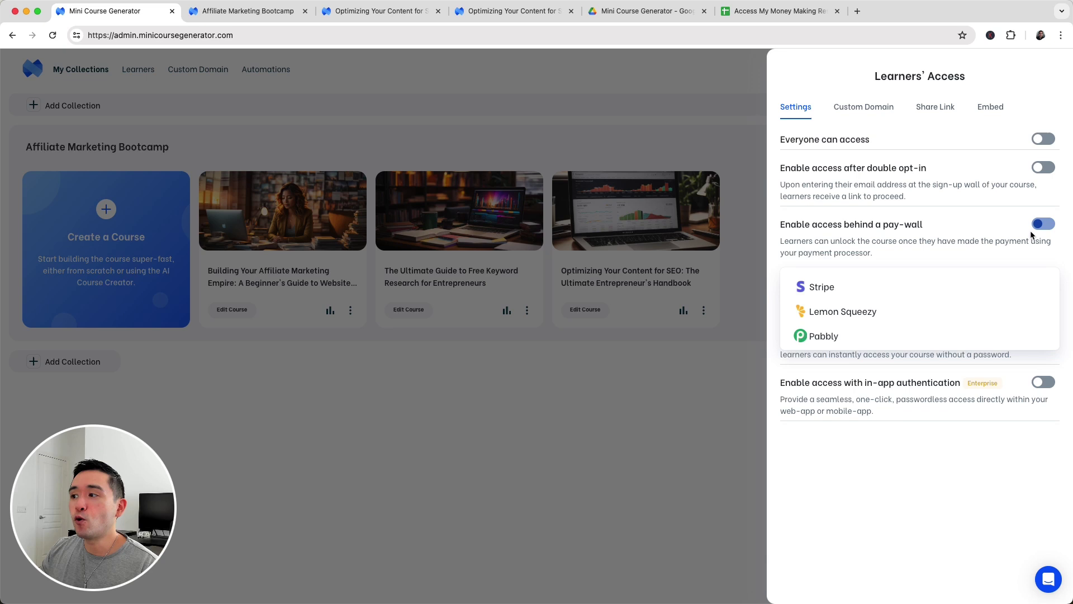
left_click(989, 229)
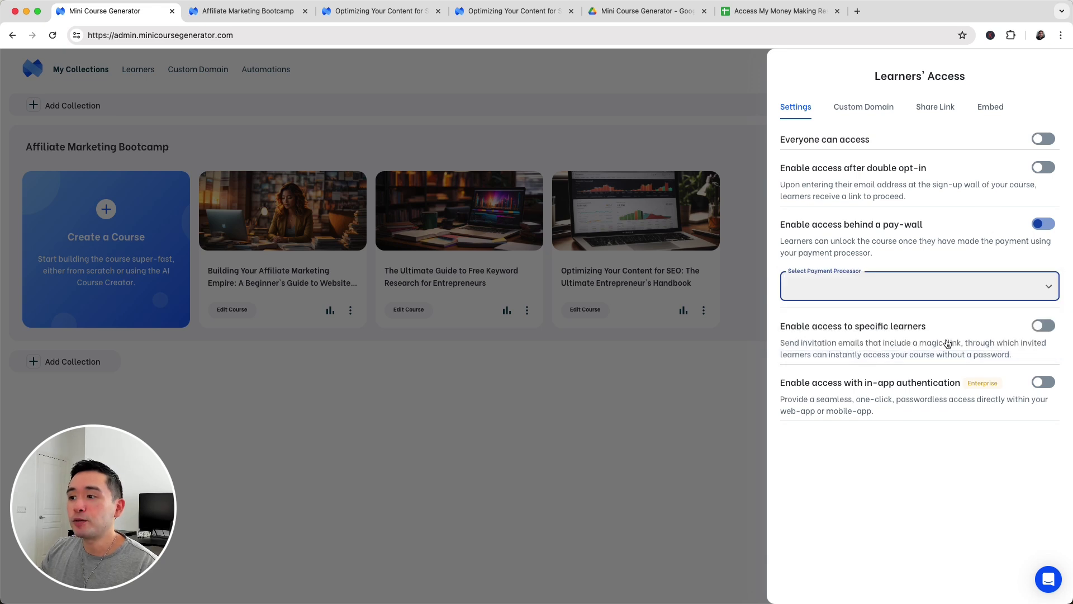
left_click(1043, 326)
left_click(1031, 334)
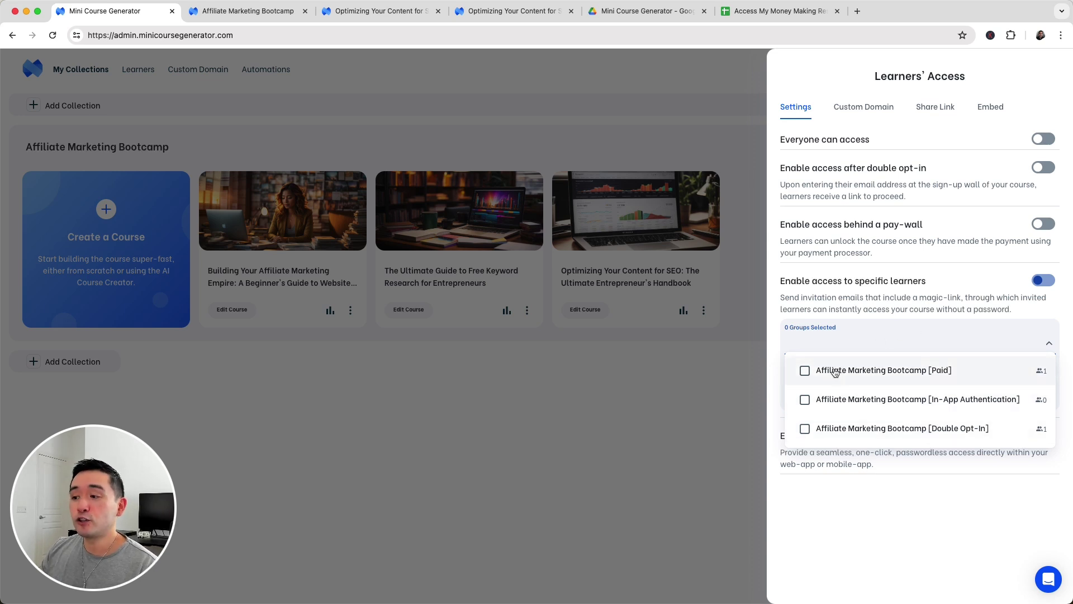
left_click(901, 313)
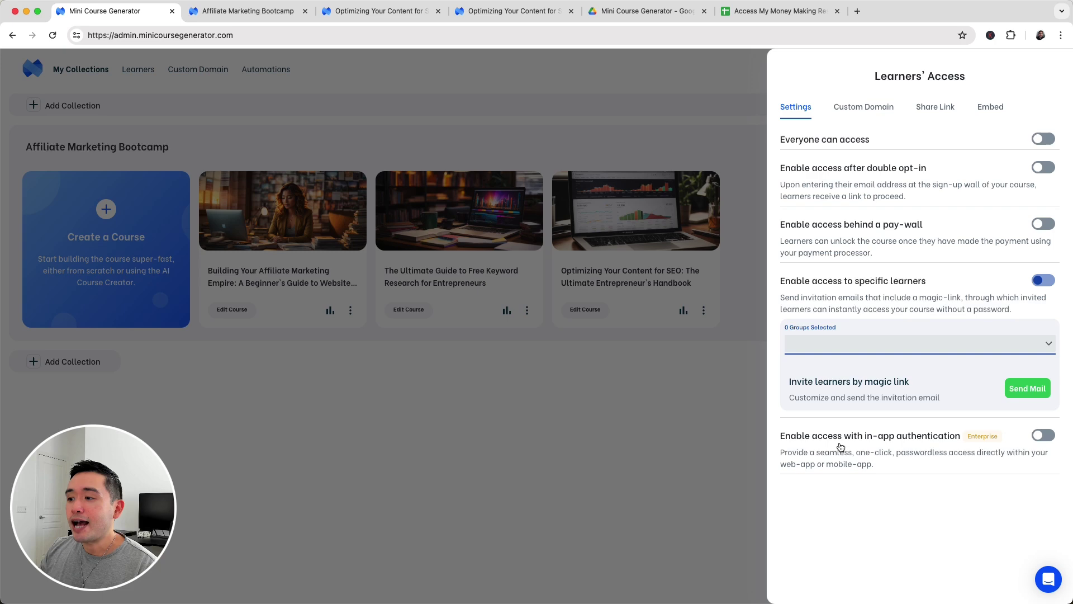
- Turn off in-app authentication and enable access after double opt-in
left_click(1043, 435)
scroll(954, 374, "down", 5)
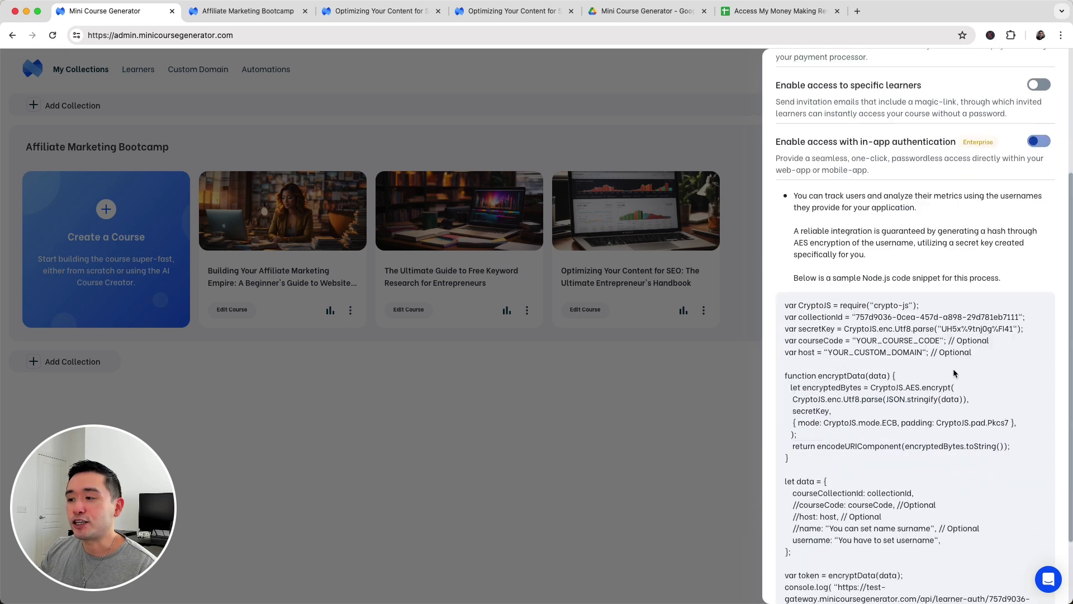
scroll(954, 373, "up", 5)
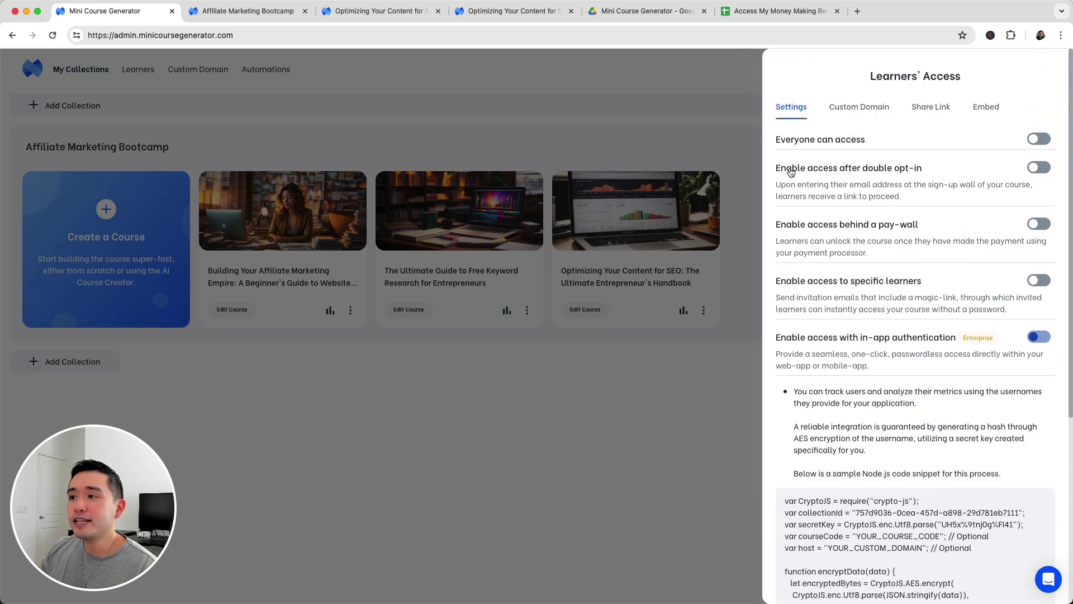
left_click(1038, 169)
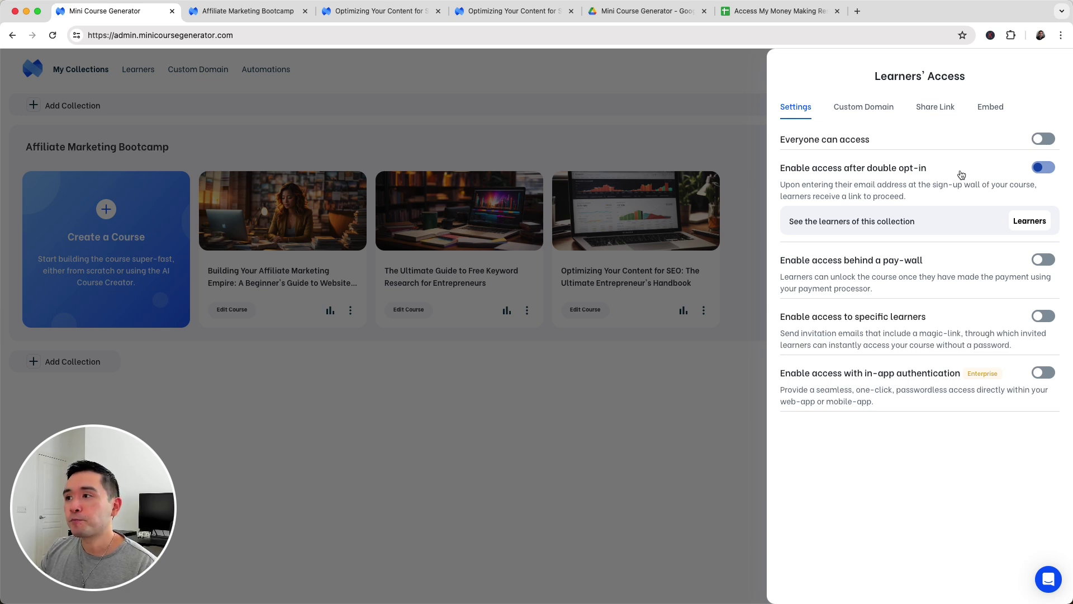
left_click(853, 111)
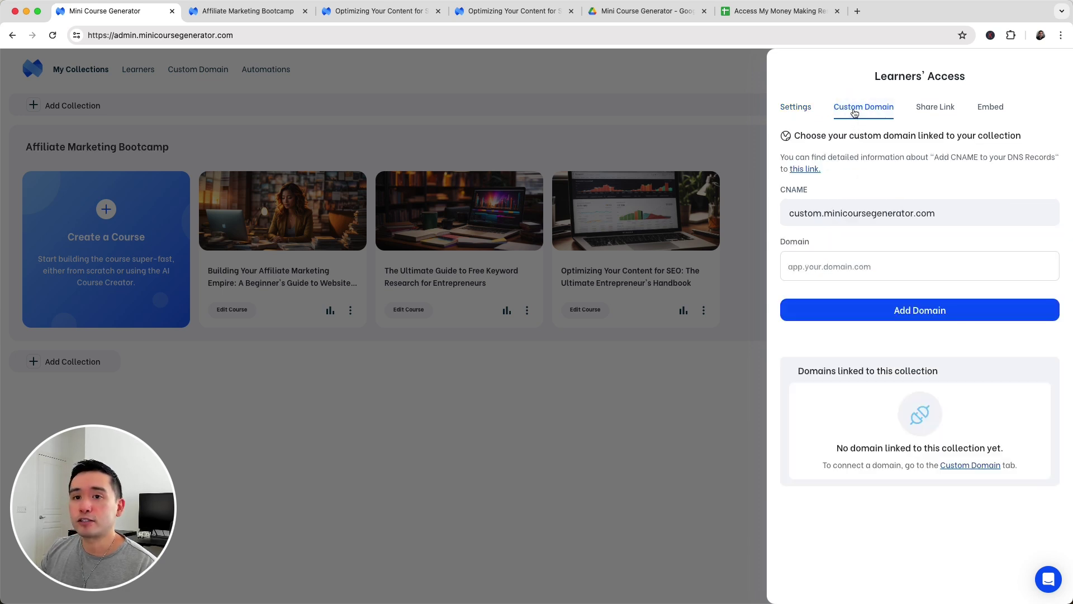
left_click(933, 107)
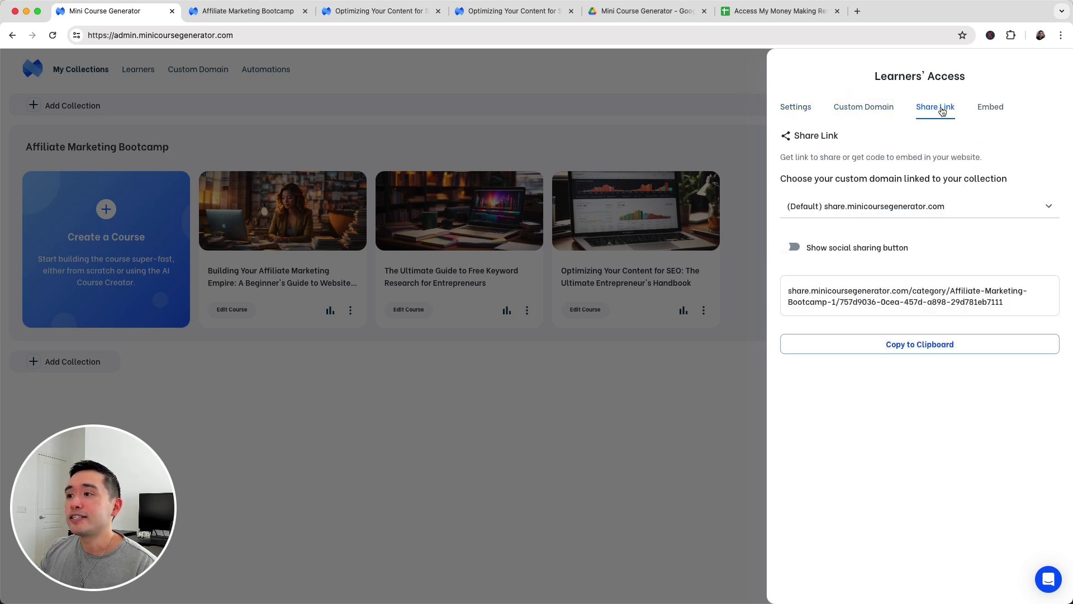
left_click(893, 212)
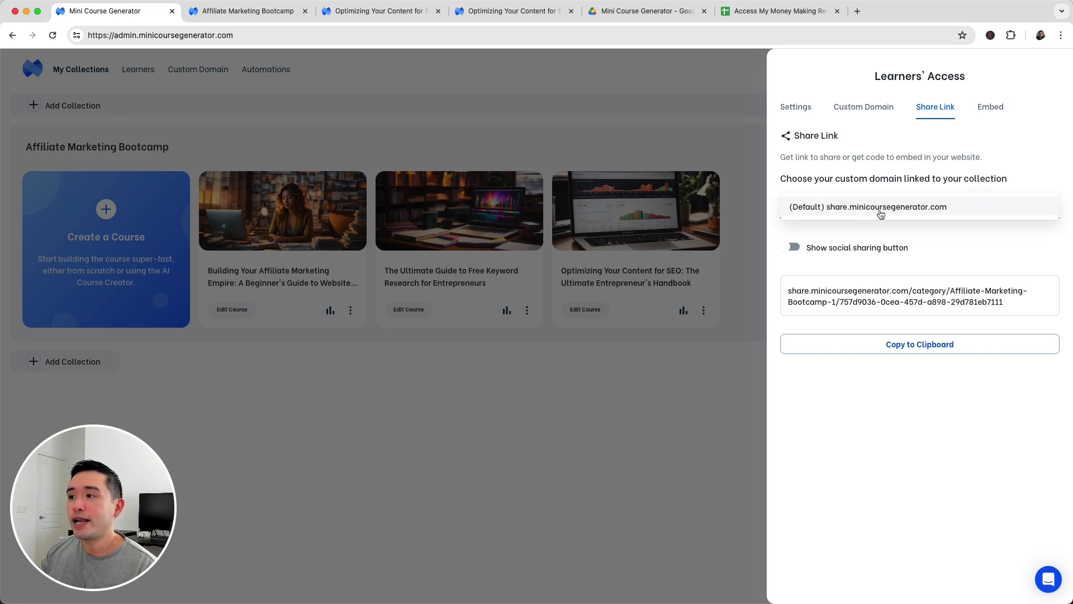
left_click(888, 209)
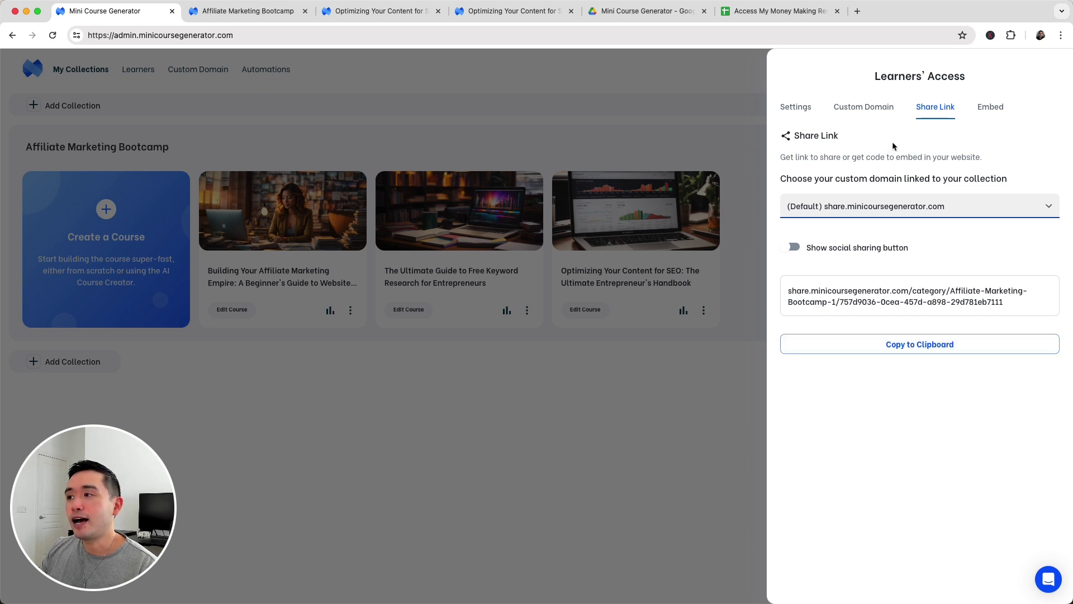
left_click(981, 114)
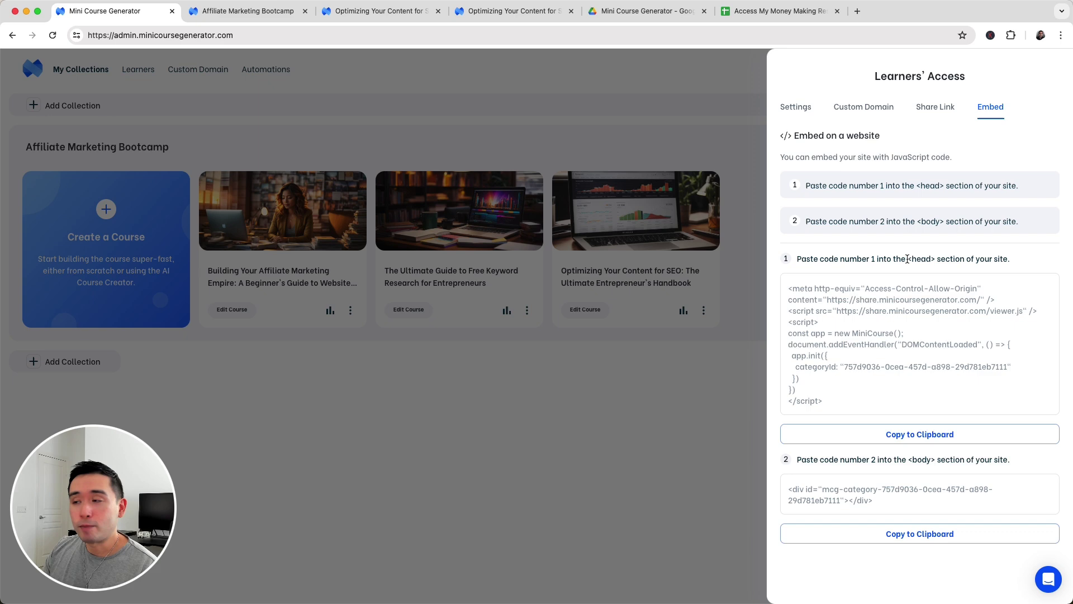
left_click(799, 107)
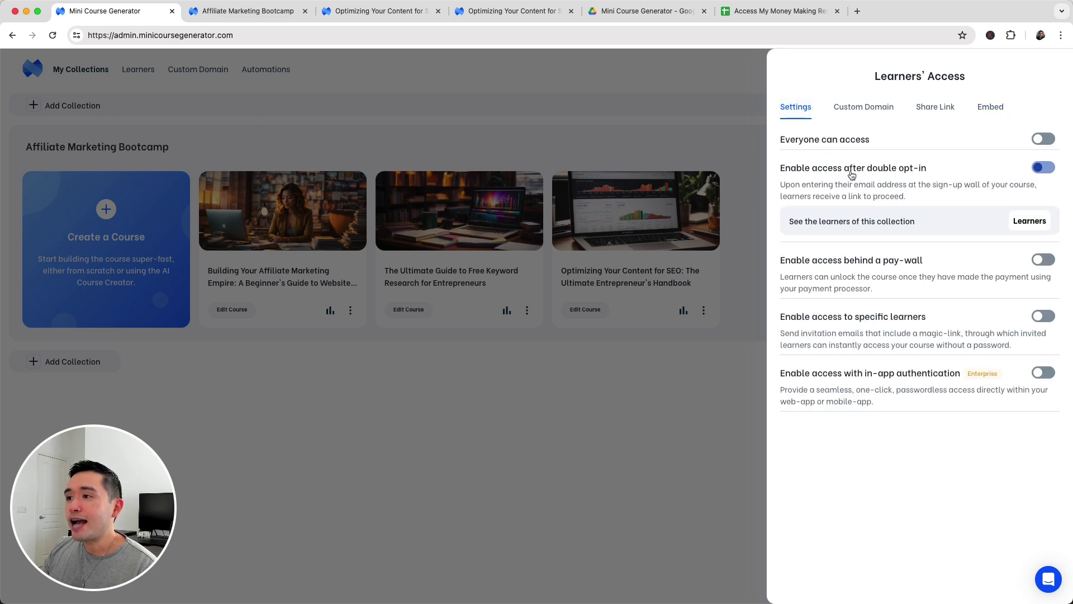
left_click(676, 123)
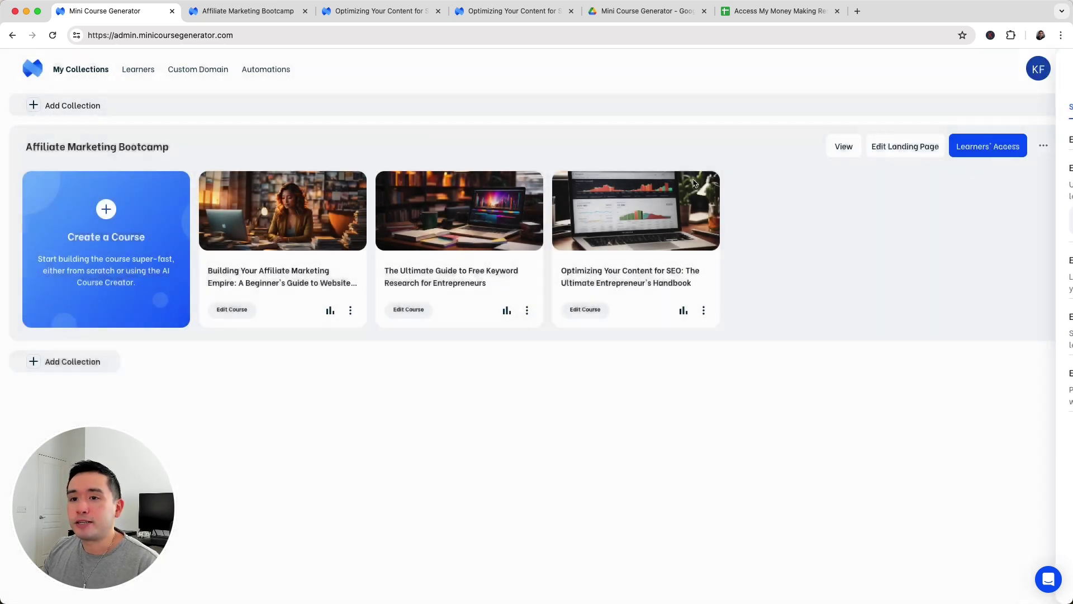
left_click(993, 147)
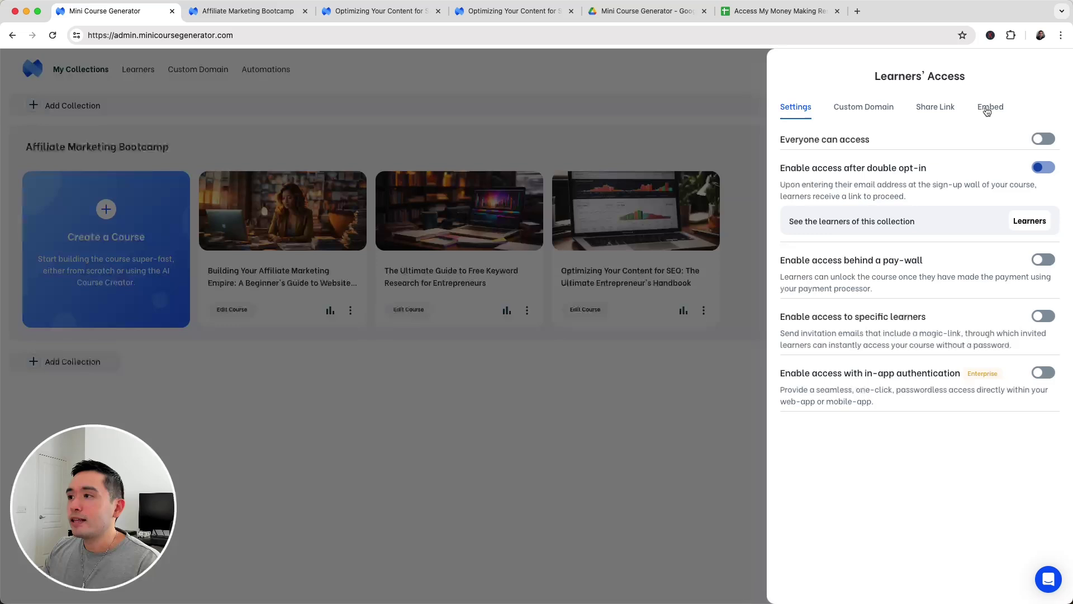
- Copy the collection share link, open the SEO course as a visitor, and click BEGIN NOW!
left_click(936, 107)
left_click(930, 343)
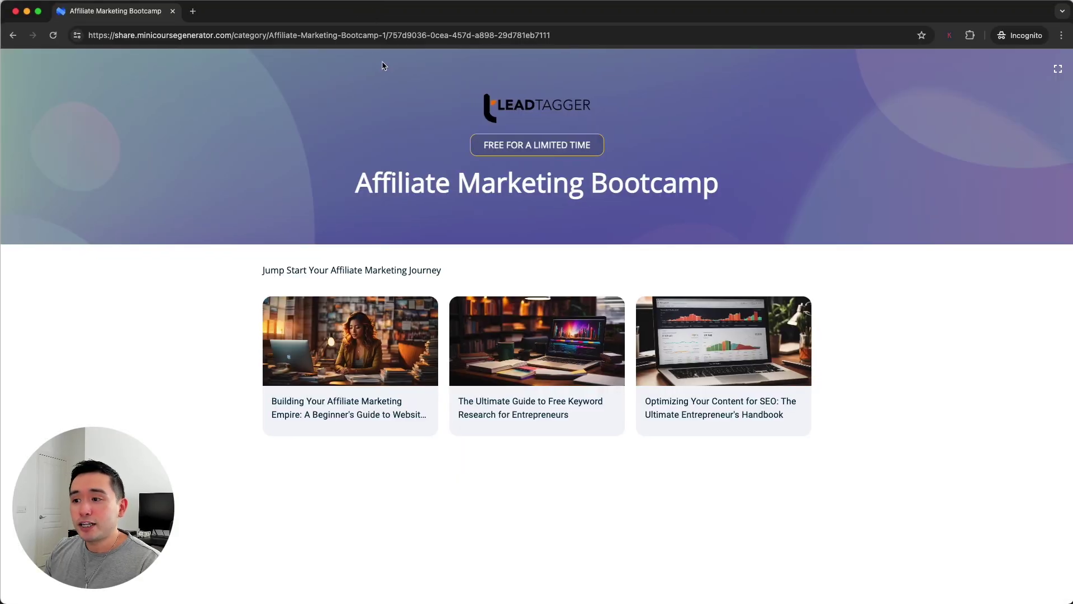
left_click(689, 348)
scroll(426, 269, "down", 5)
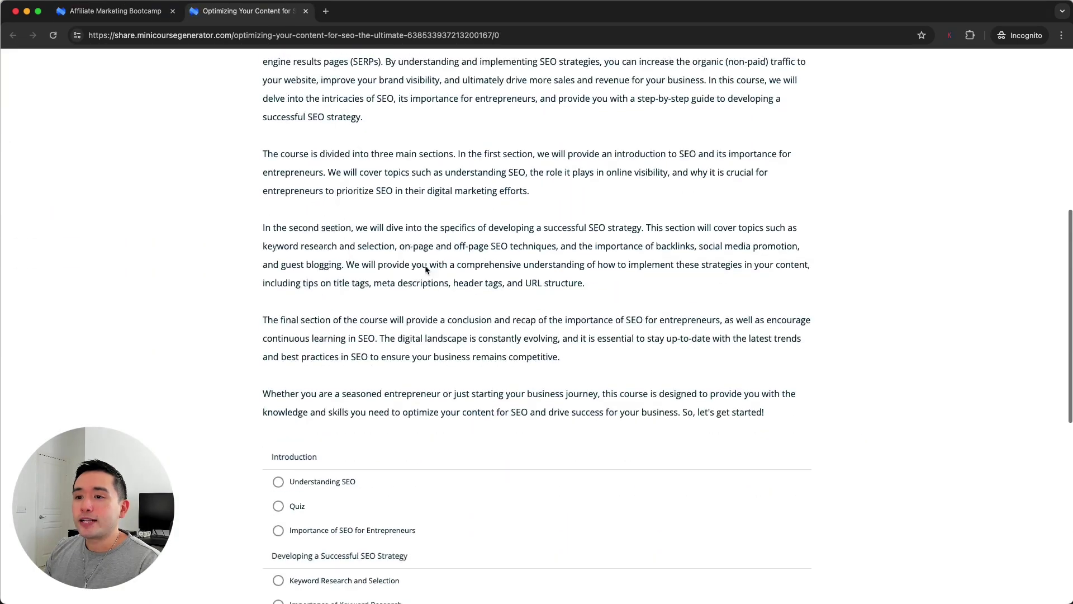
scroll(425, 270, "down", 8)
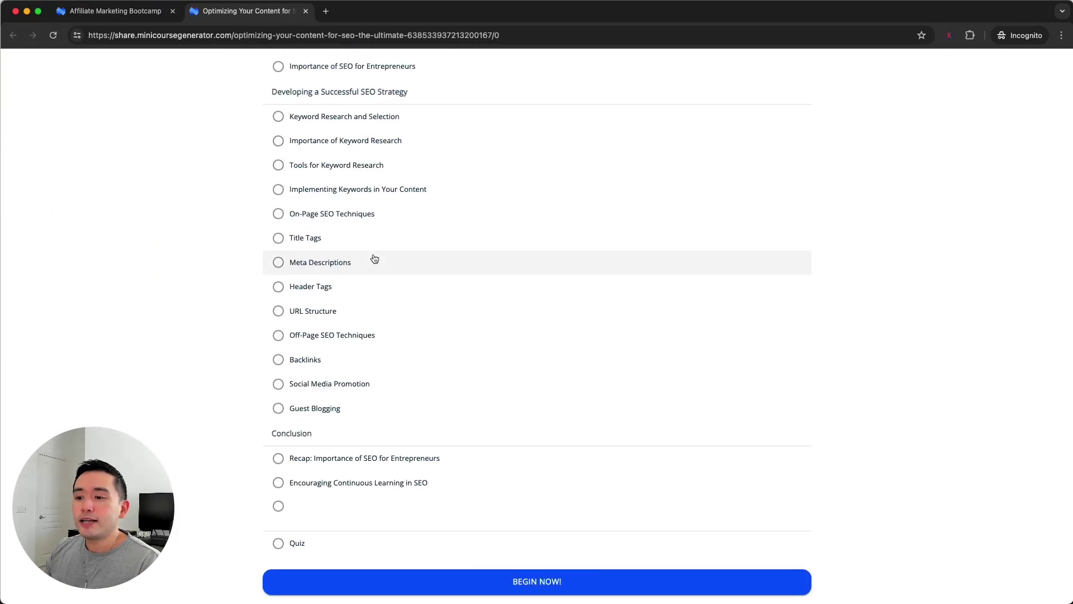
scroll(552, 566, "up", 6)
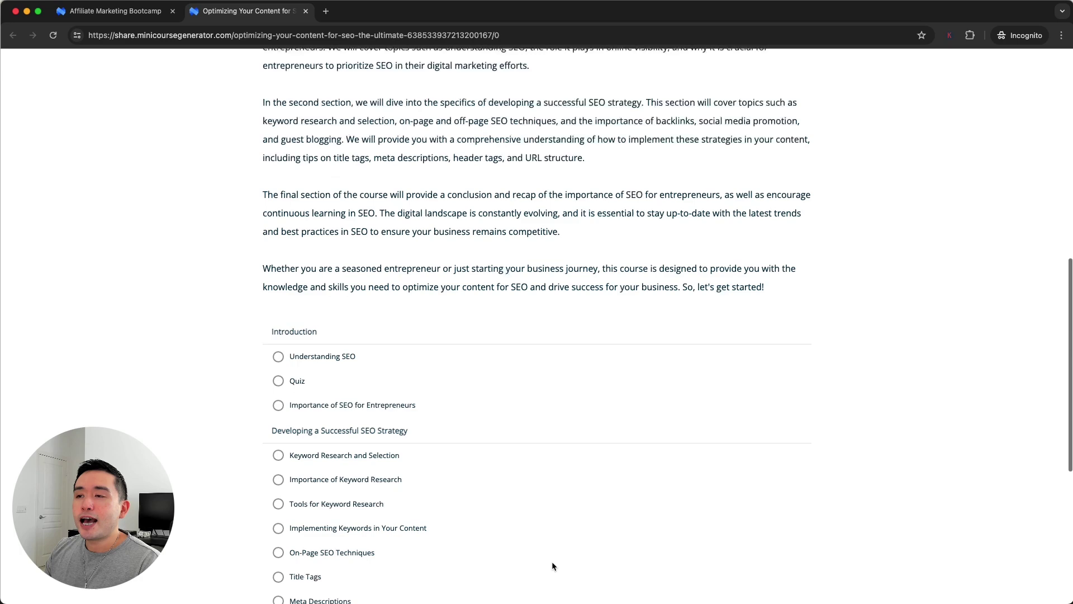
scroll(552, 561, "up", 10)
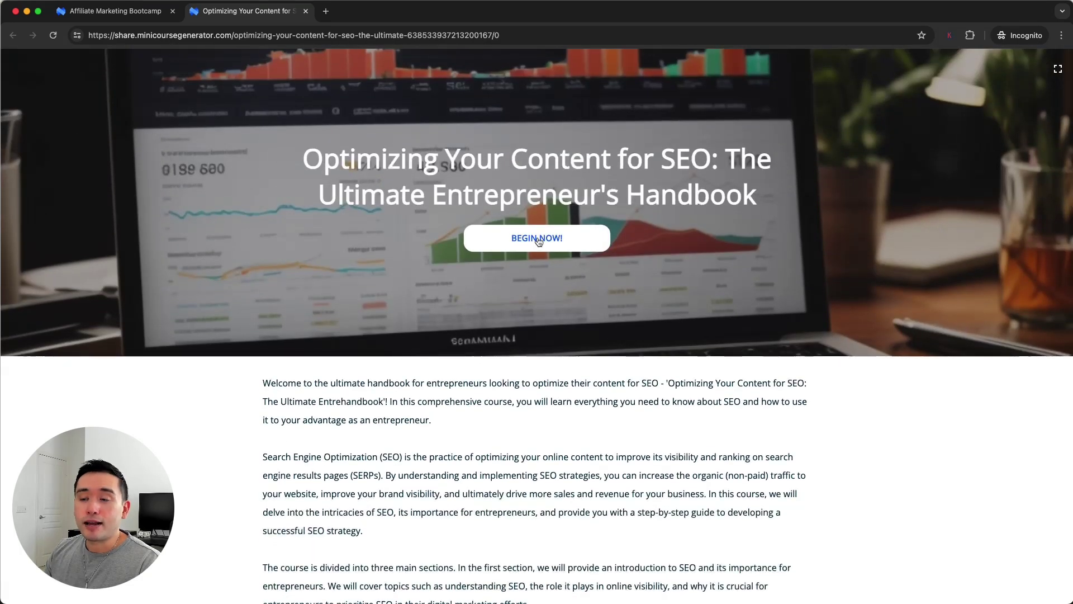
left_click(538, 240)
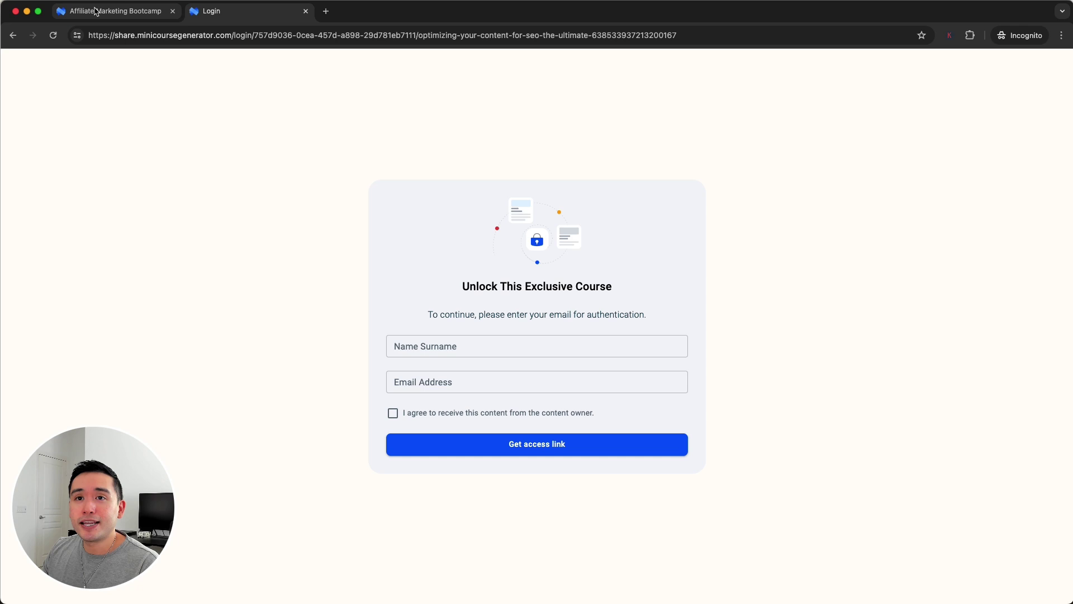
left_click(111, 10)
- Close the visitor window, recheck learners' access settings, and view the verification email
left_click(15, 11)
left_click(1016, 144)
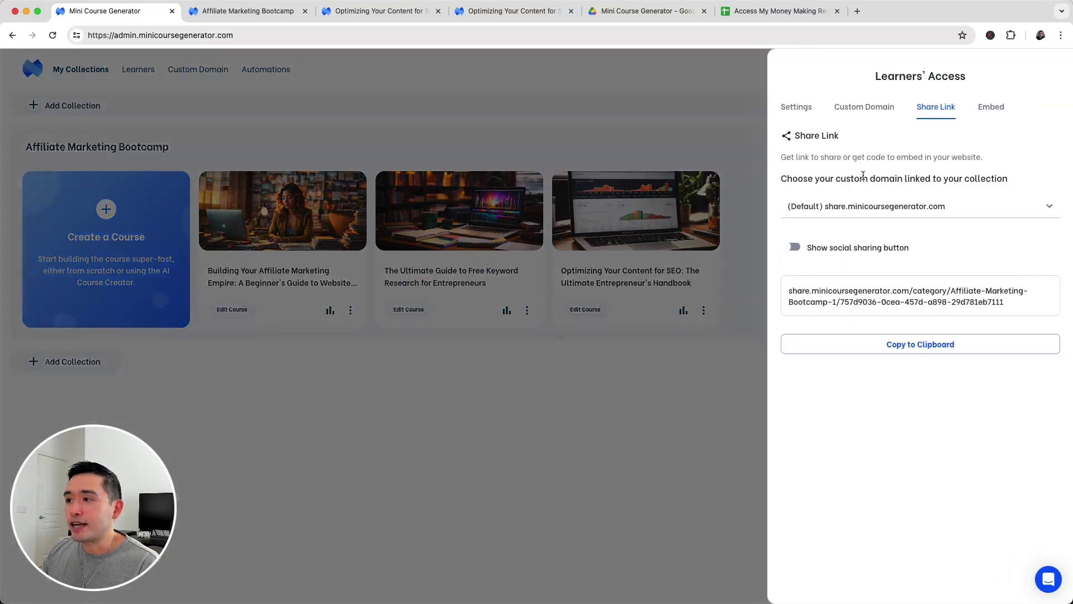
left_click(803, 107)
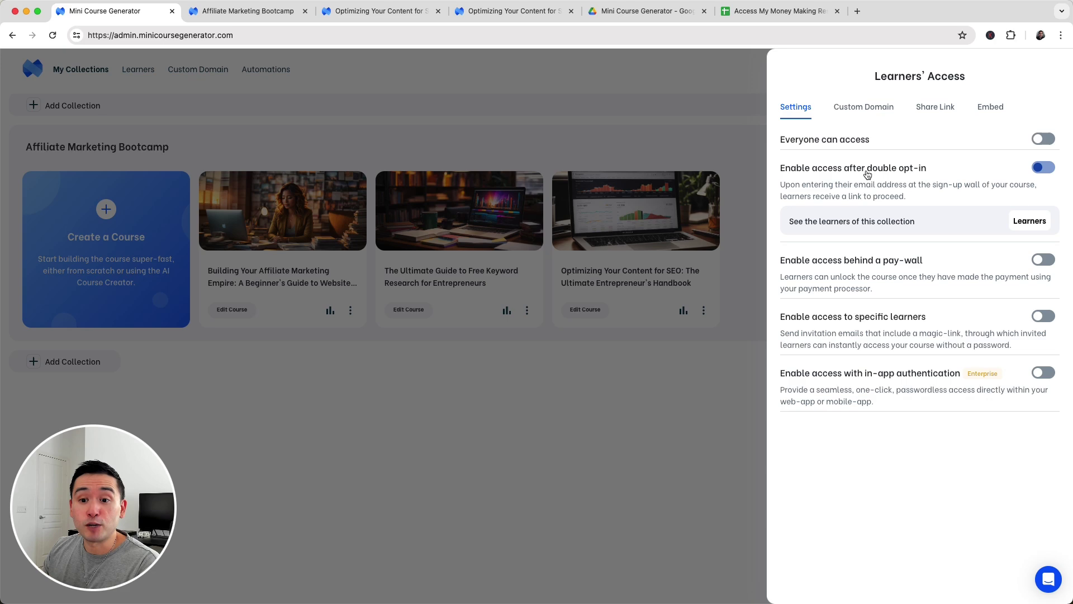
left_click(673, 118)
key("super+grave")
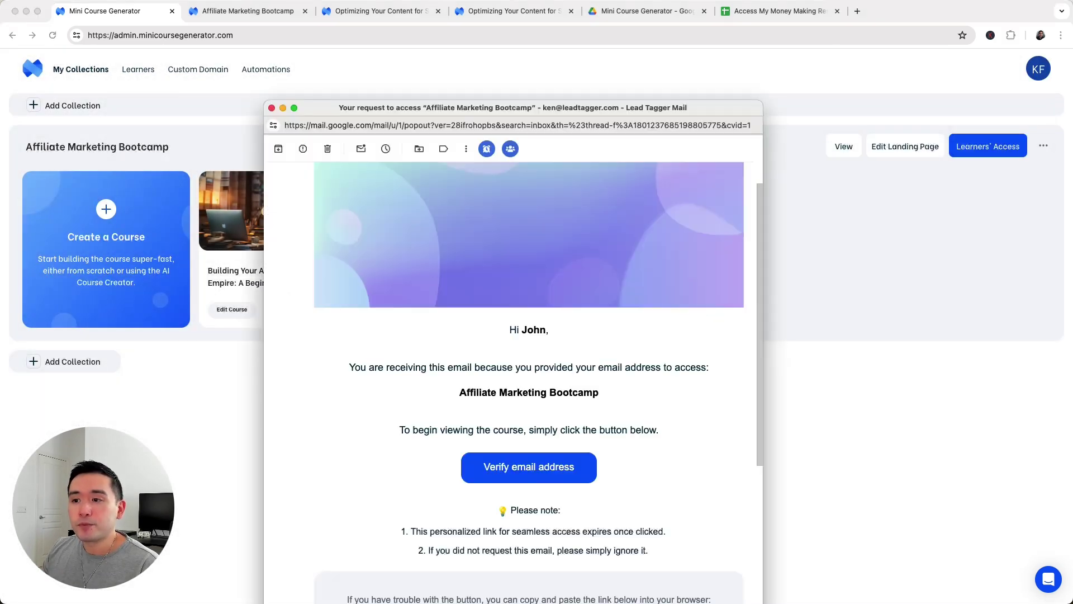
left_click_drag(654, 106, 657, 40)
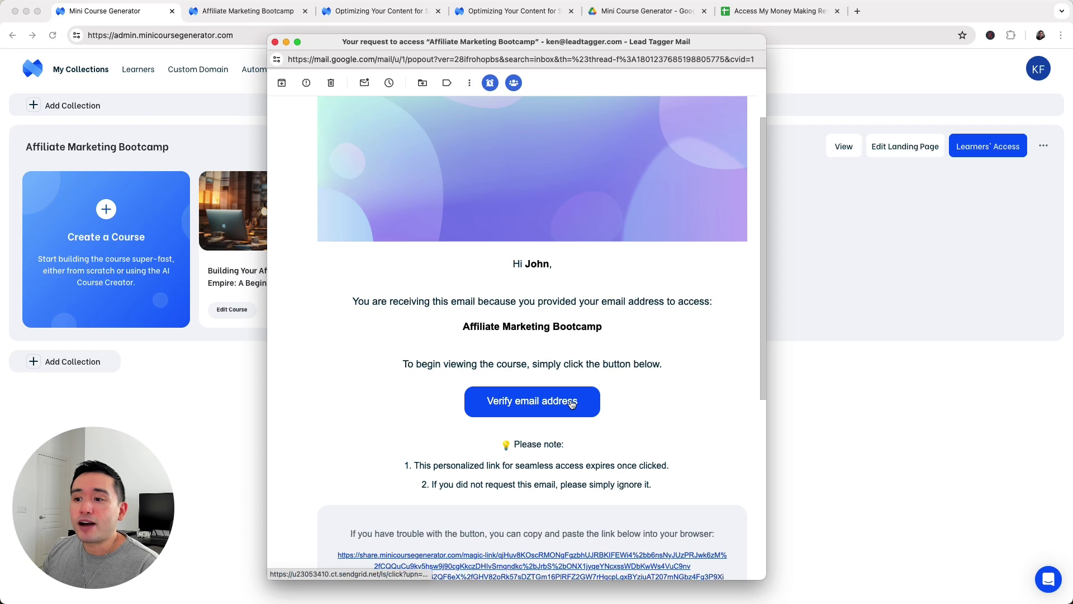
left_click(810, 85)
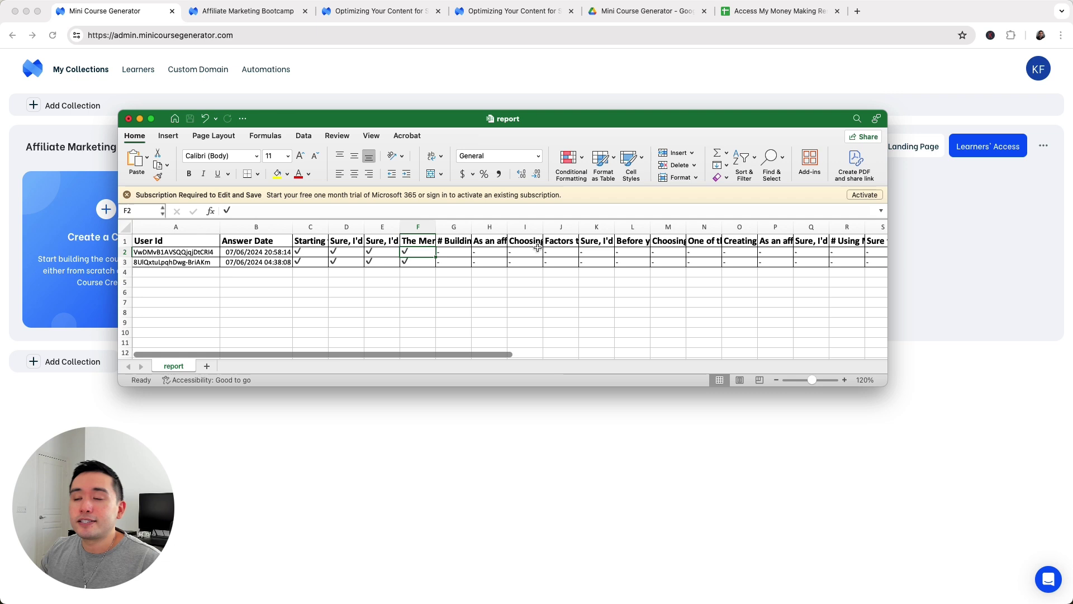
- Inspect the report's User Id and Answer Date columns and the first learner's answers D2–I2
left_click(199, 299)
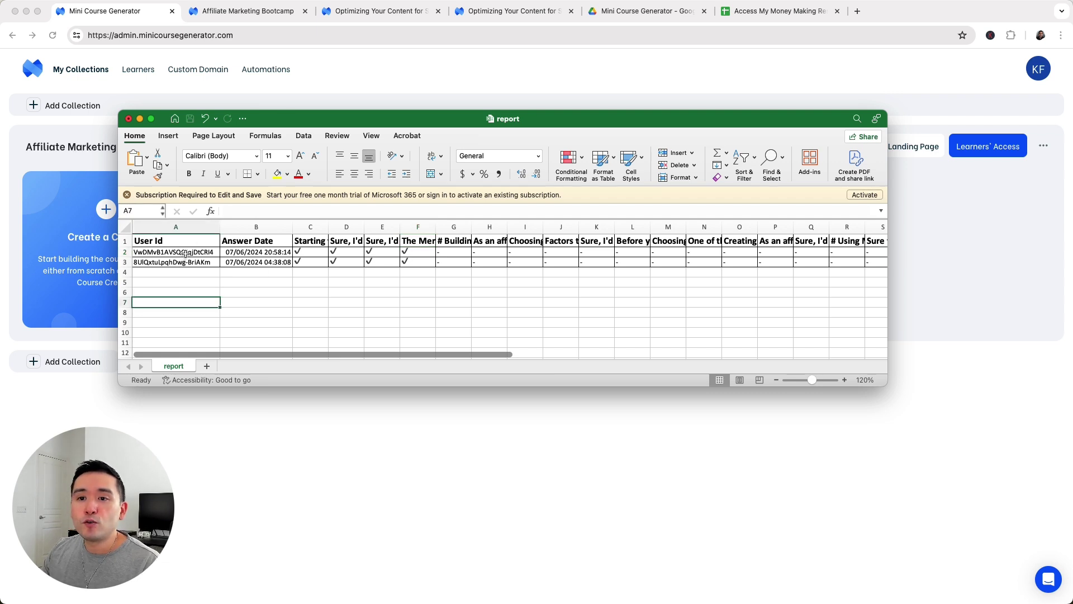
left_click_drag(185, 253, 186, 301)
left_click_drag(249, 252, 252, 312)
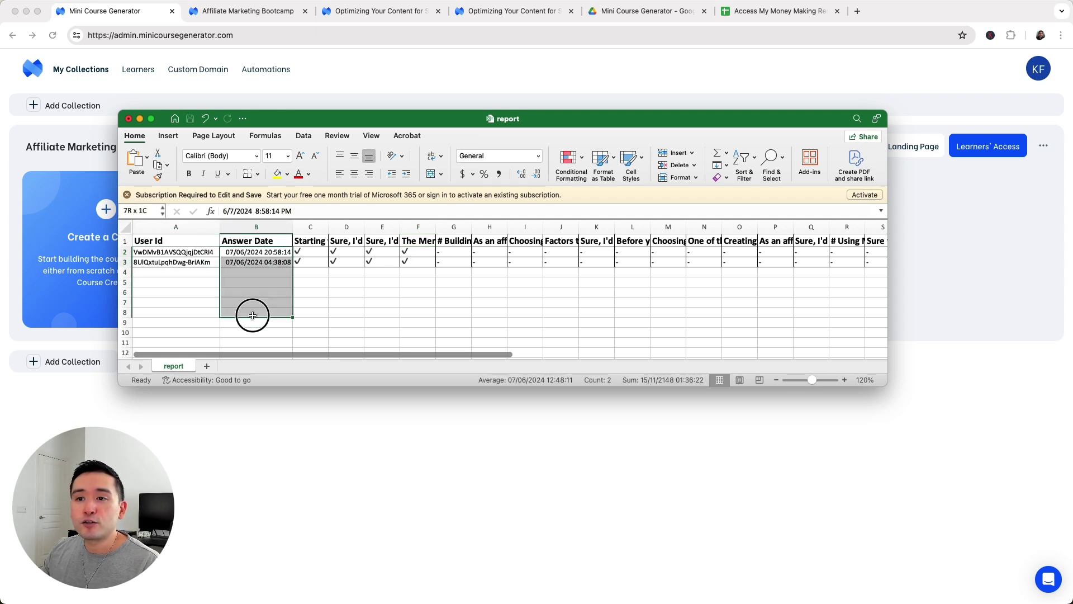
left_click(343, 253)
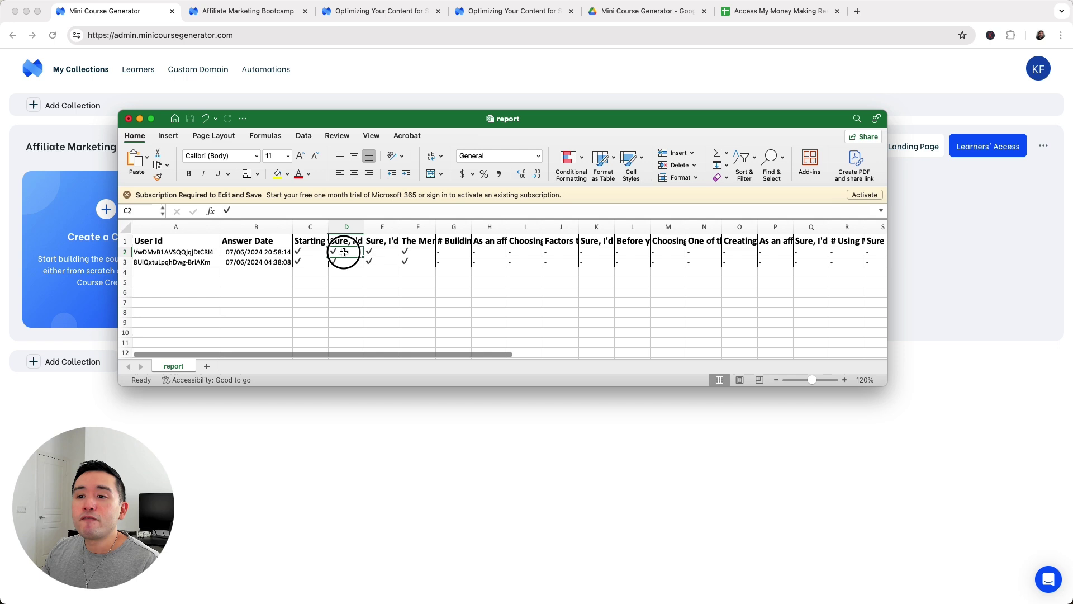
left_click(380, 253)
left_click(414, 253)
left_click(452, 256)
left_click(484, 252)
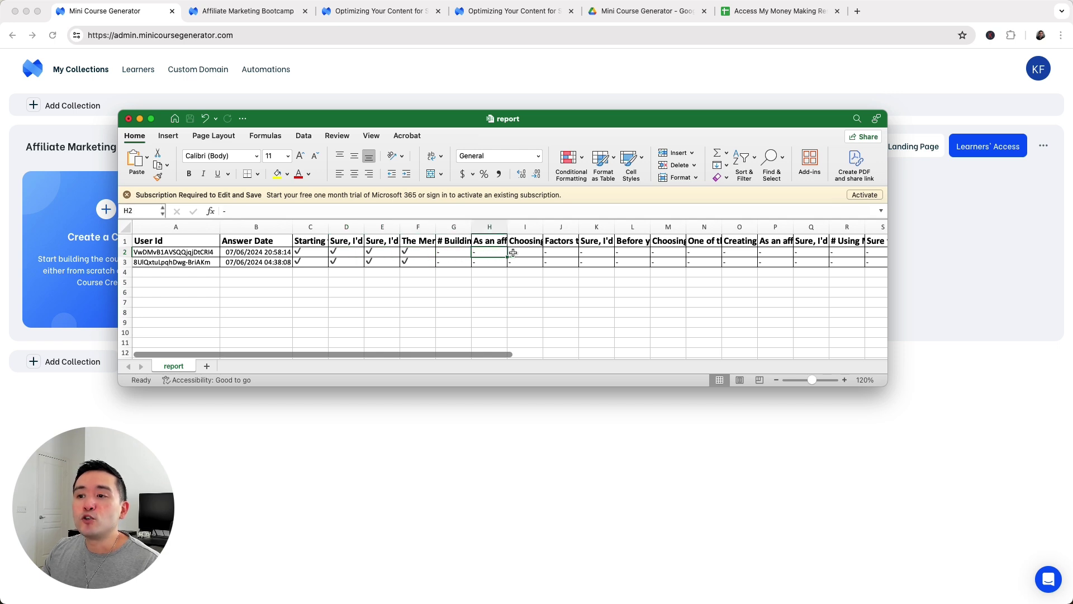
left_click(525, 253)
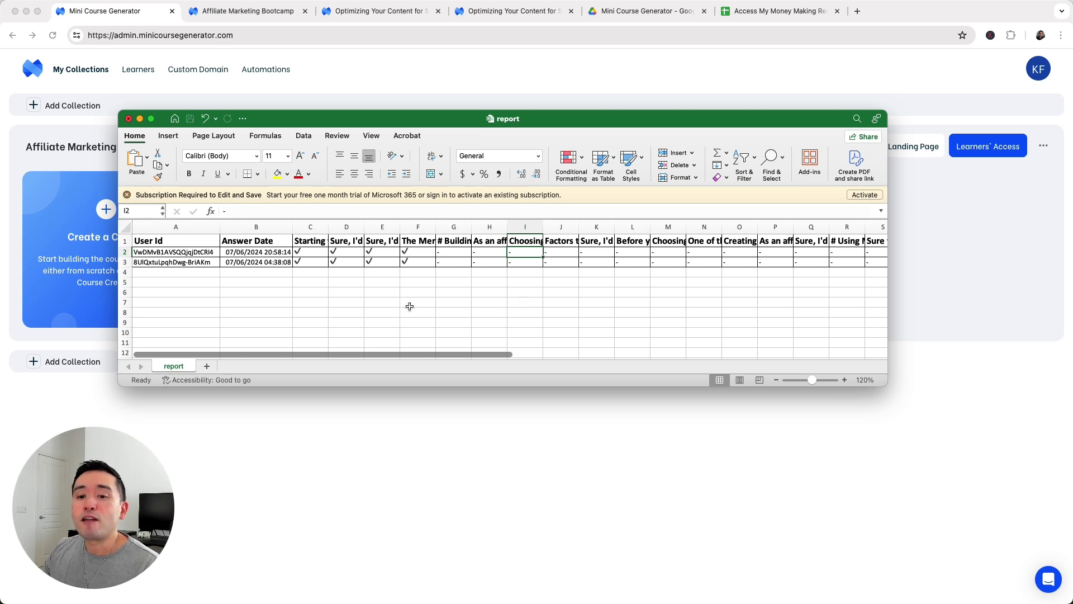
- Open the Affiliate Marketing Bootcamp [Double Opt-In] group's learners, dismissing the Create Learner form
left_click(484, 83)
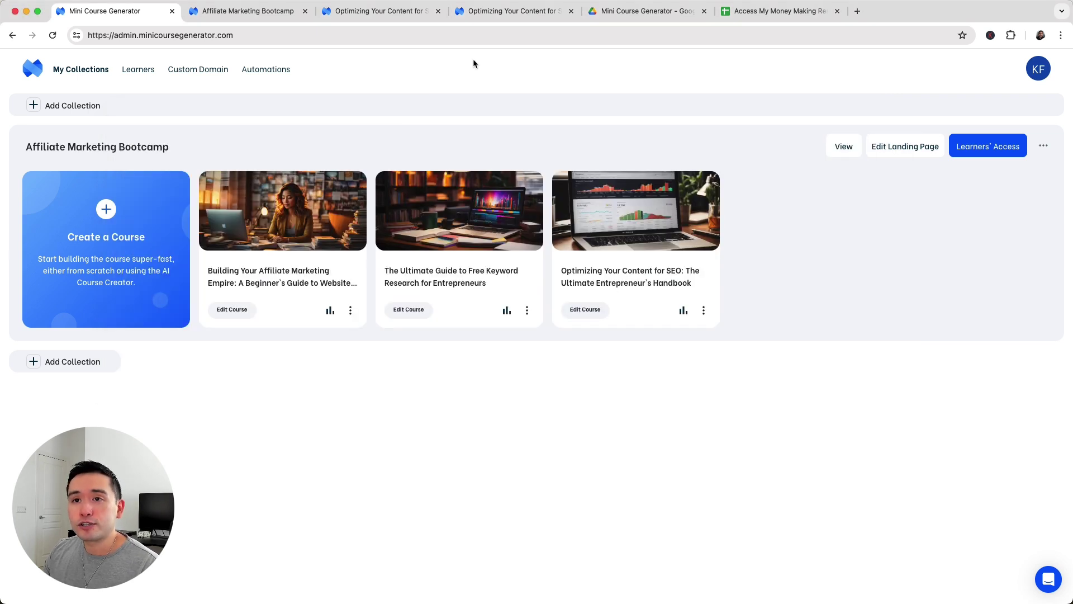
left_click(143, 72)
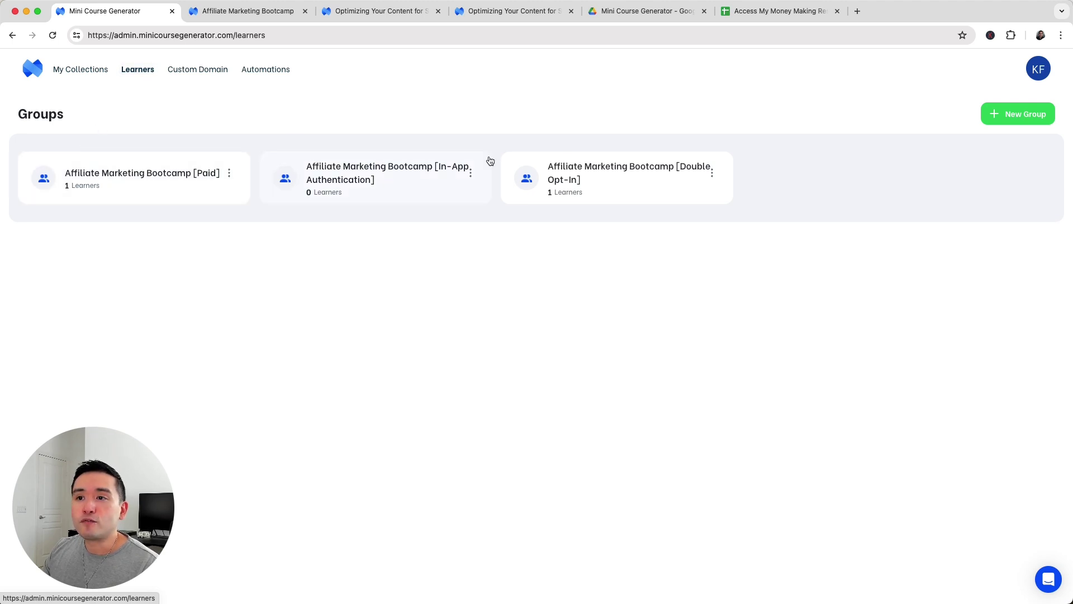
left_click(569, 179)
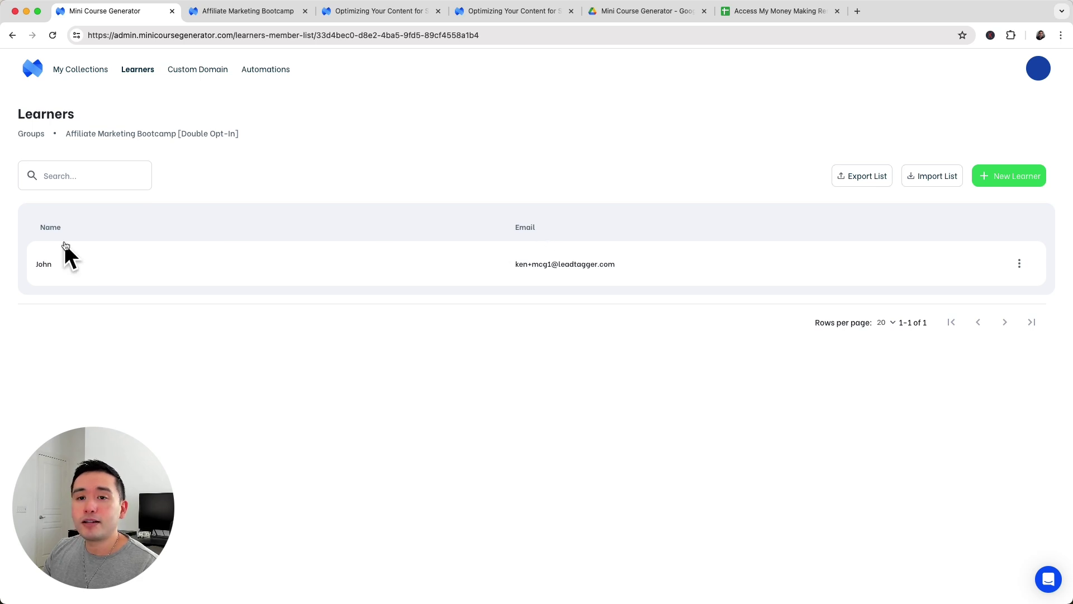
left_click(1015, 180)
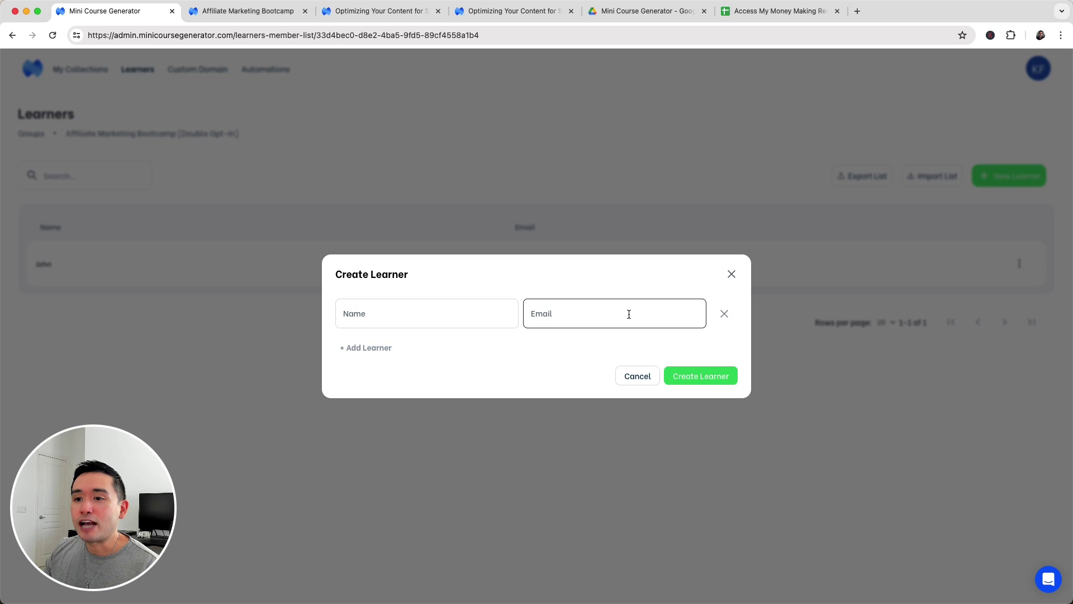
left_click(732, 274)
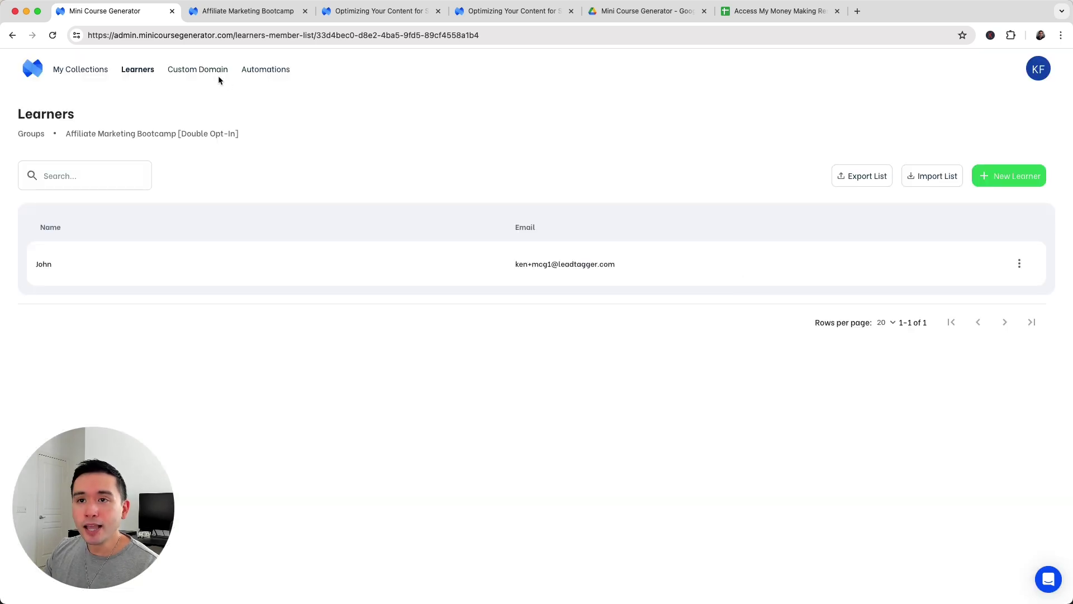
- Go via Custom Domain to Automations and scroll down to the Zapier workflows
left_click(214, 72)
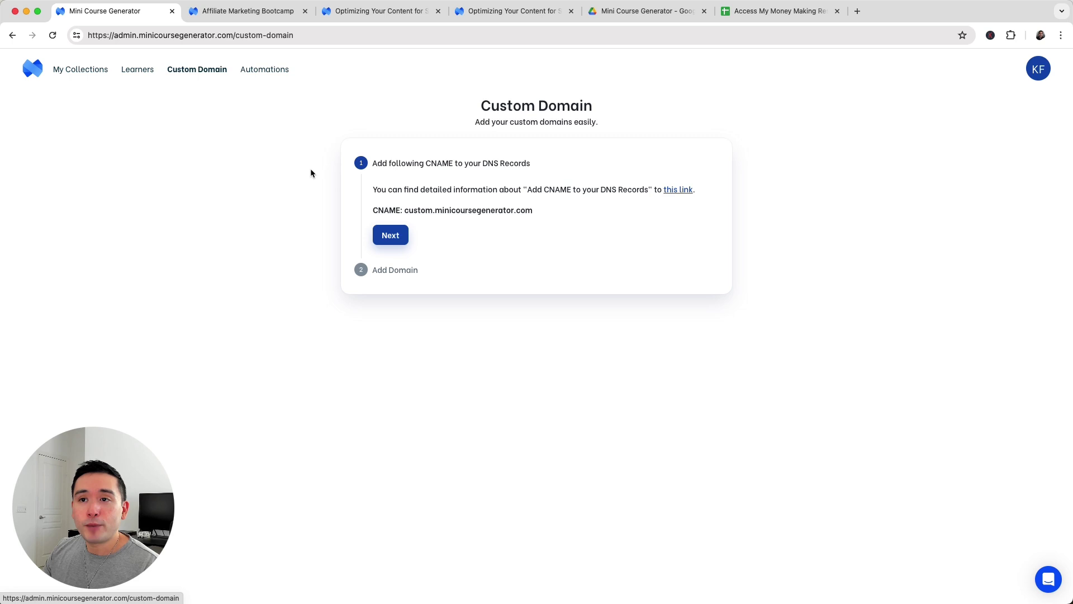
left_click(256, 71)
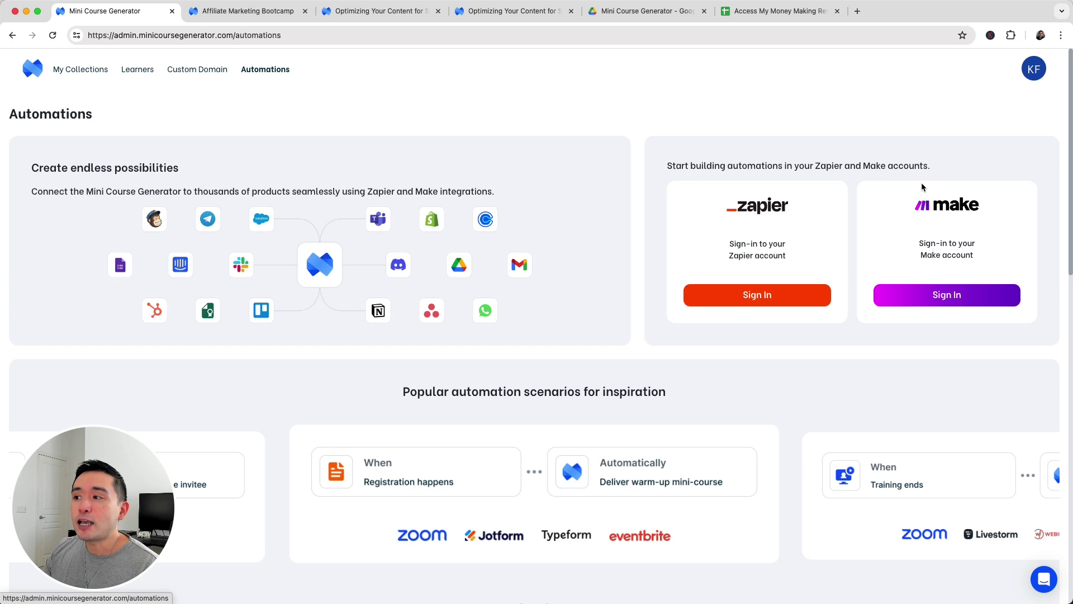
scroll(509, 256, "down", 5)
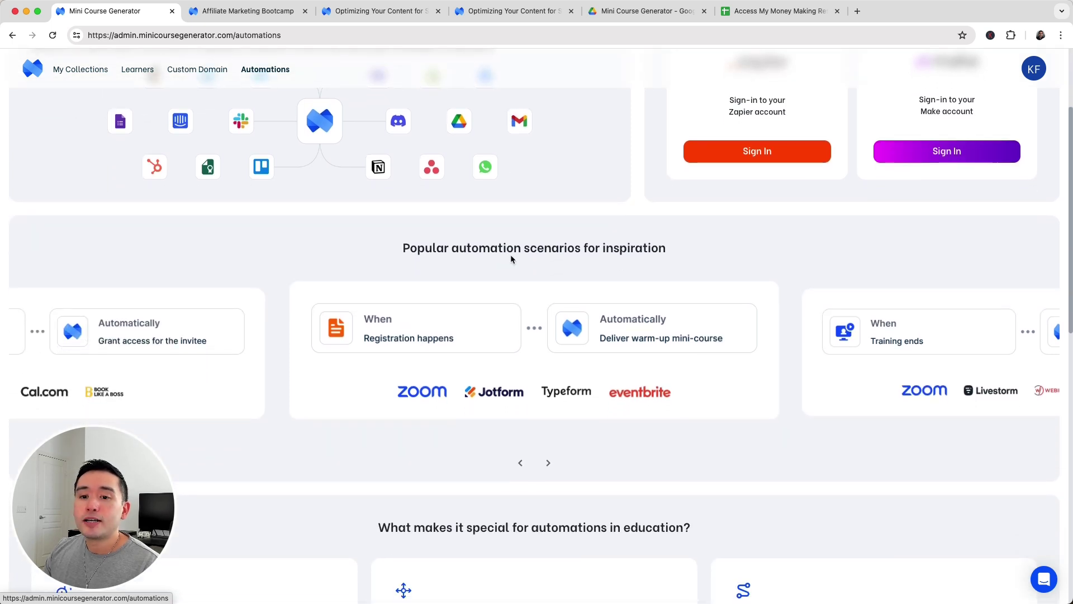
scroll(440, 341, "down", 8)
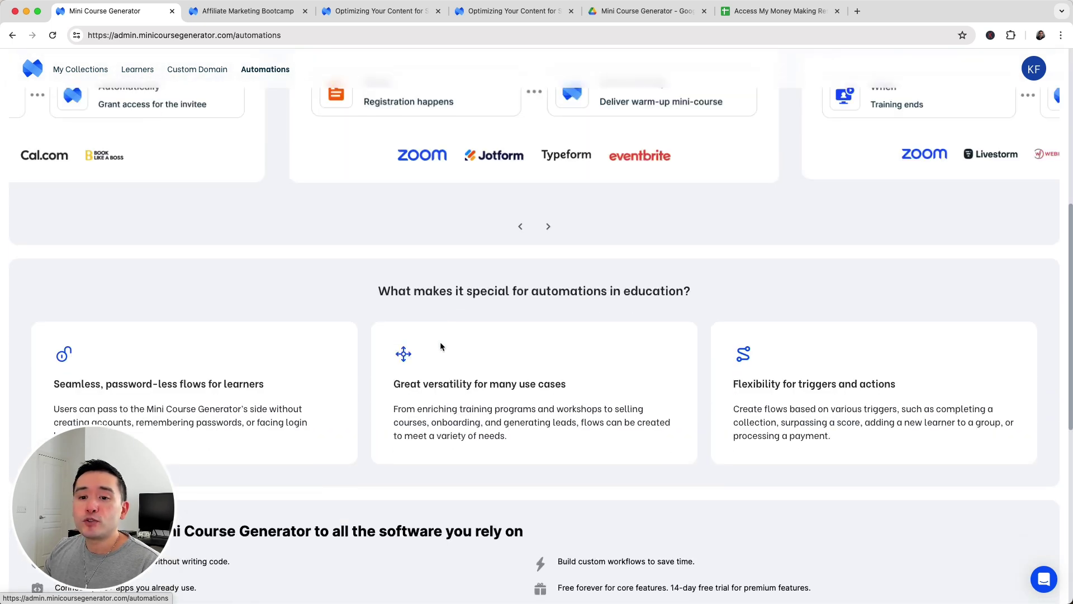
scroll(445, 345, "down", 7)
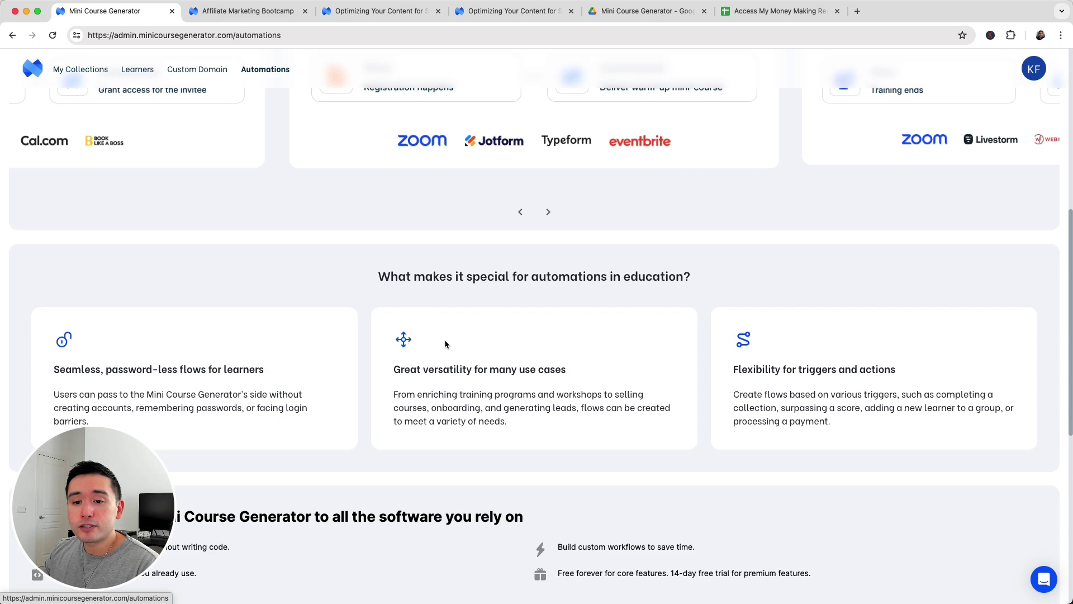
scroll(445, 346, "down", 7)
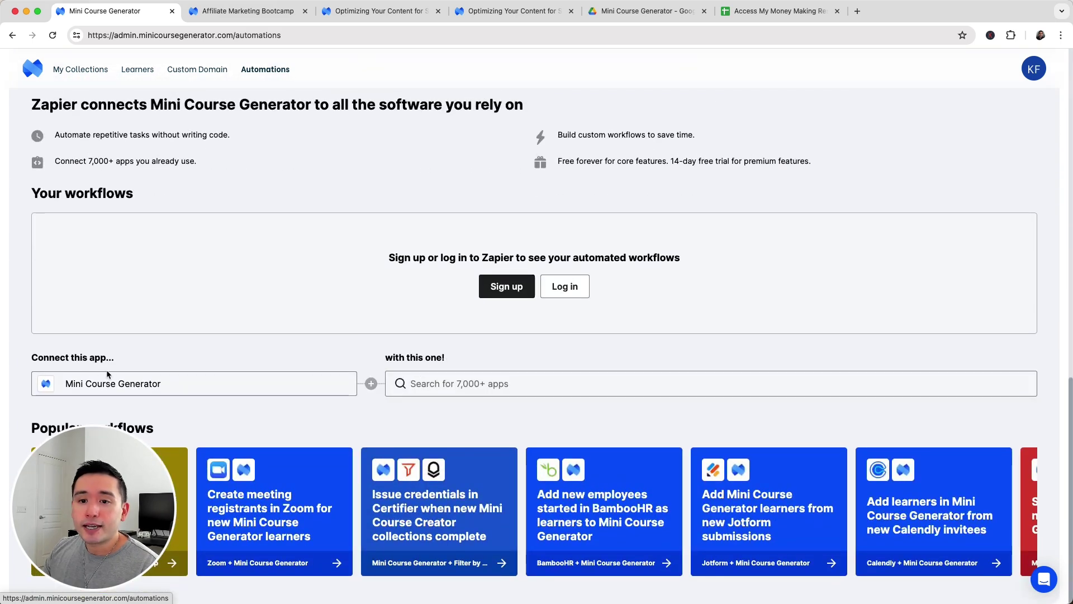
- Search the Zapier app field for 'mailer', then dismiss the search results
left_click(411, 385)
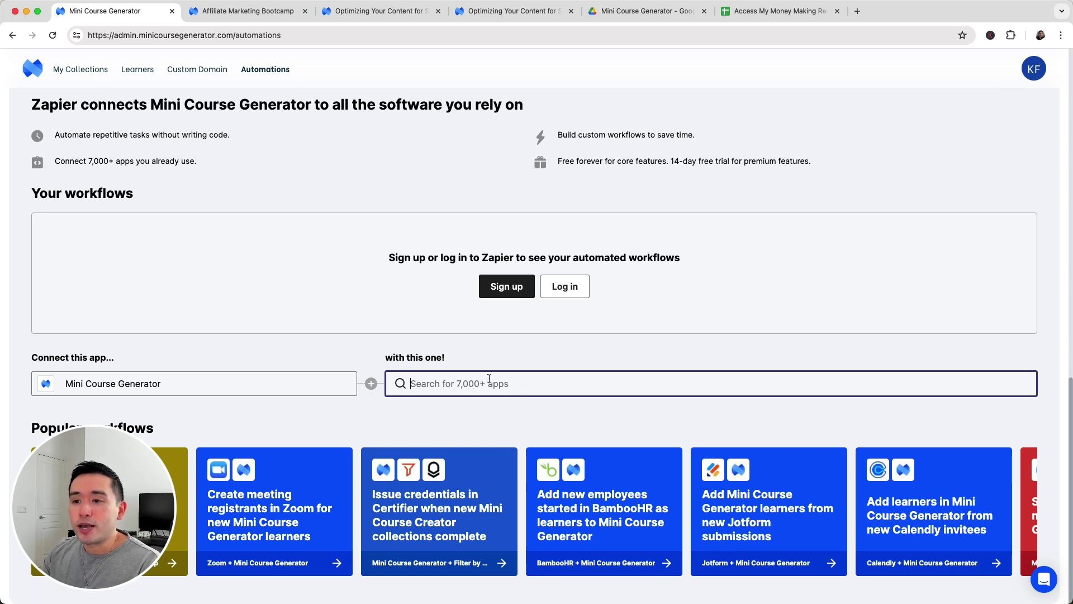
type("mailer")
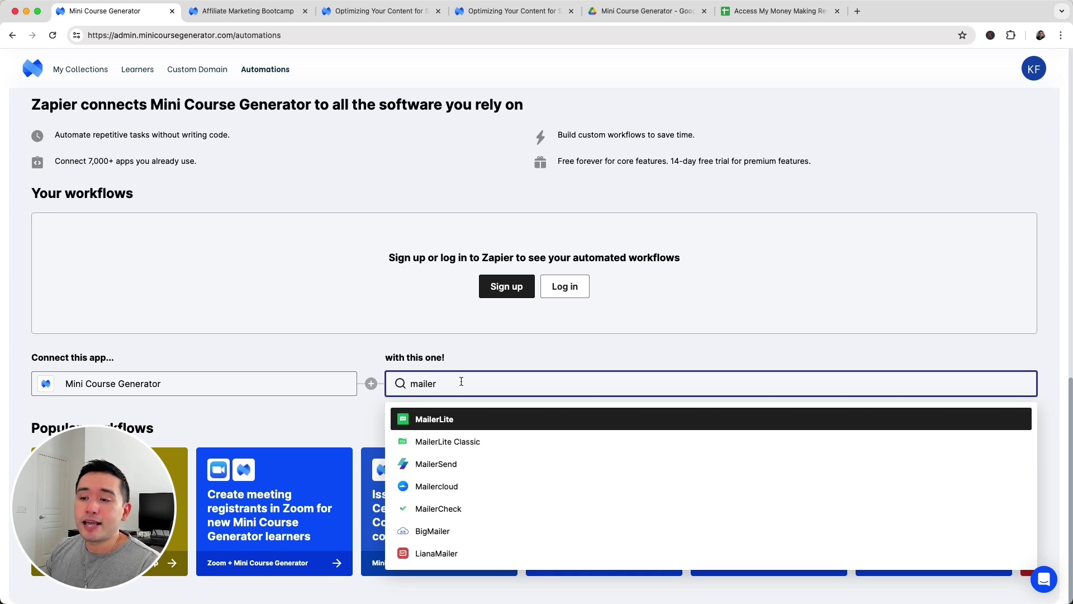
left_click(469, 349)
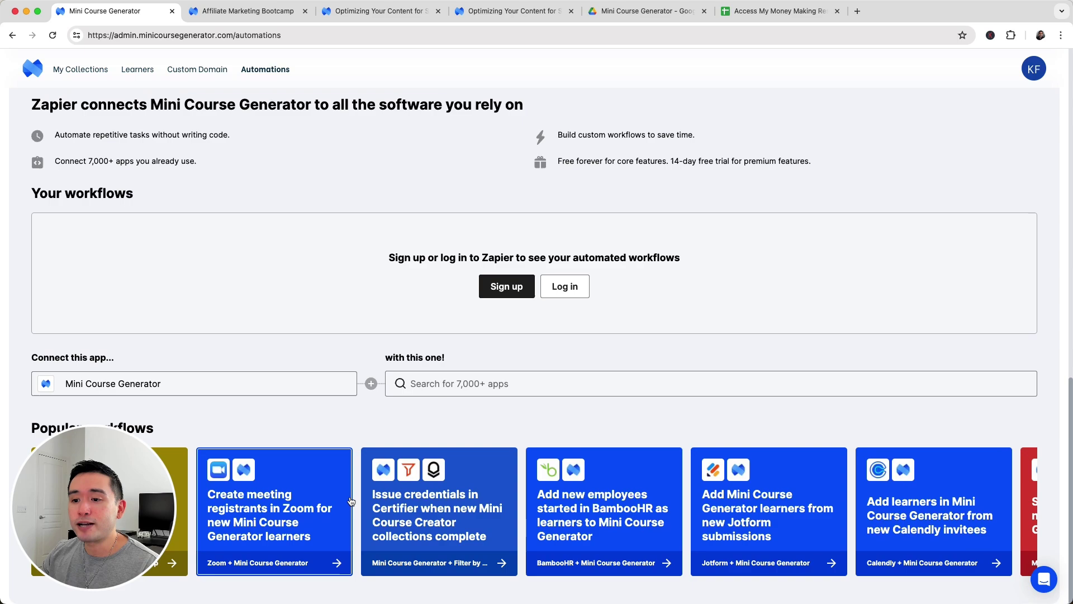
- Step through three automation scenario examples, then return to the My Collections overview
scroll(321, 496, "up", 6)
scroll(320, 491, "up", 8)
scroll(324, 492, "down", 4)
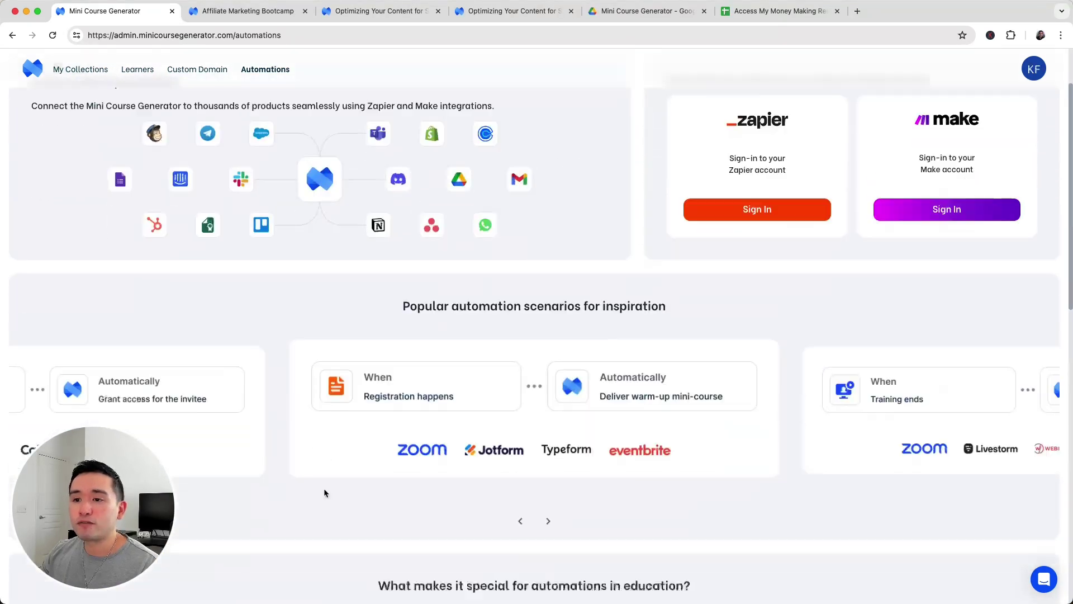
left_click(548, 403)
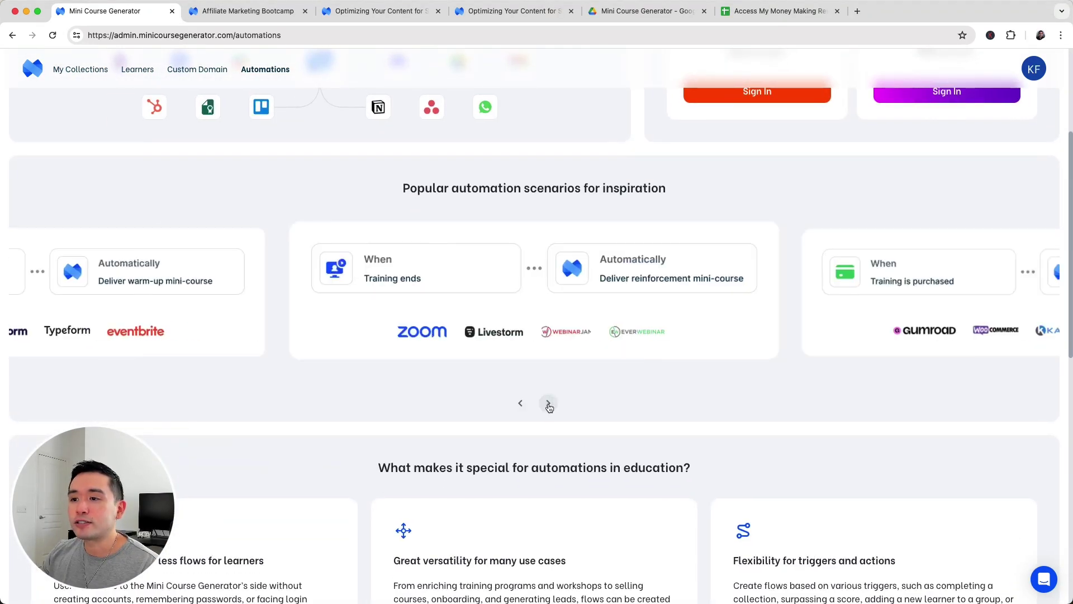
left_click(548, 404)
left_click(548, 403)
left_click(547, 404)
scroll(548, 408, "up", 4)
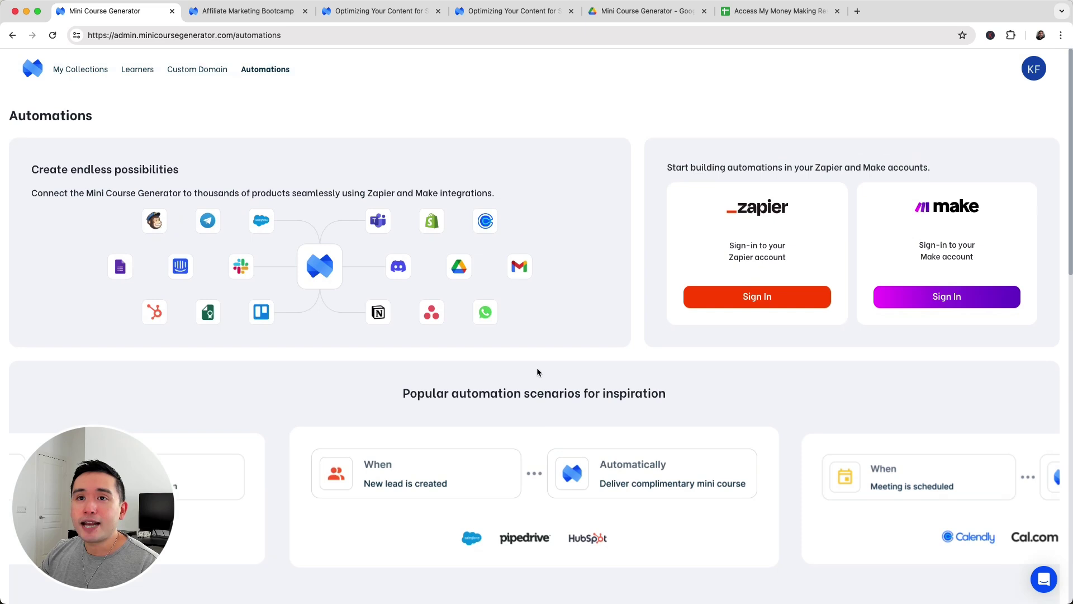
left_click(42, 72)
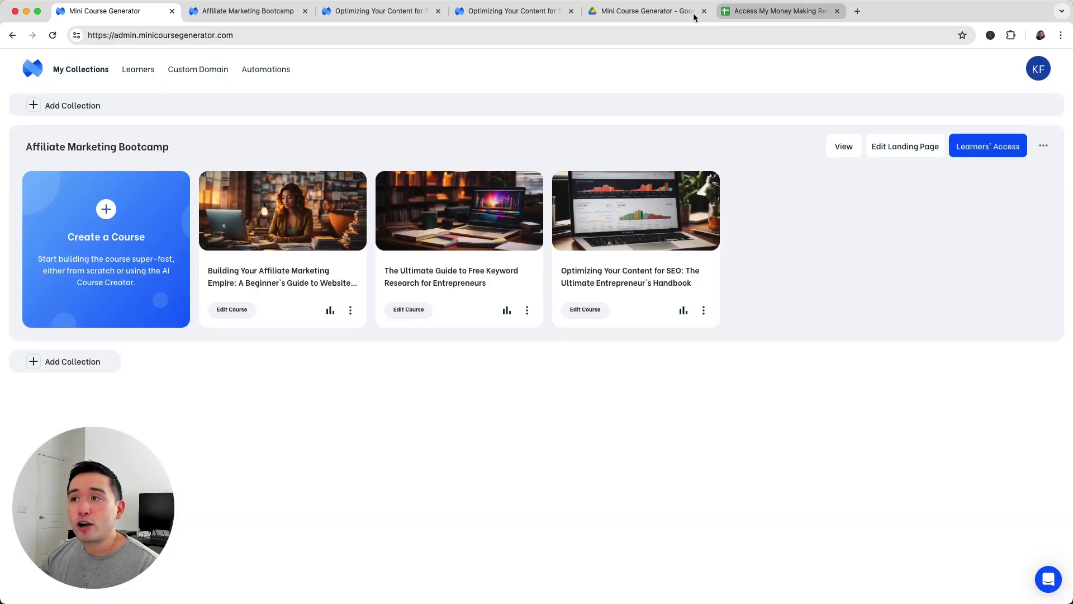
- Open the Mini Course Generator deal PDF in Drive and scroll through its Plans & features list
left_click(660, 12)
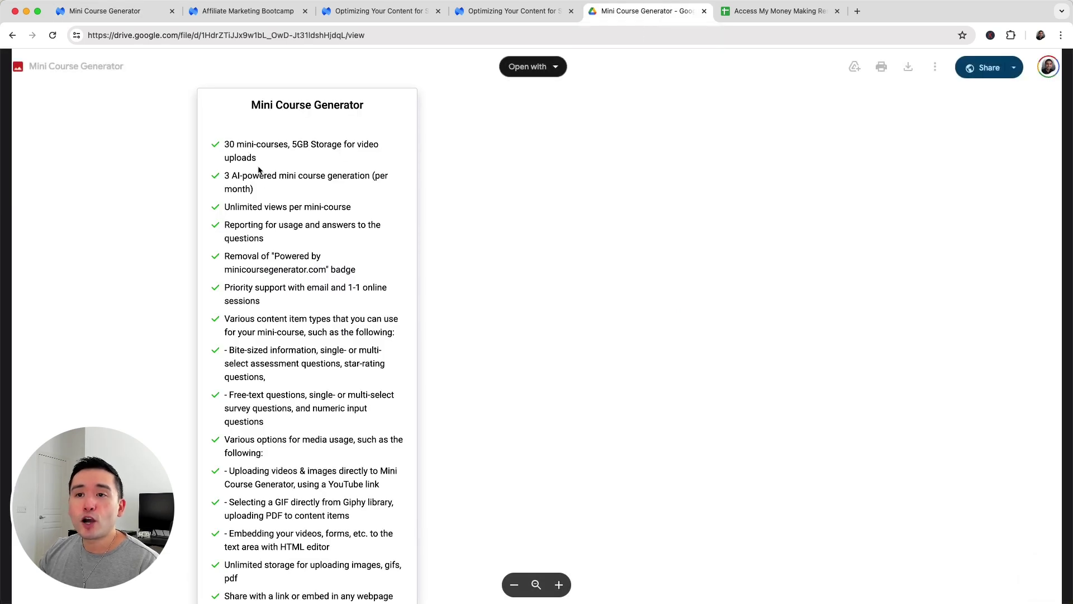
scroll(280, 185, "up", 5)
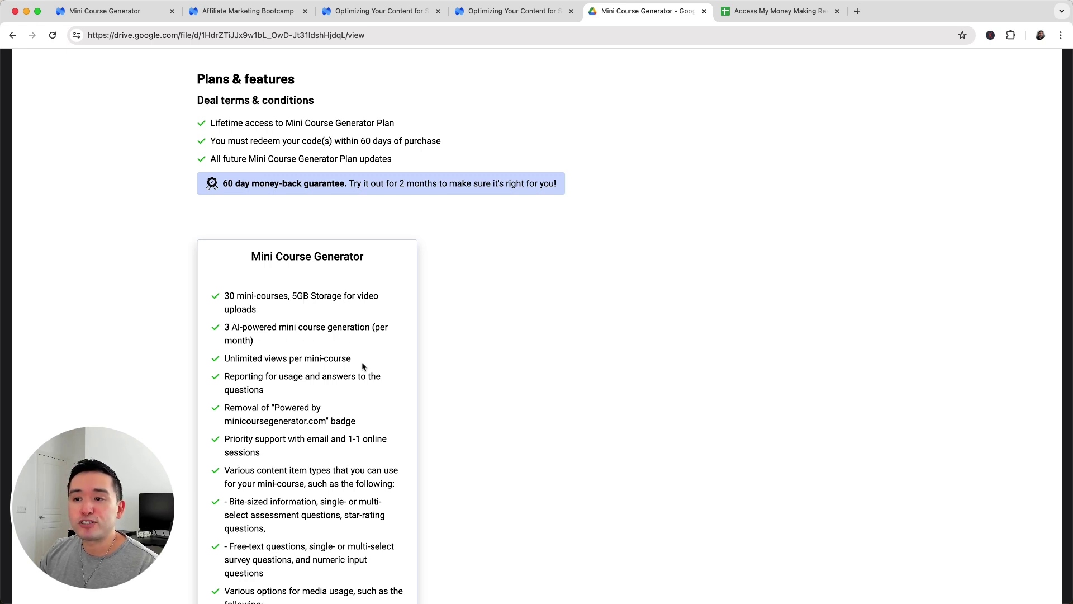
scroll(360, 369, "down", 5)
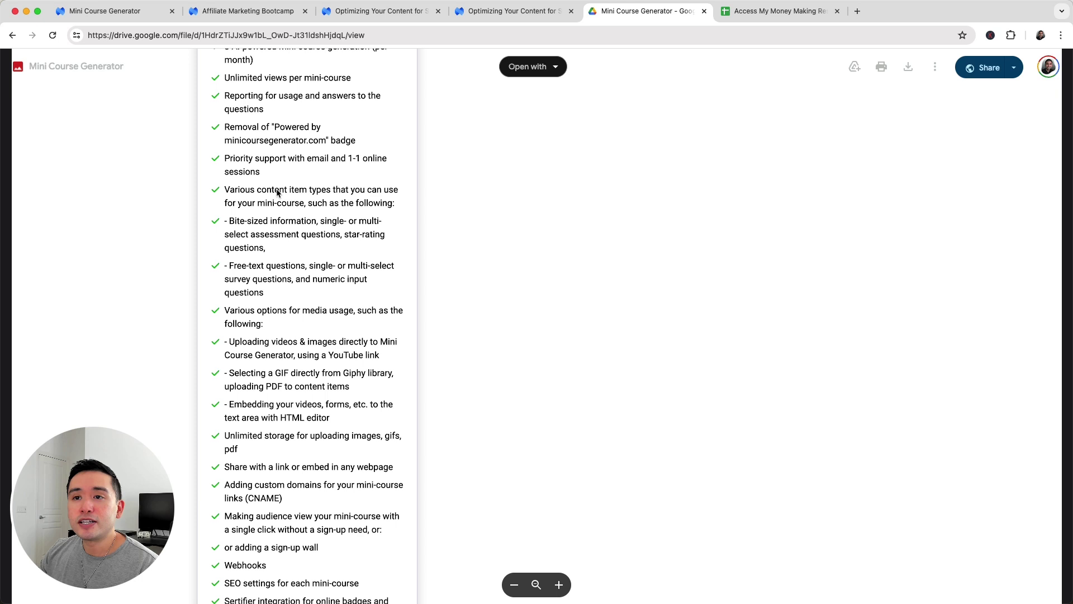
scroll(273, 251, "down", 6)
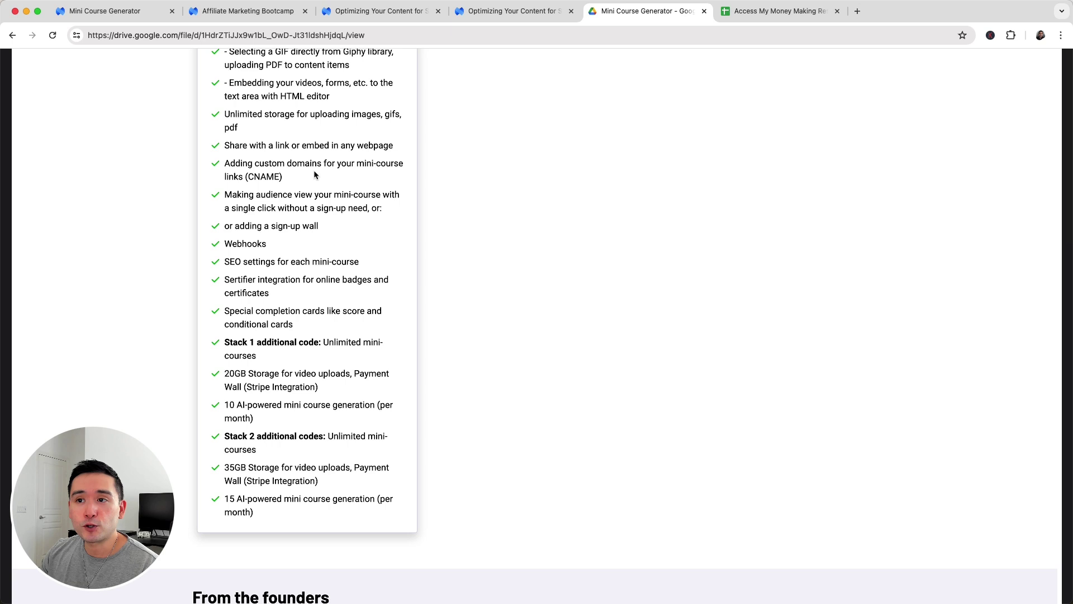
scroll(322, 311, "down", 2)
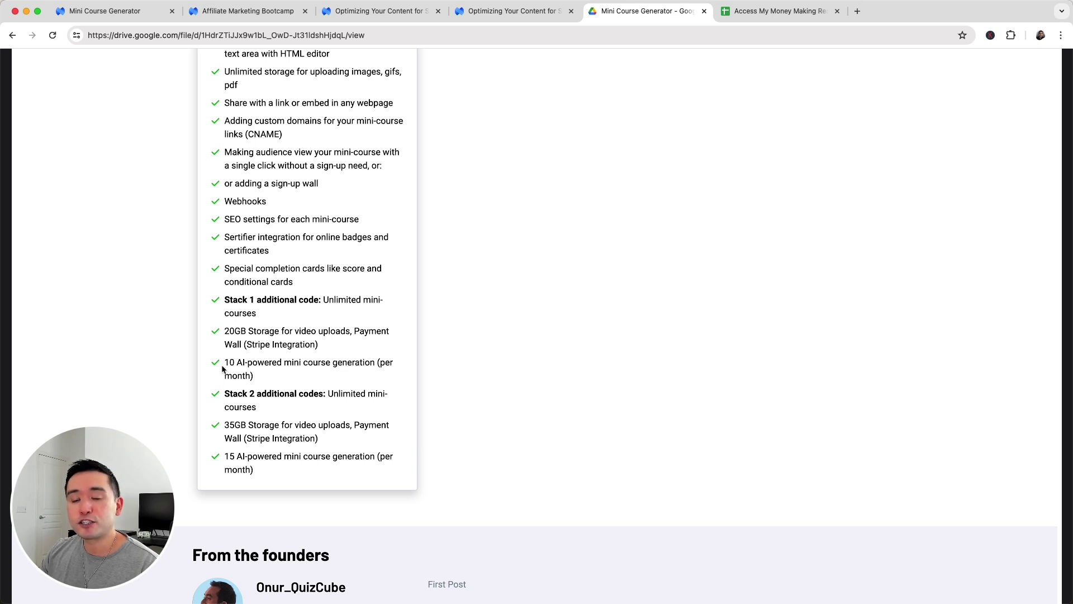
scroll(280, 377, "down", 2)
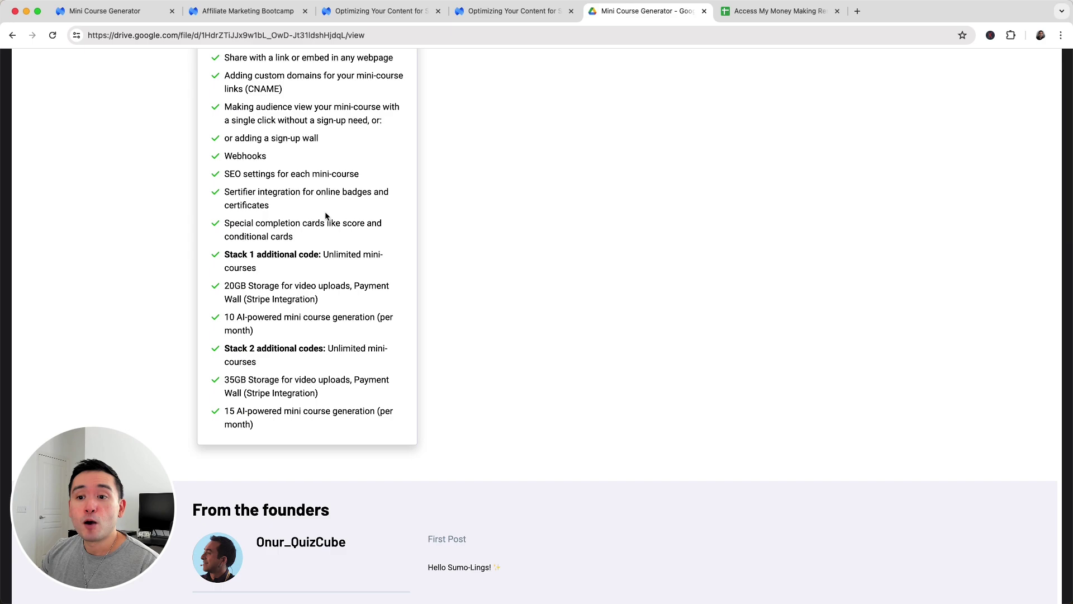
- Zoom in on the plan's feature list, zoom back out, then move to the AppSumo deals spreadsheet
scroll(326, 291, "up", 4)
left_click(326, 364)
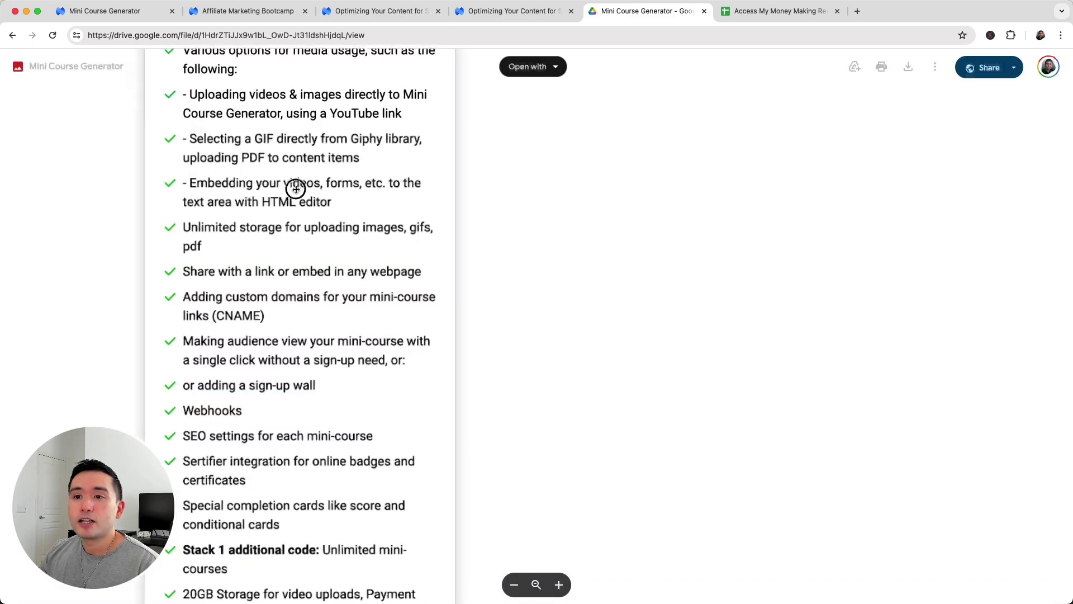
scroll(295, 189, "up", 10)
left_click(318, 453)
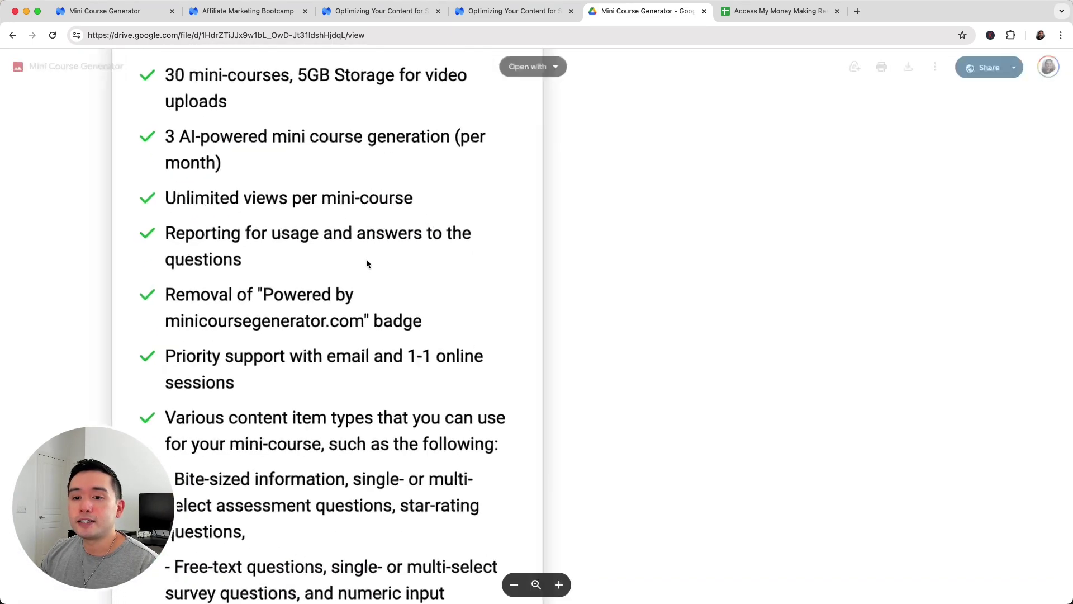
left_click(354, 263)
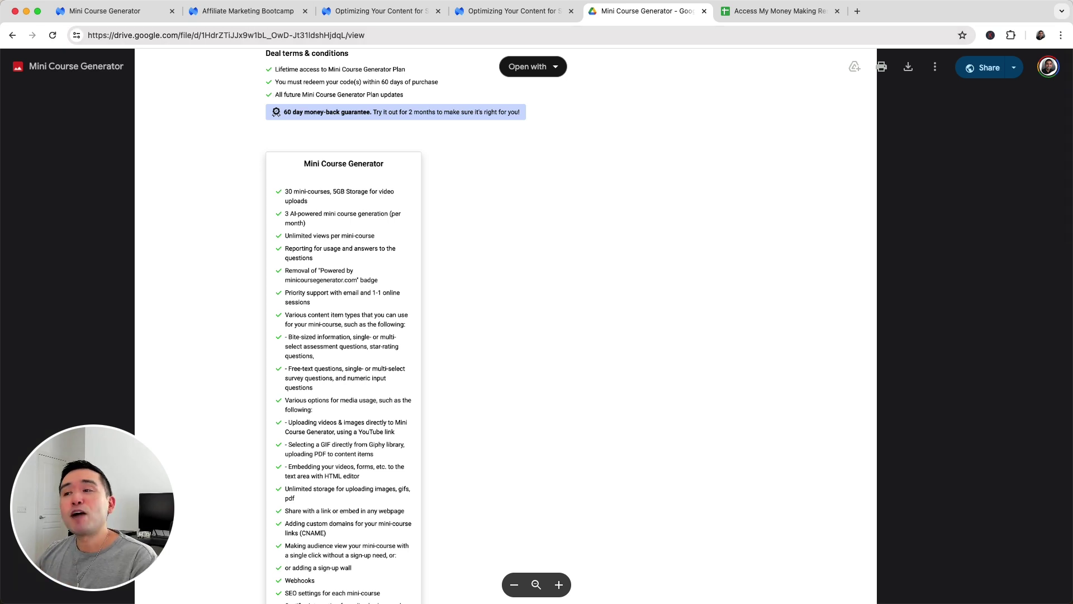
left_click(757, 12)
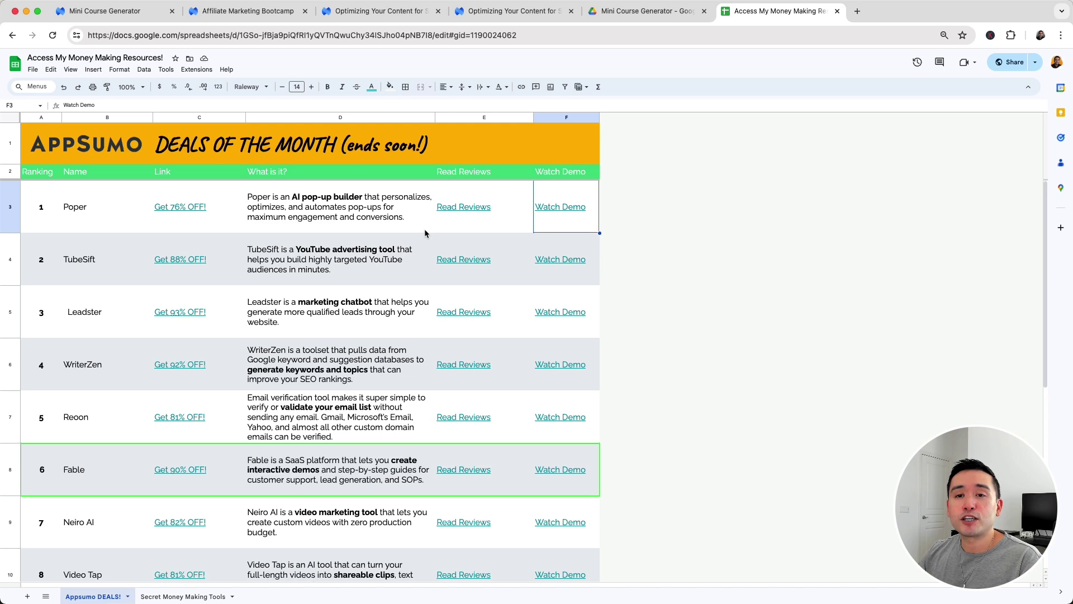
- Switch to the first browser tab, 'Mini Course Generator', to show My Collections
left_click(137, 11)
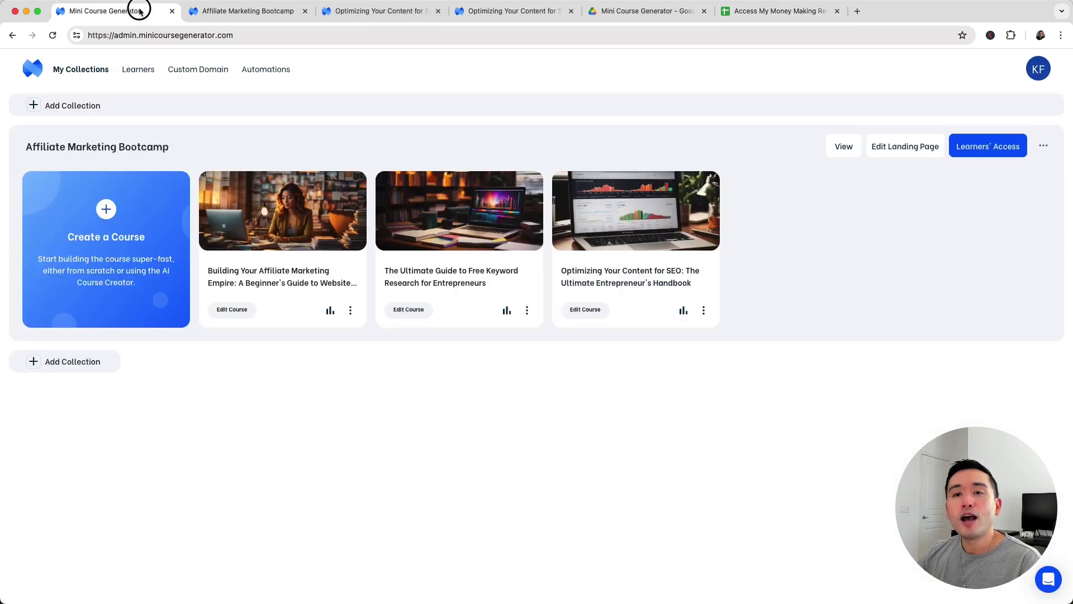